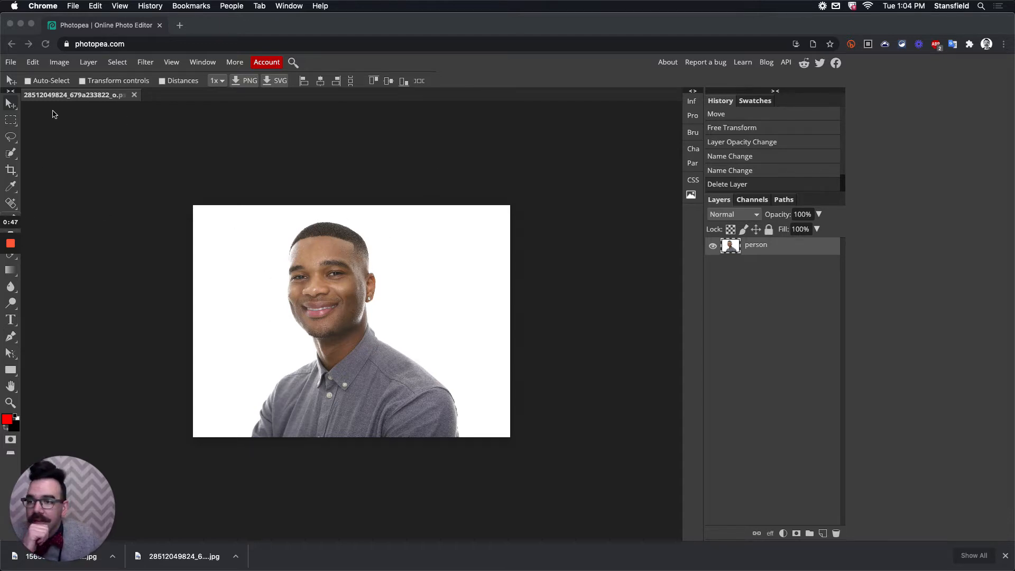
click(11, 64)
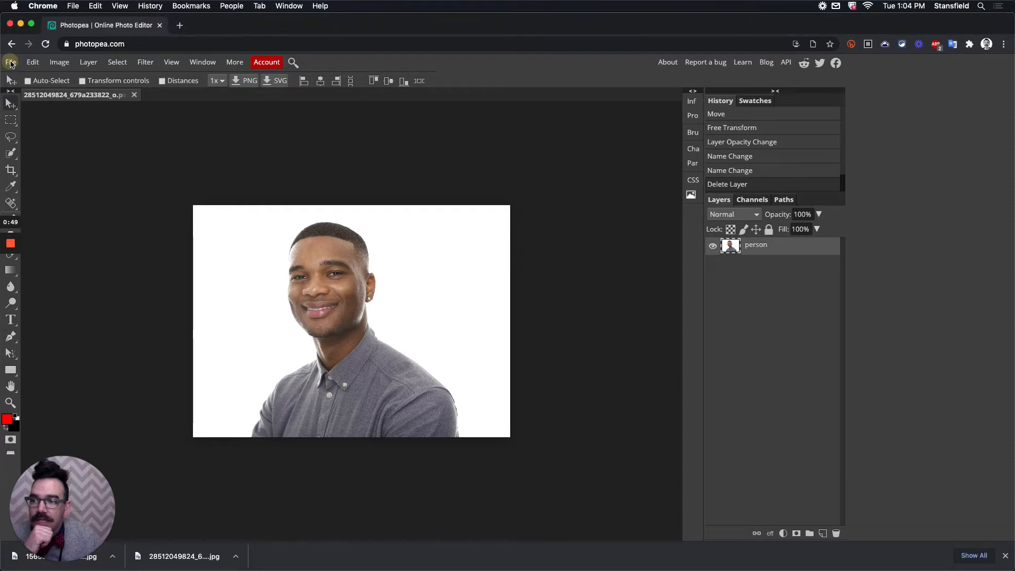
click(11, 64)
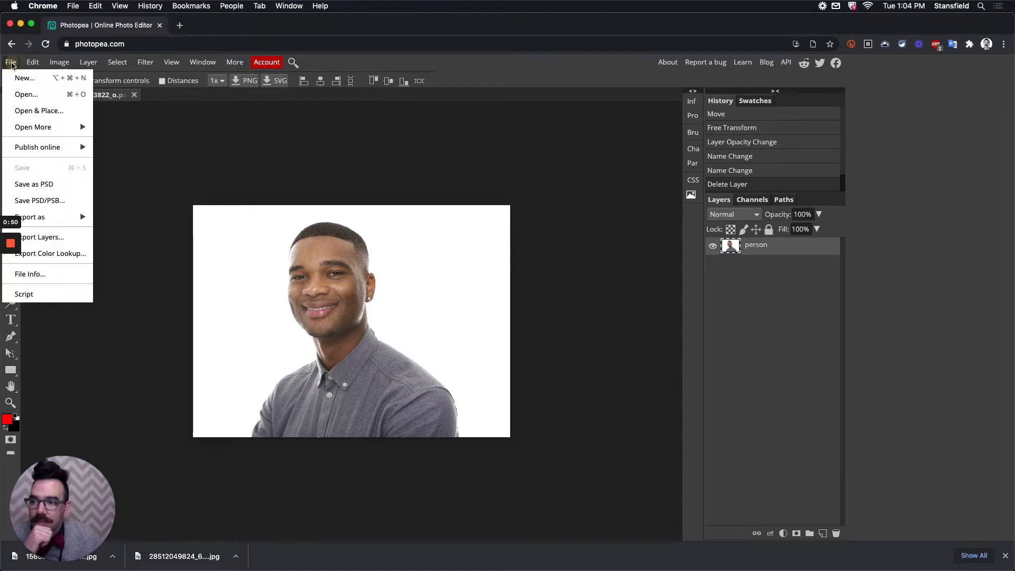
click(51, 113)
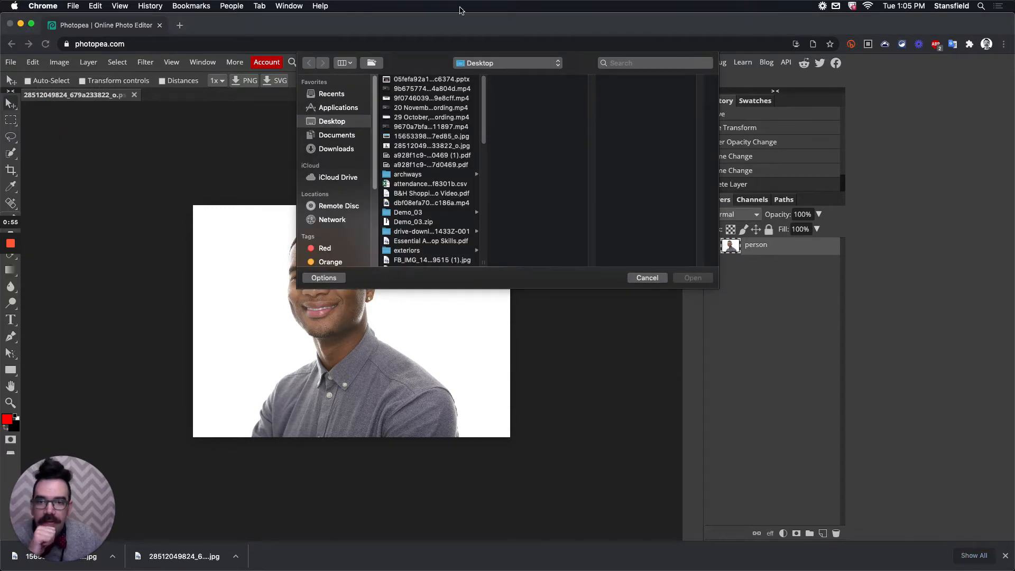
click(438, 138)
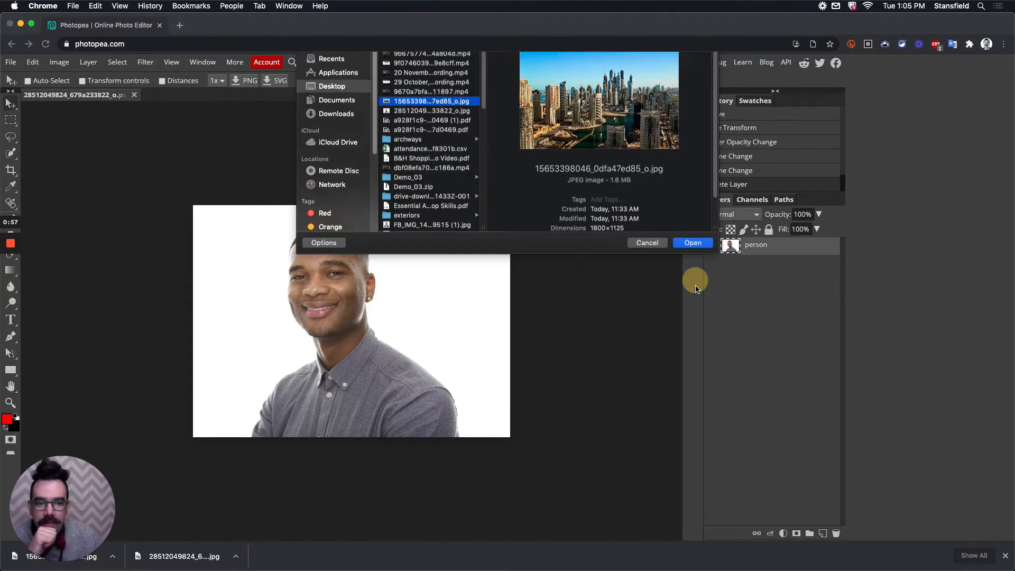
click(693, 278)
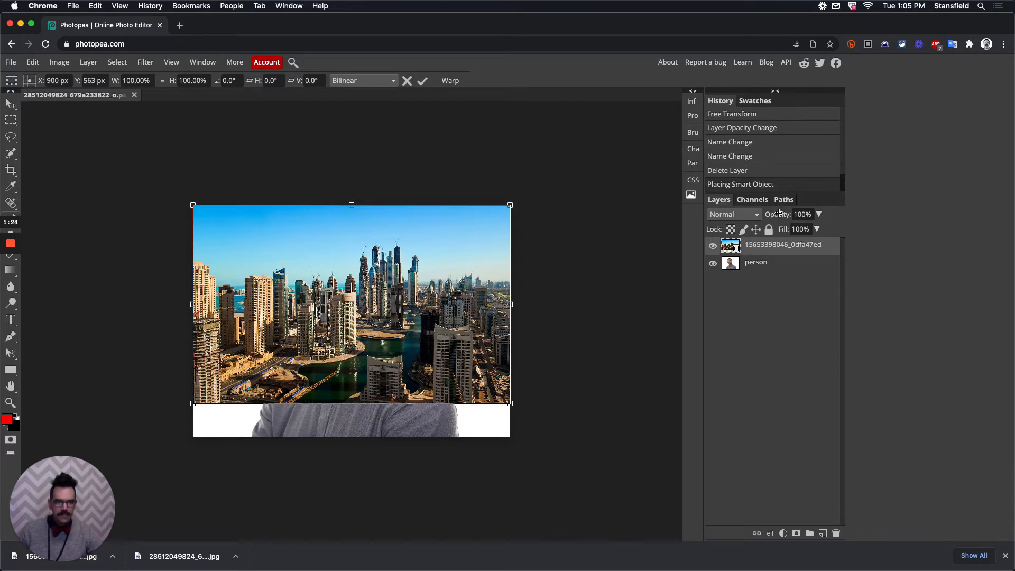
drag(779, 213, 770, 216)
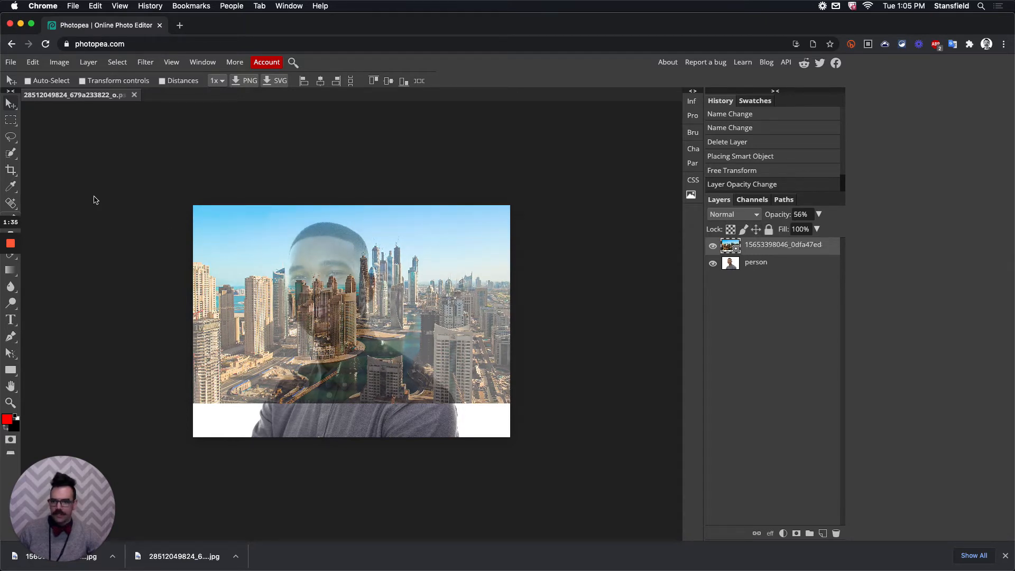
Scale the city layer proportionally to about 147% using the Move tool's transform controls
click(9, 106)
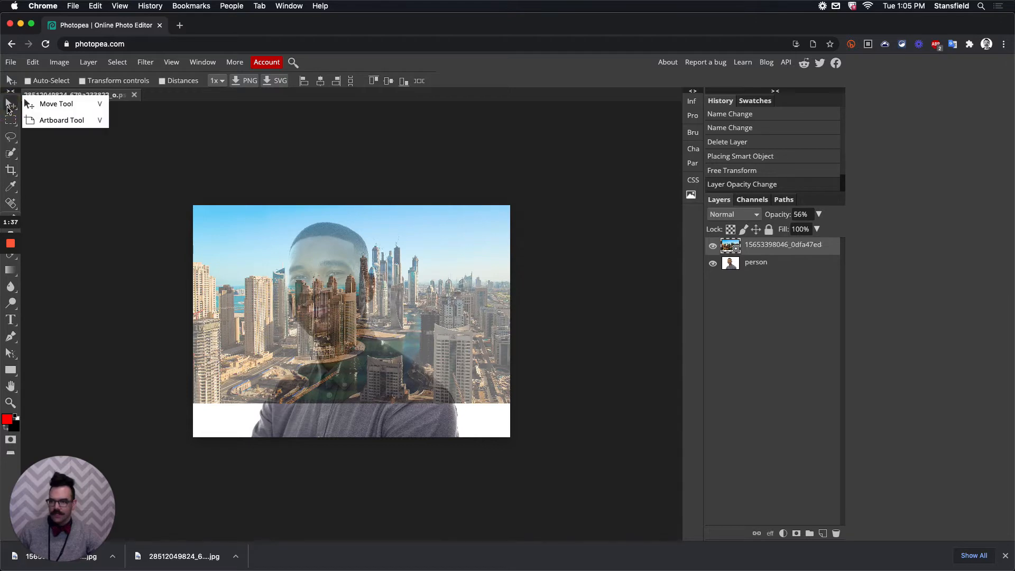
click(43, 105)
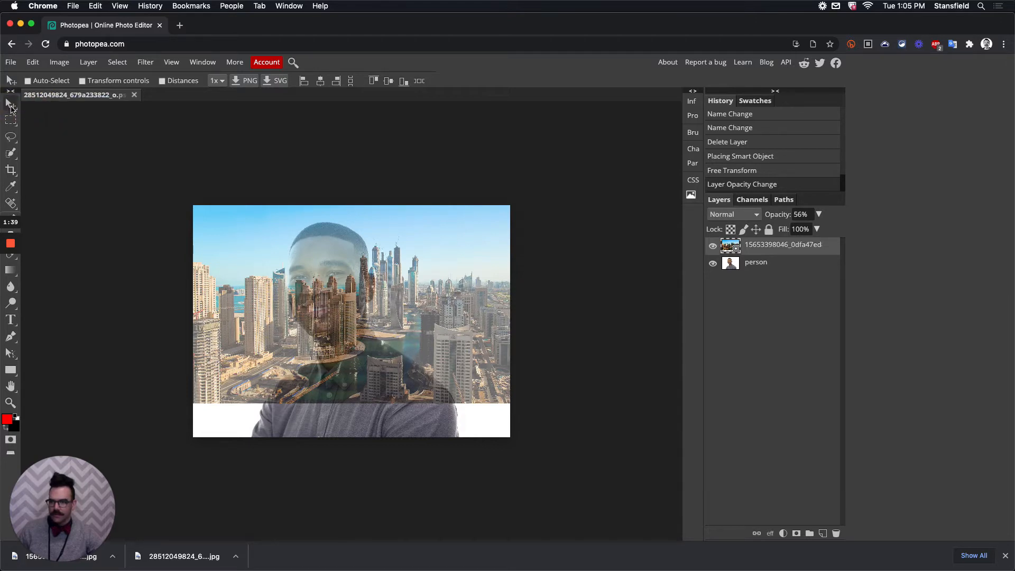
click(82, 82)
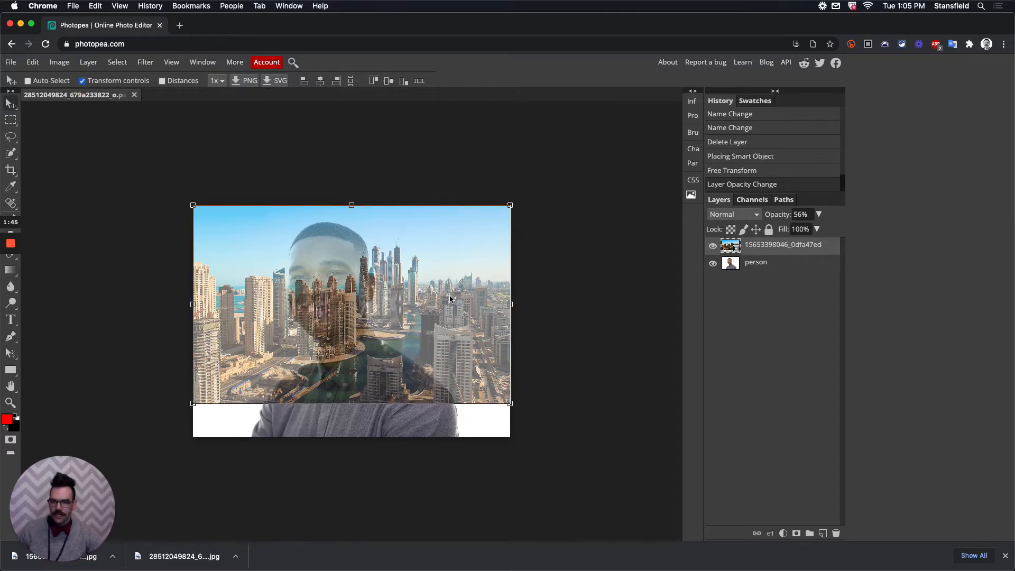
drag(450, 300, 487, 297)
click(548, 404)
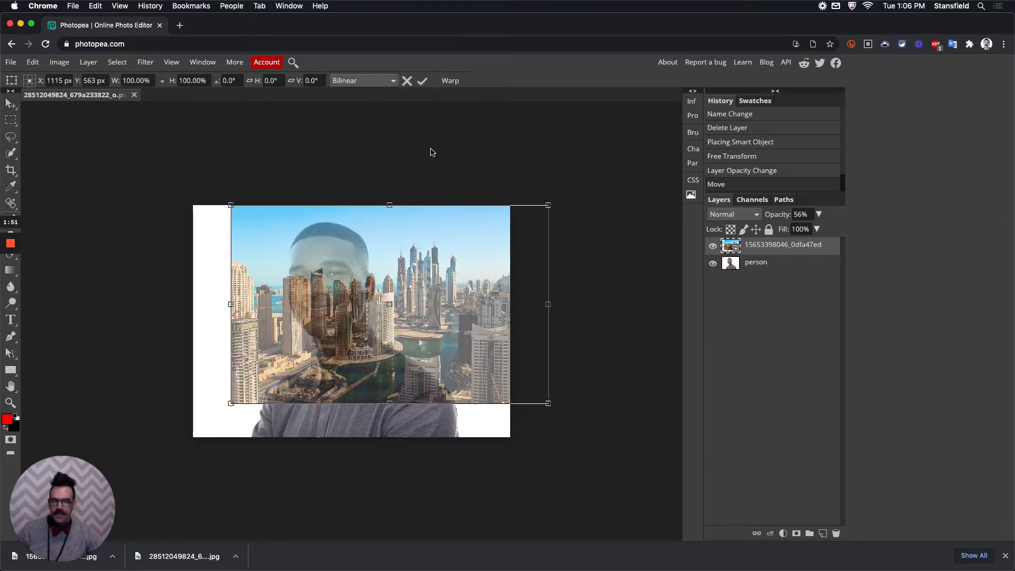
drag(541, 301, 439, 264)
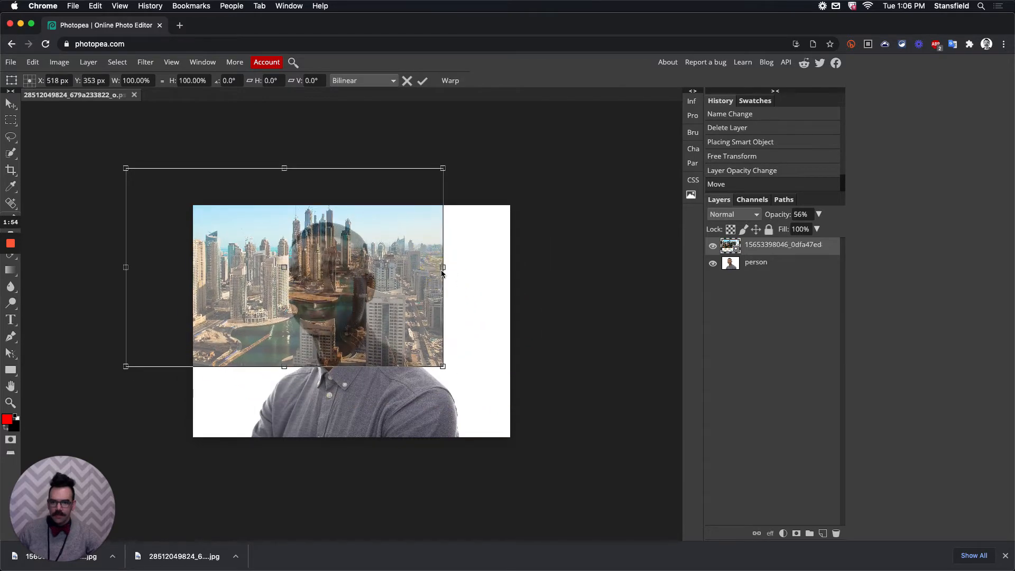
drag(442, 366, 554, 442)
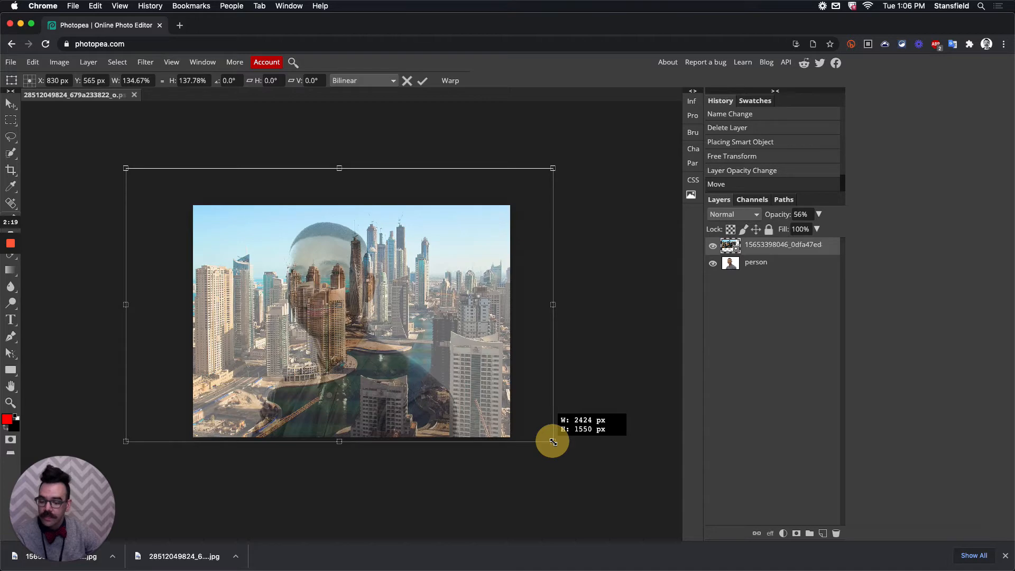
drag(554, 442, 592, 407)
key(shift)
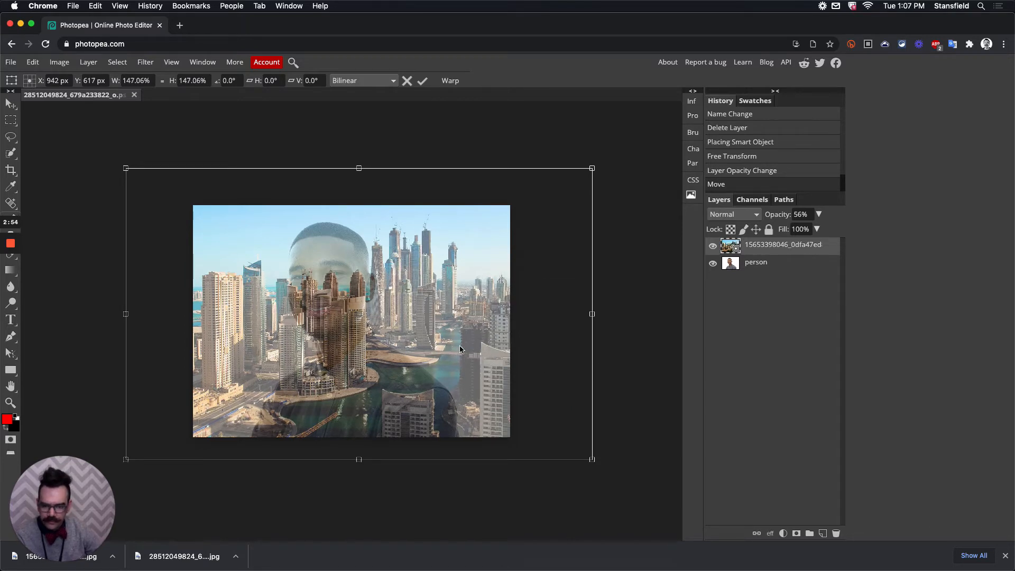
Reposition the enlarged city layer so its tall towers cover the man's face, apply the transform and turn off the transform controls
drag(460, 349, 385, 353)
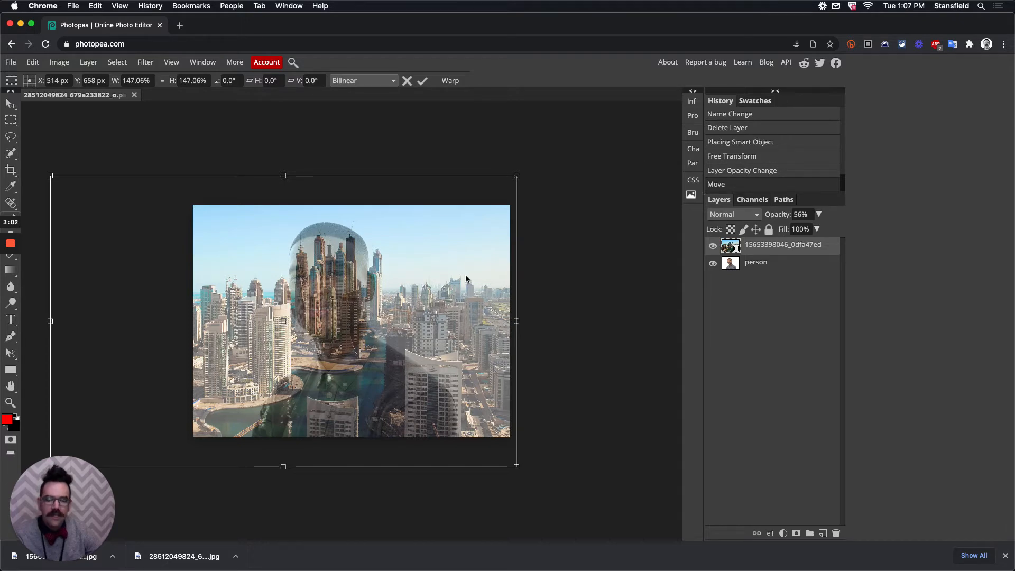
click(423, 80)
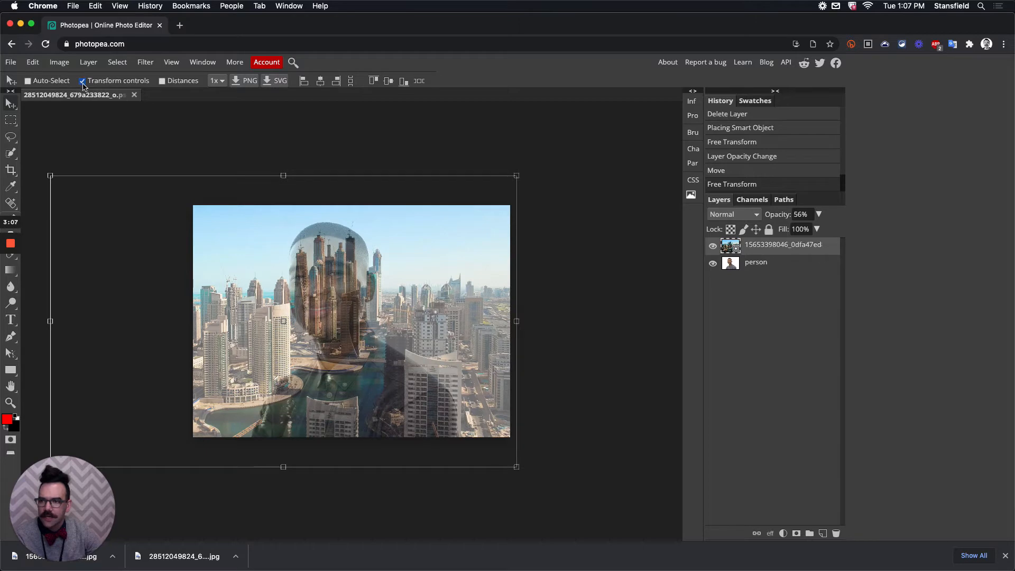
click(82, 81)
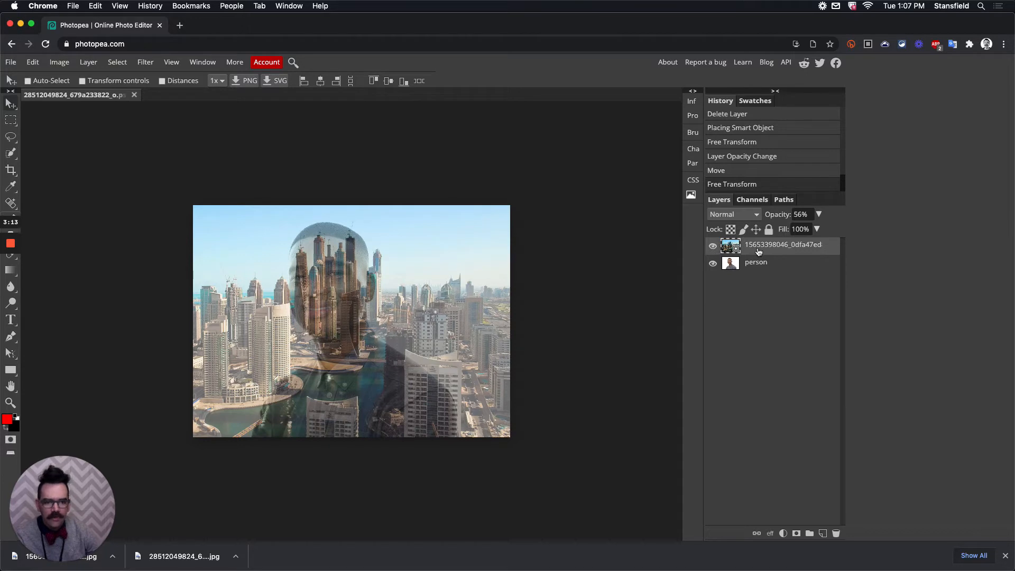
Rename the skyline photo's layer to "city"
double_click(775, 247)
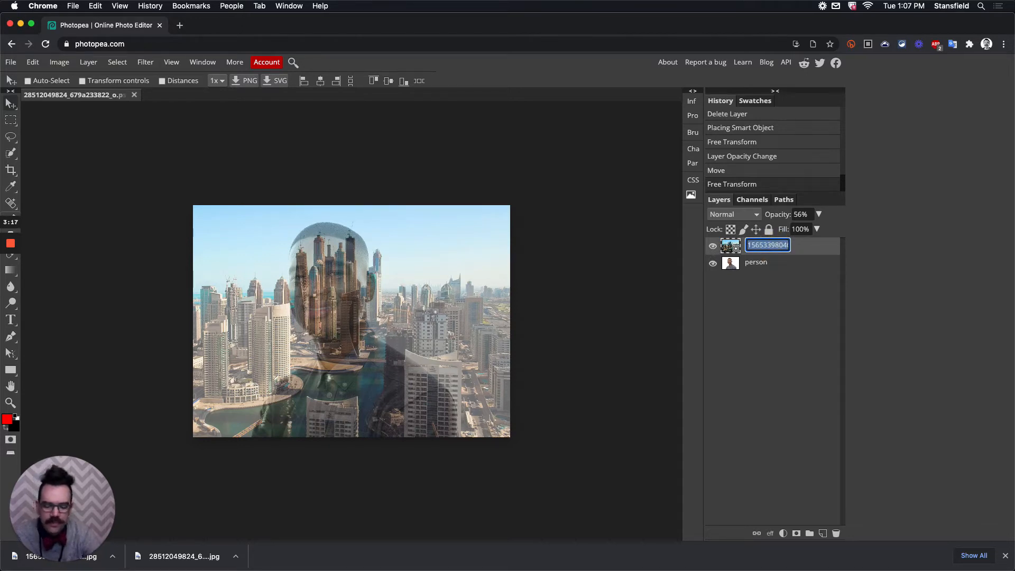
text(city)
key(Return)
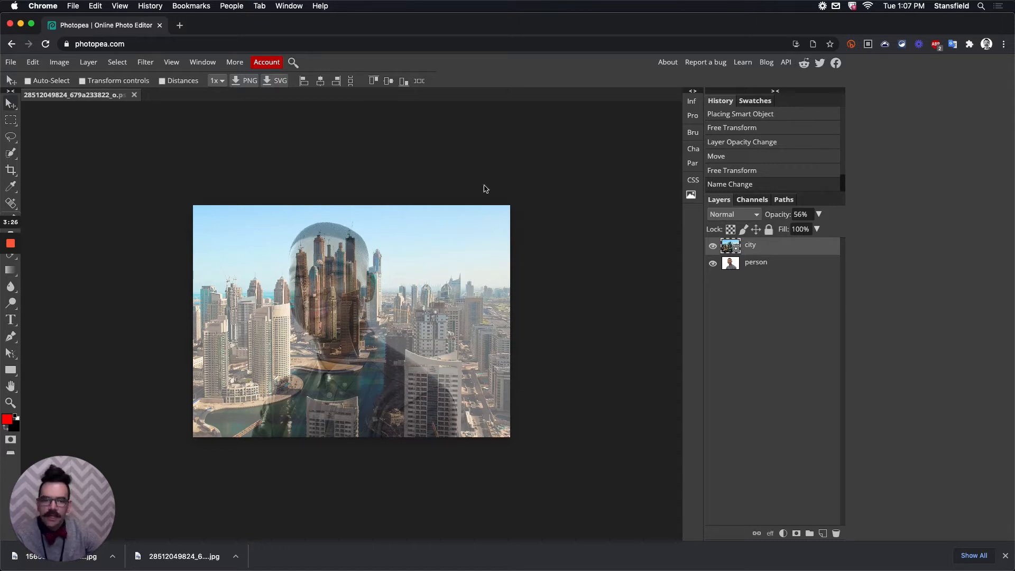
Hide the city layer and make the person layer active
click(712, 246)
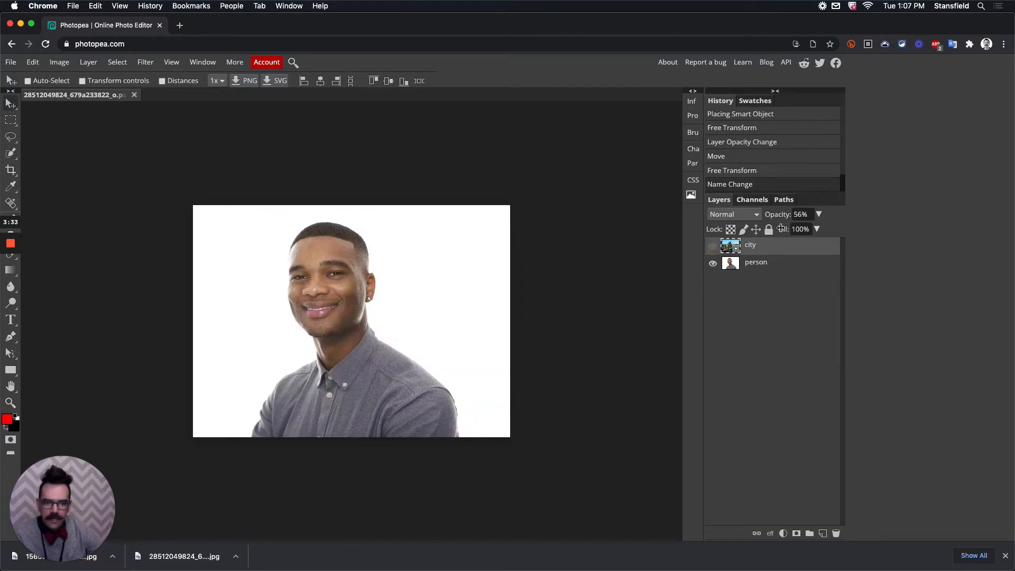
click(774, 265)
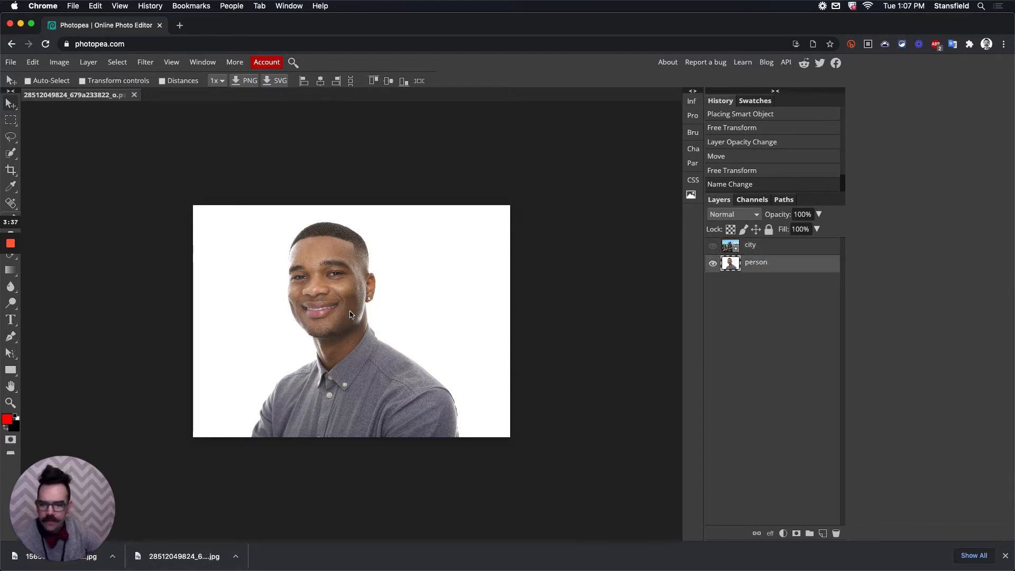
key(super+plus)
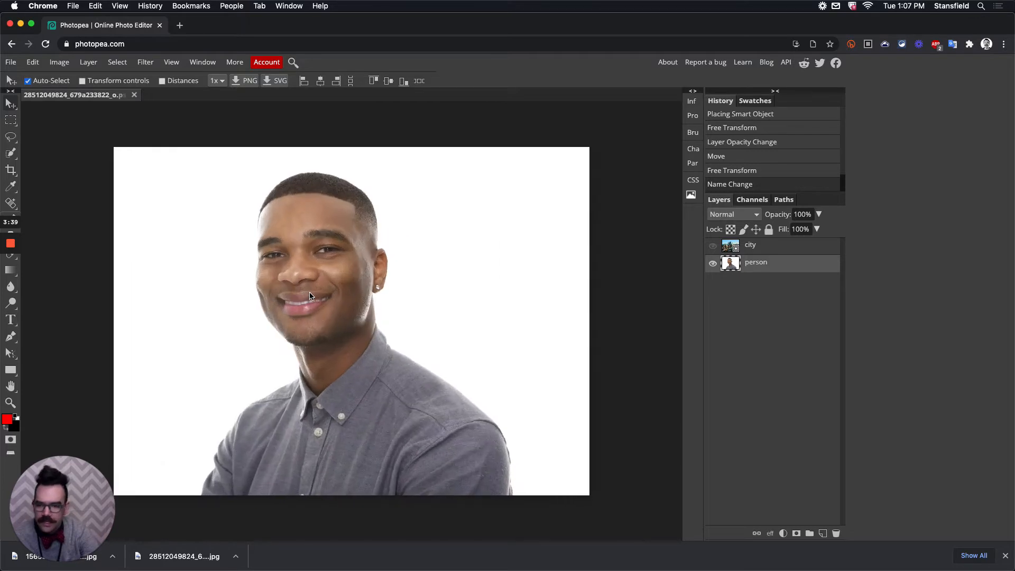
key(super+minus)
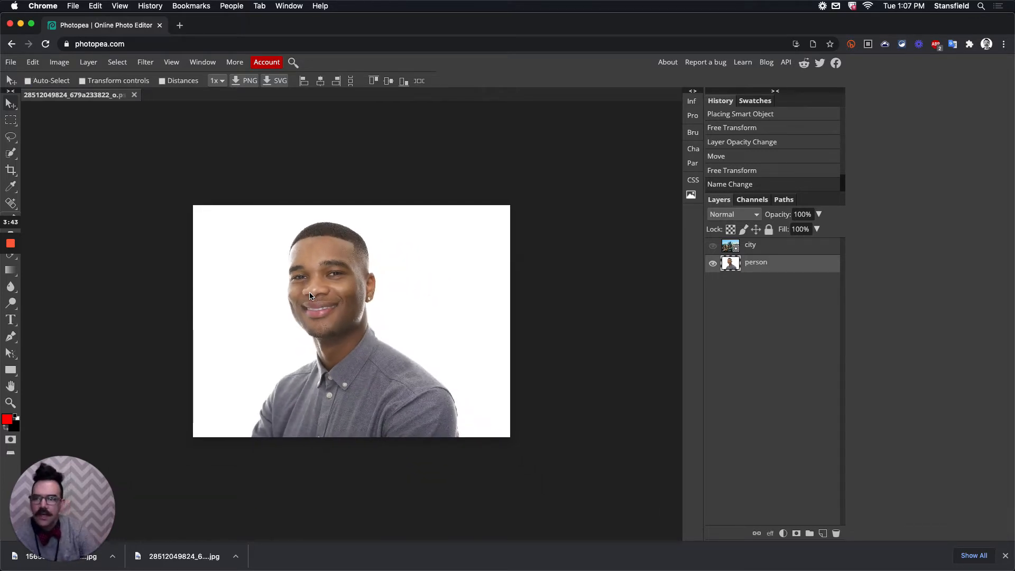
click(172, 62)
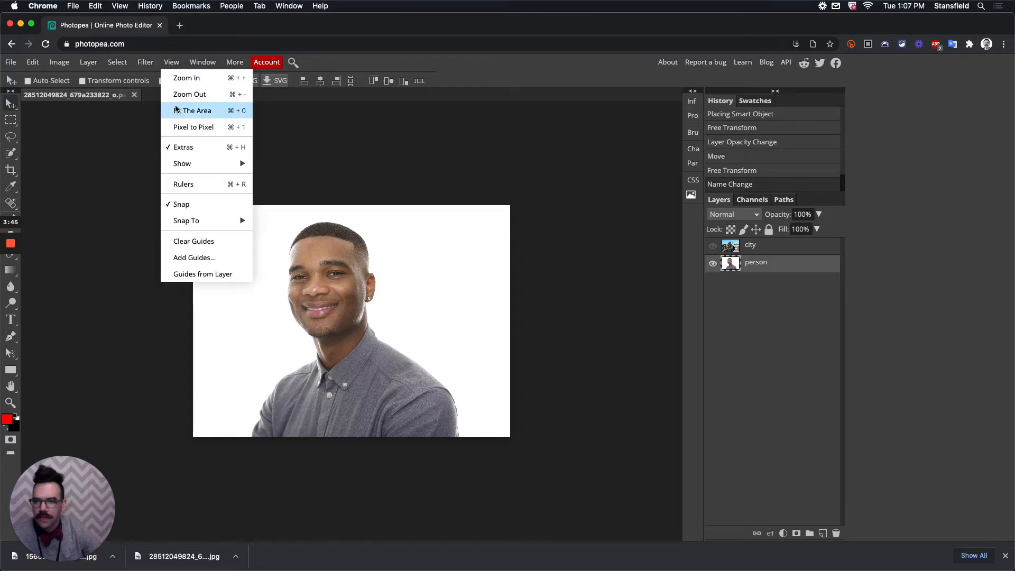
click(216, 78)
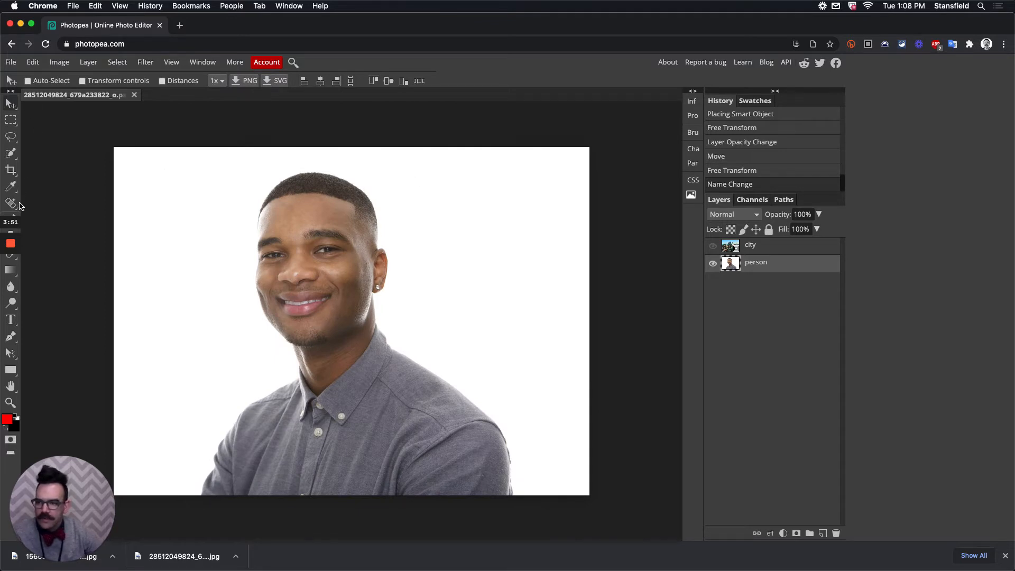
Try to select the man by framing him with the Object Selection tool
right_click(10, 154)
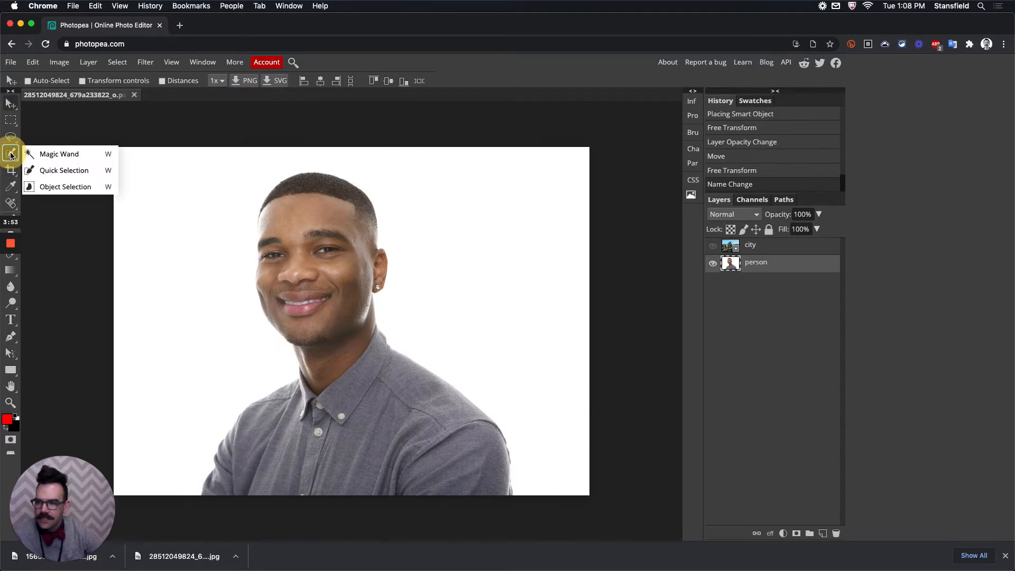
click(71, 188)
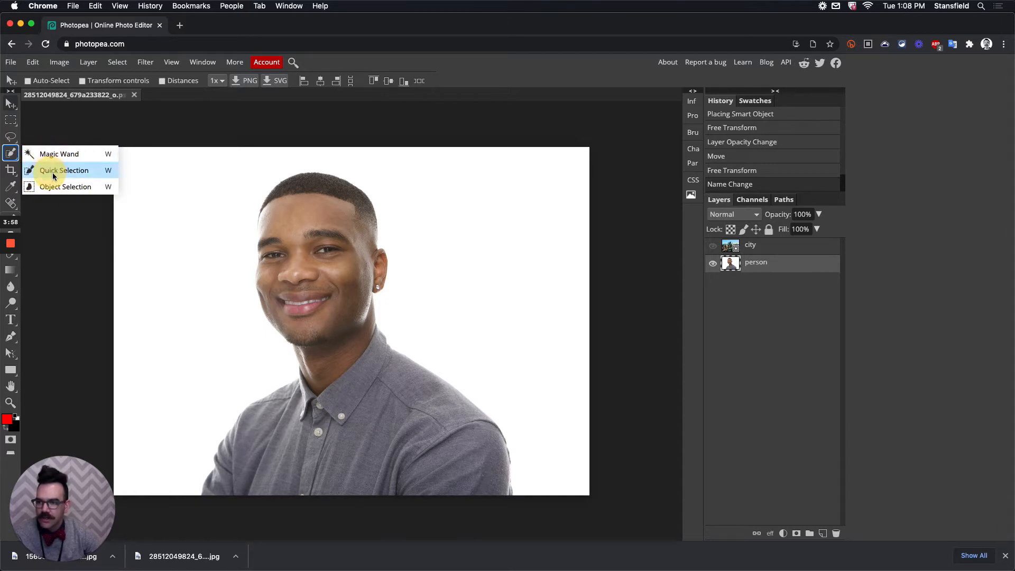
click(73, 187)
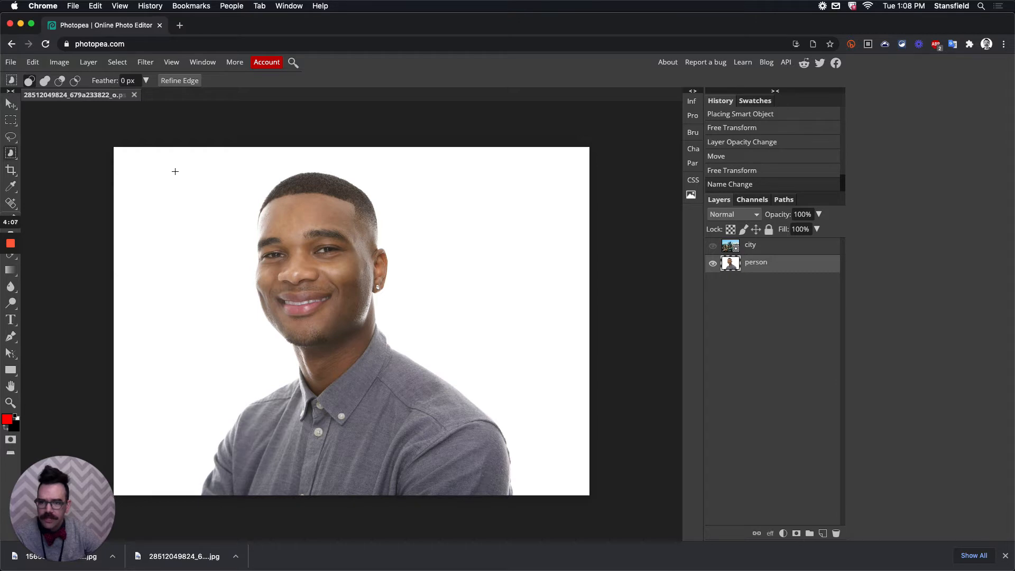
drag(178, 168, 485, 495)
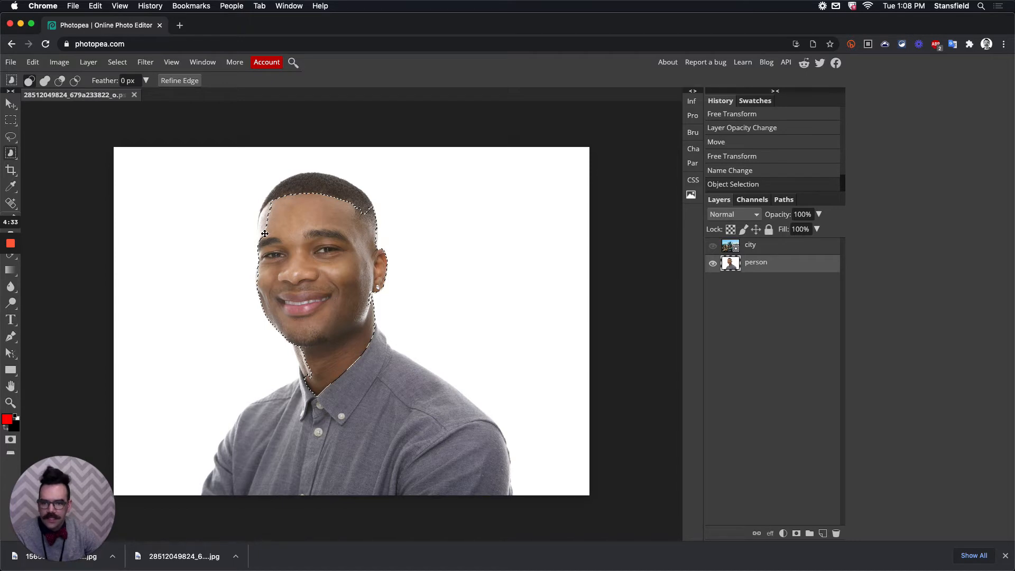
Try to extend the selection around the man with the Quick Selection tool, and deselect everything
right_click(10, 153)
click(82, 174)
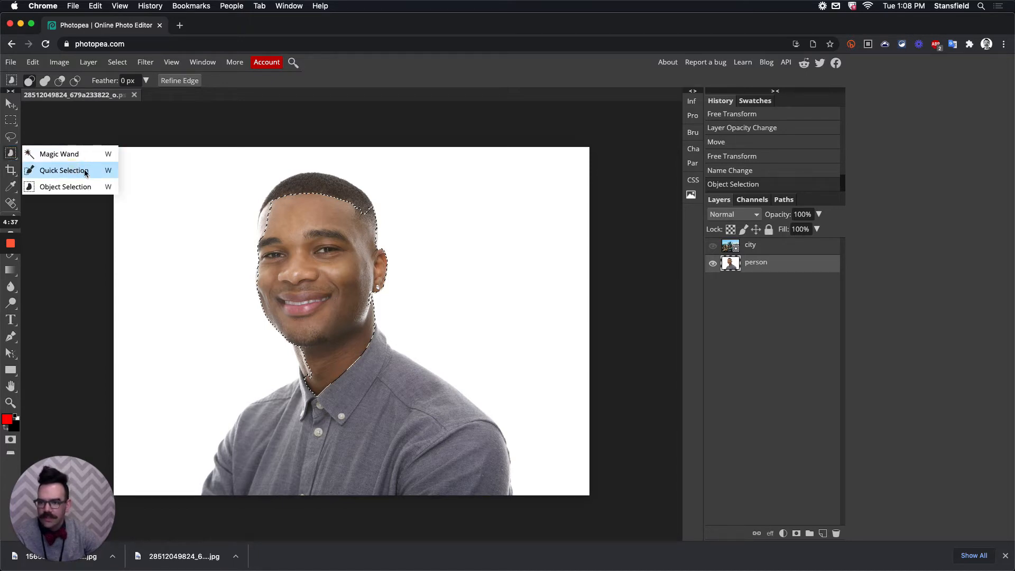
drag(322, 182, 145, 483)
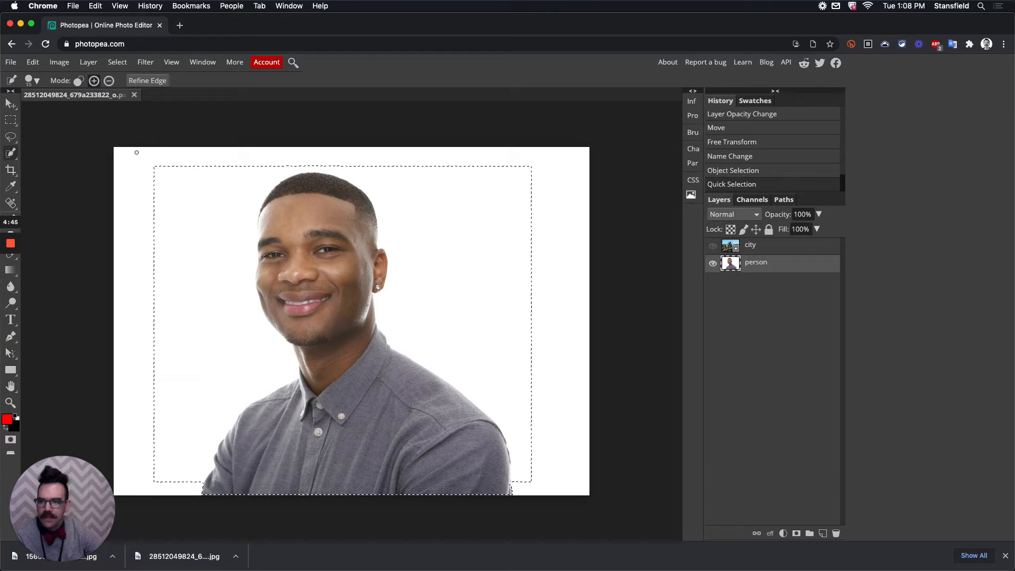
click(117, 62)
click(147, 94)
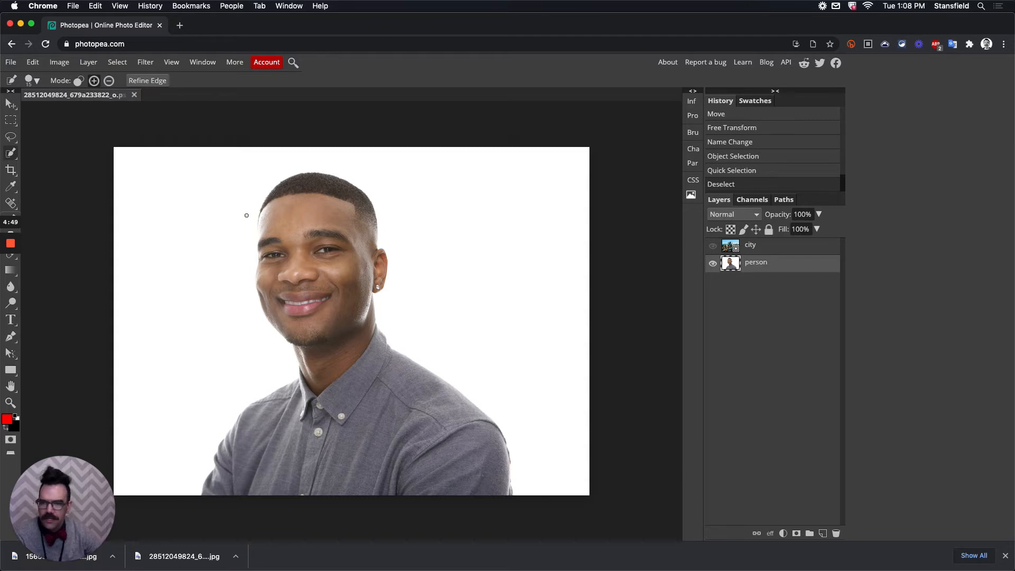
Select the man's whole figure, including hair, face and shirt, on the person layer with the Quick Selection tool
click(10, 152)
click(69, 171)
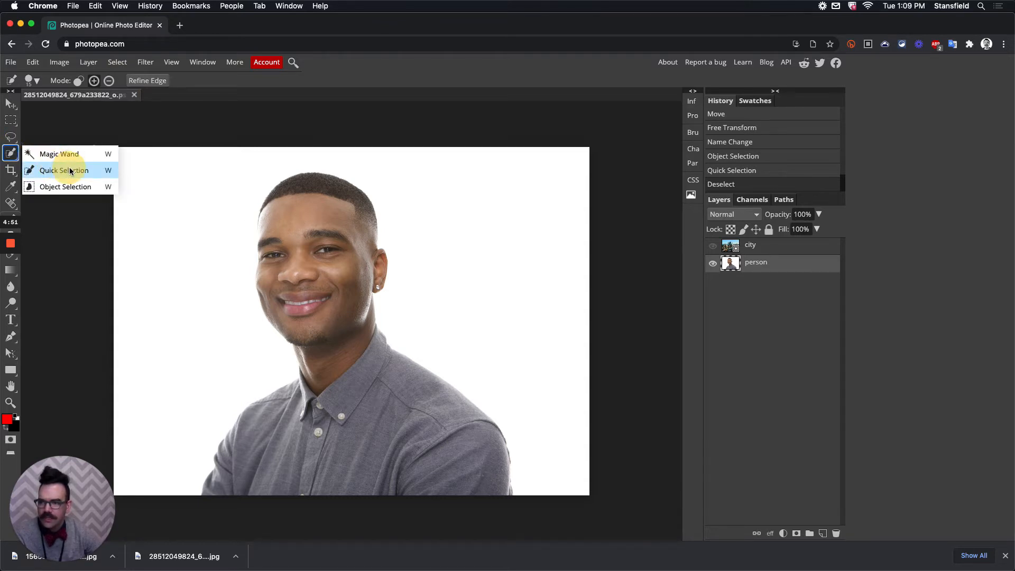
click(319, 216)
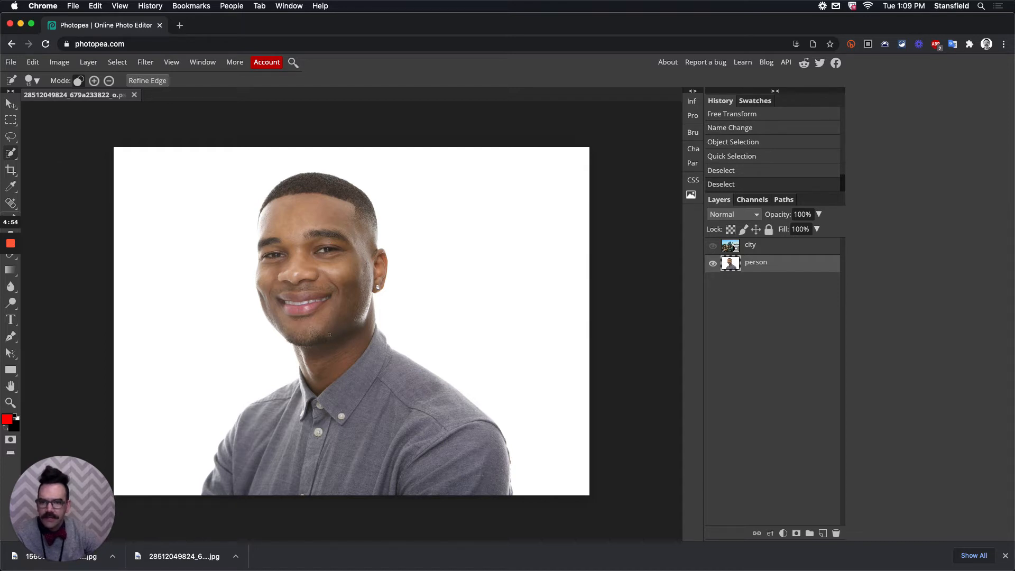
click(317, 218)
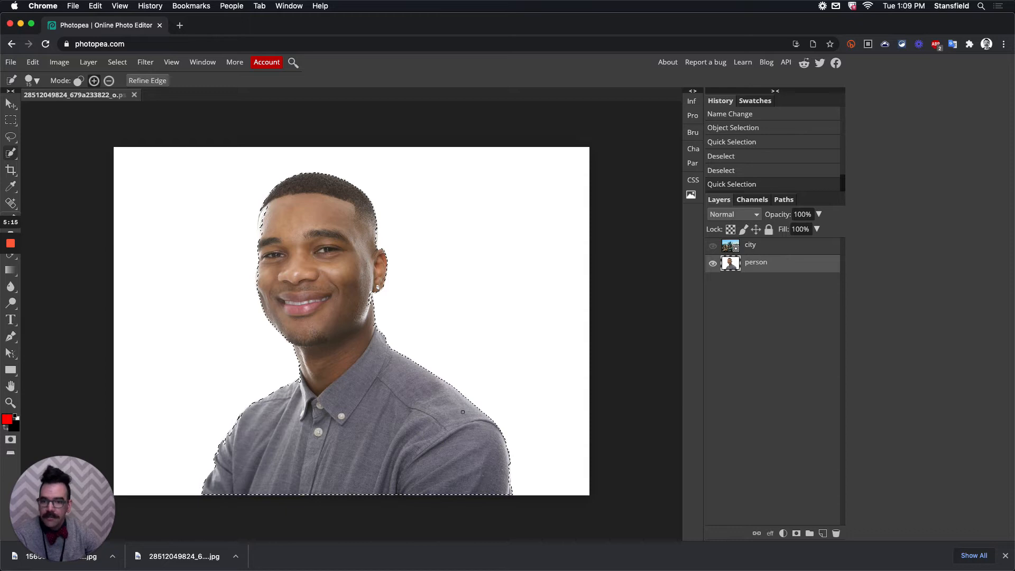
Switch to the freehand Lasso Select tool for refining the man's selection around the jaw and ear
right_click(11, 139)
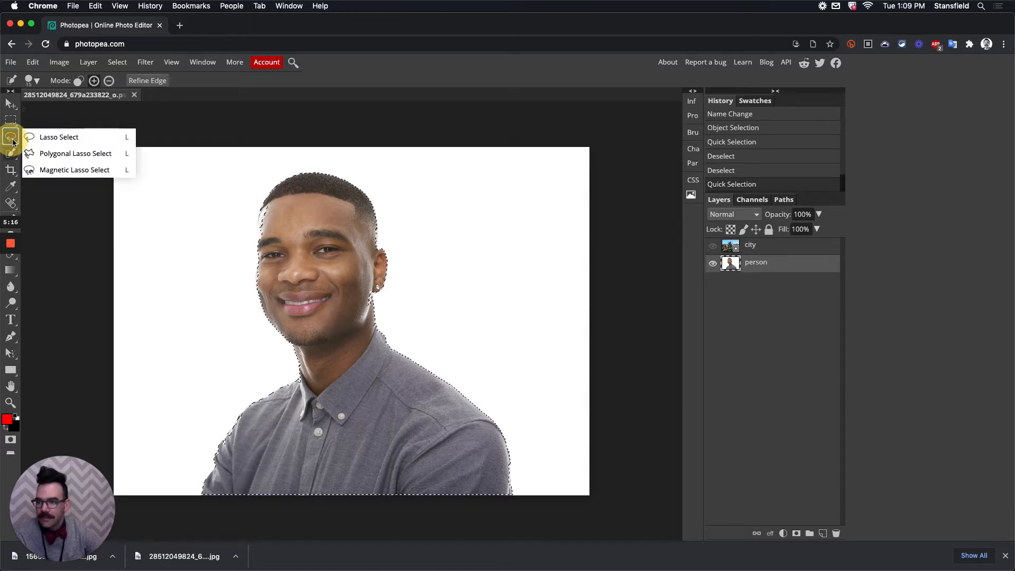
click(89, 138)
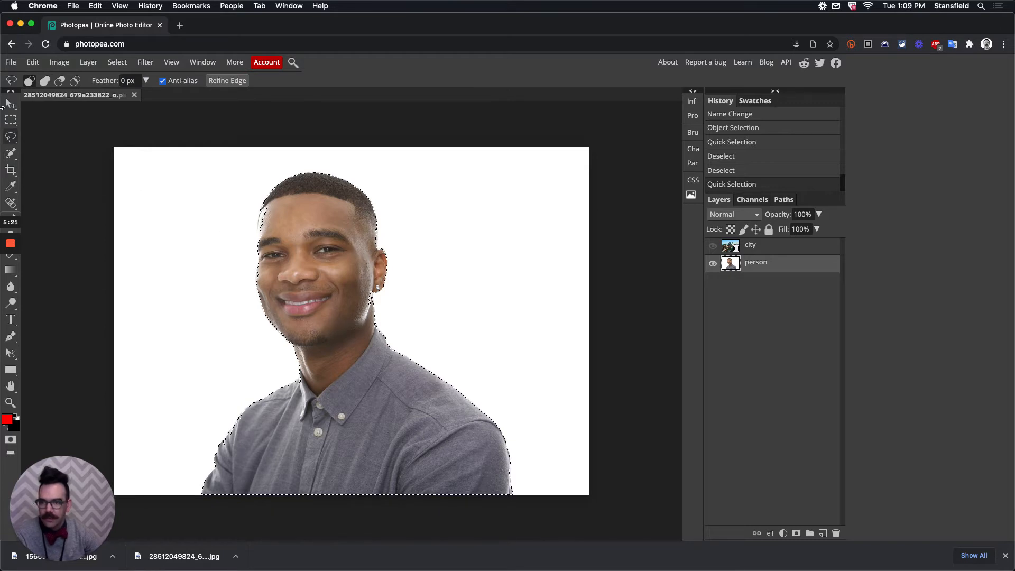
right_click(10, 137)
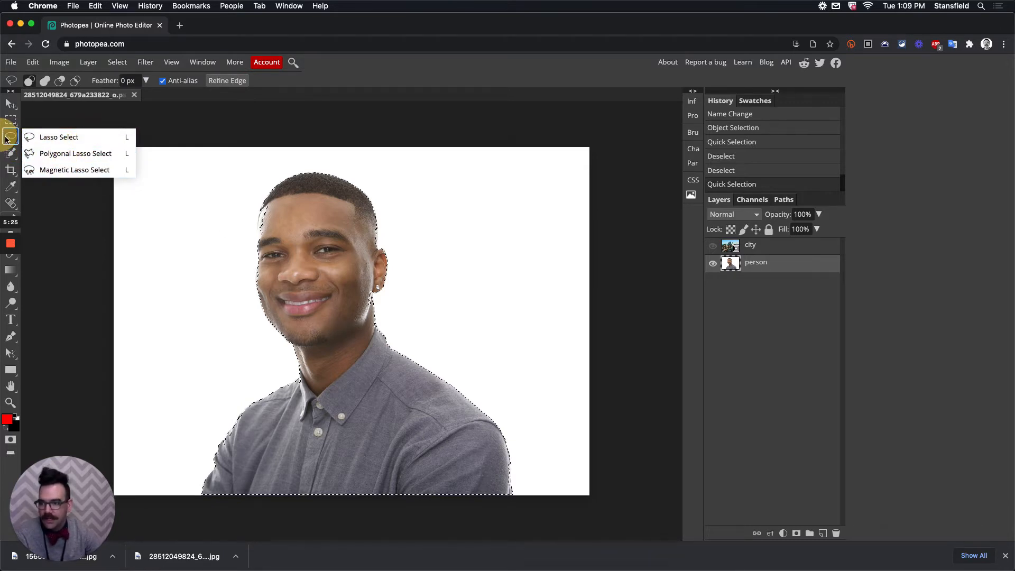
click(11, 153)
right_click(14, 154)
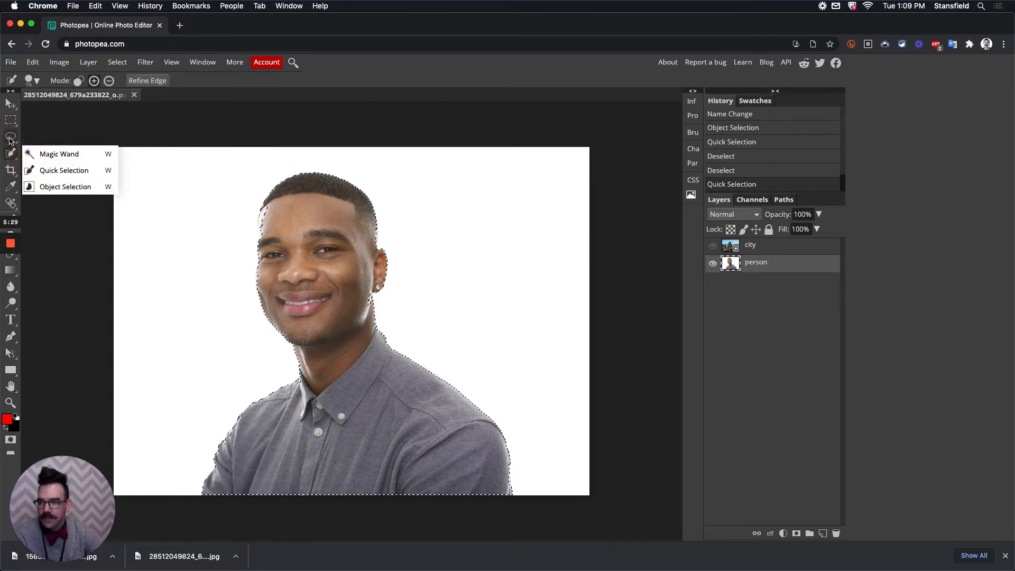
click(11, 136)
right_click(10, 136)
click(53, 139)
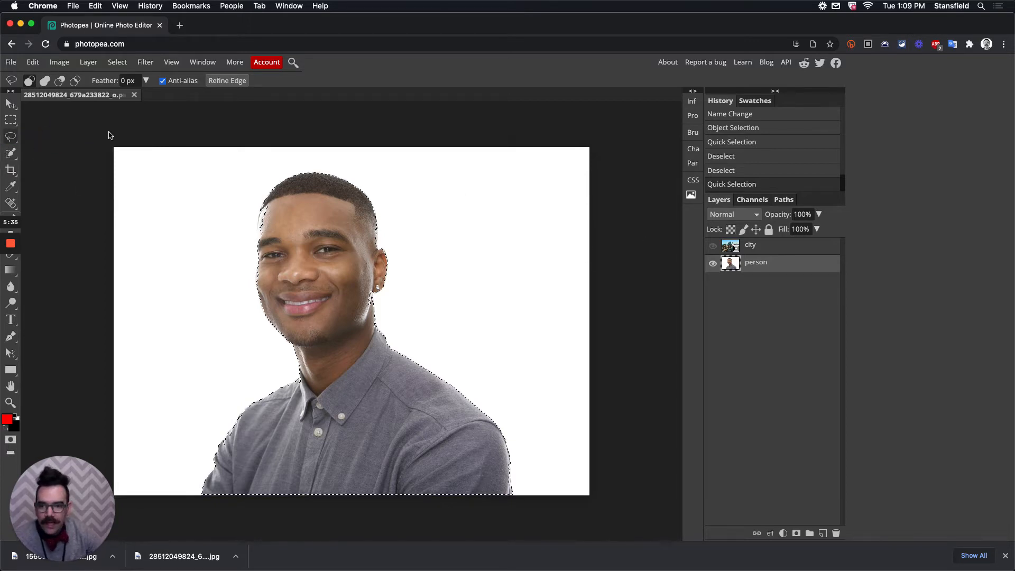
key(super+plus)
scroll(271, 198, up, 10)
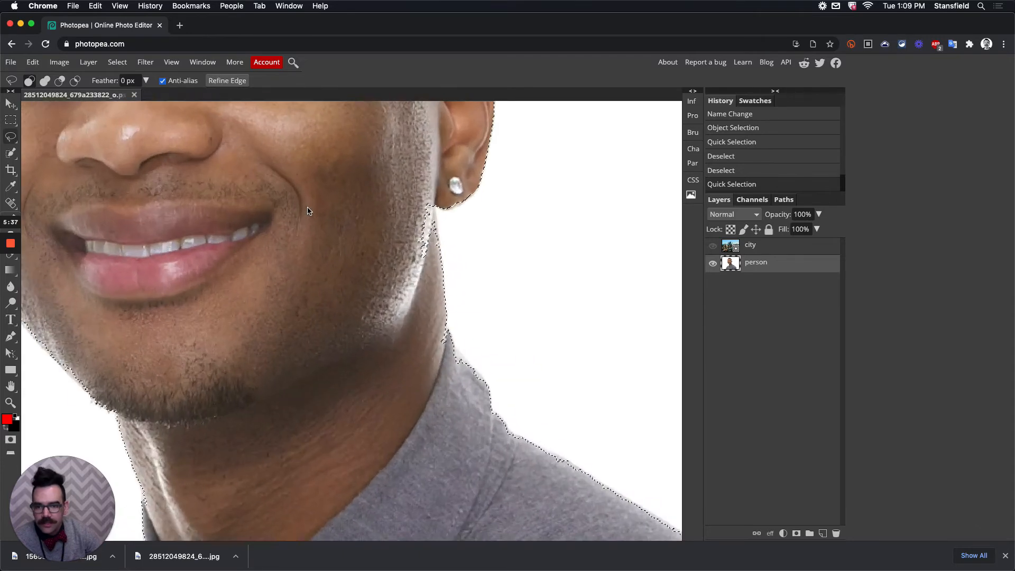
scroll(480, 335, up, 1)
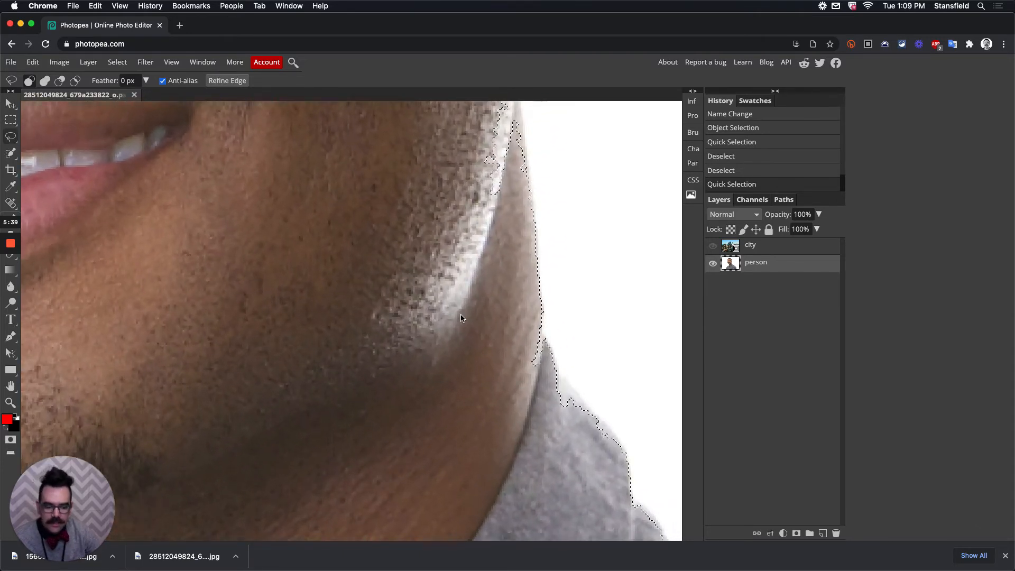
key(super+minus)
drag(418, 202, 390, 244)
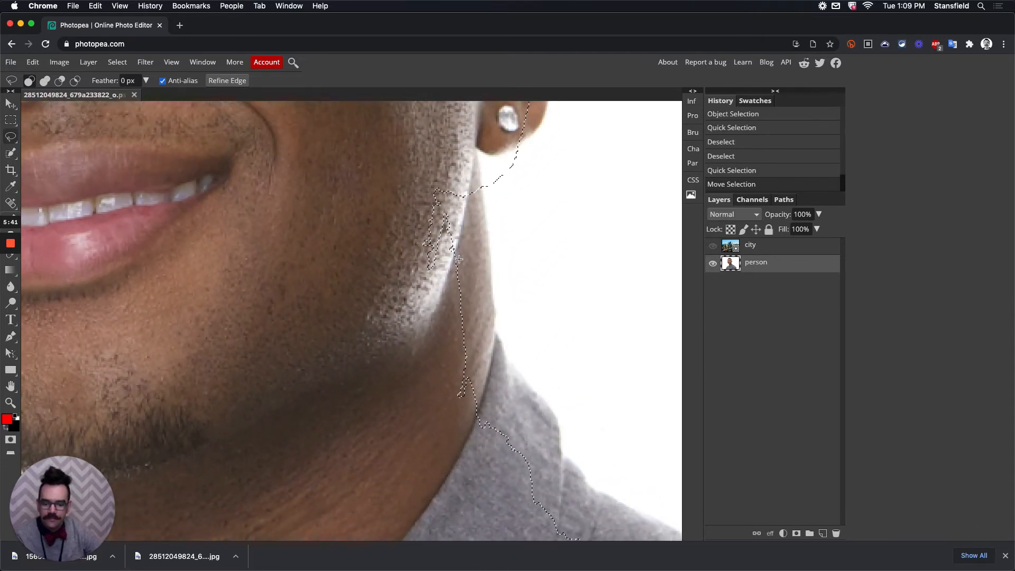
key(super+z)
Add the missing lower edge of the earlobe, below the earring, to the selection with the Lasso
drag(435, 218, 274, 330)
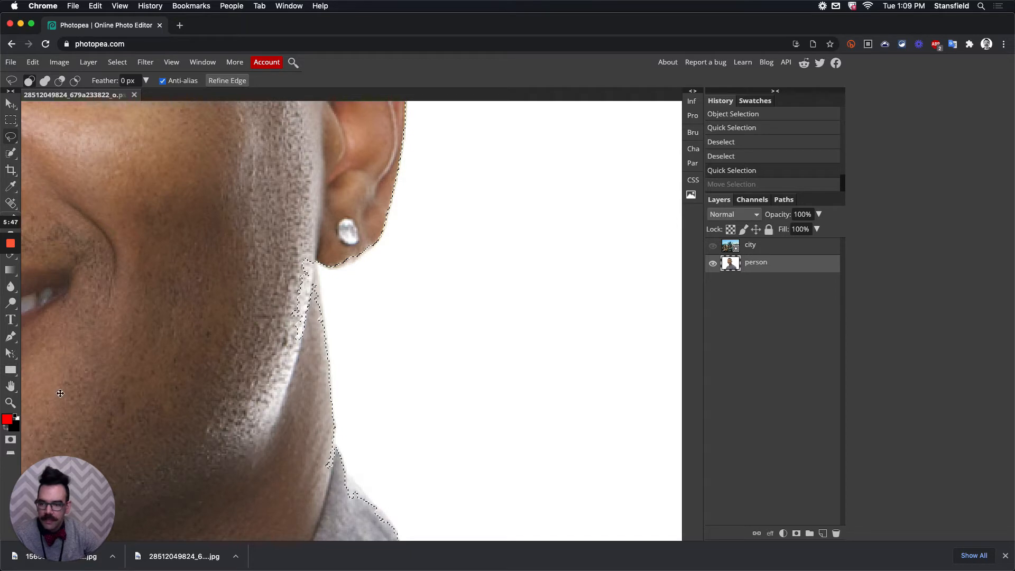
click(12, 388)
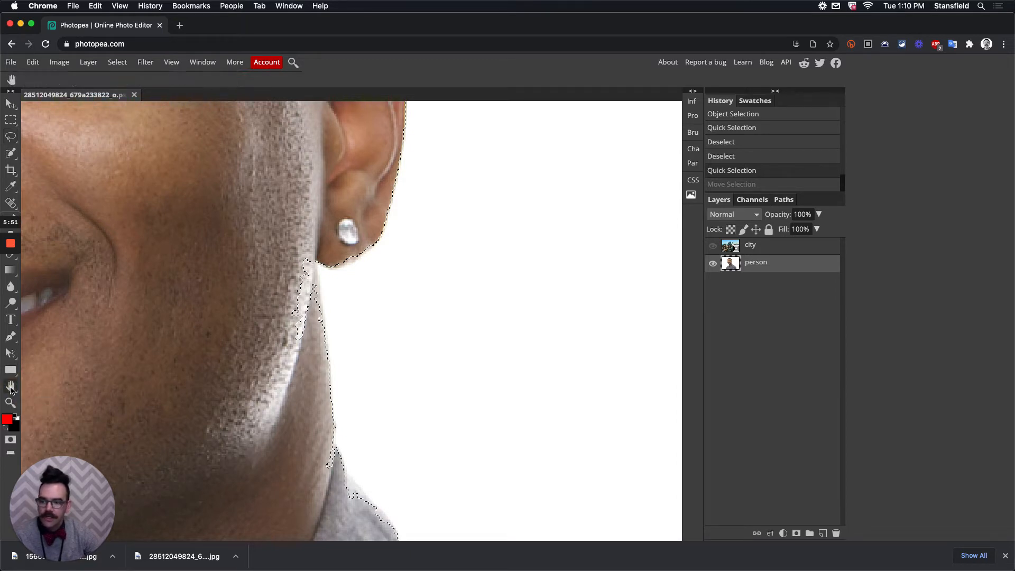
mouse_move(350, 281)
mouse_down()
mouse_move(433, 235)
mouse_move(469, 336)
mouse_move(431, 367)
mouse_up()
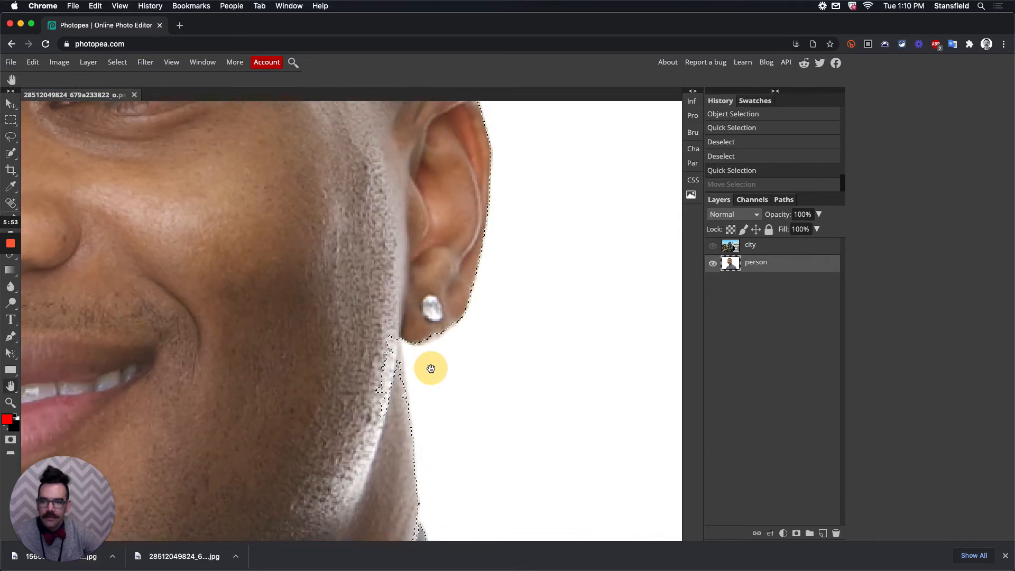
click(13, 140)
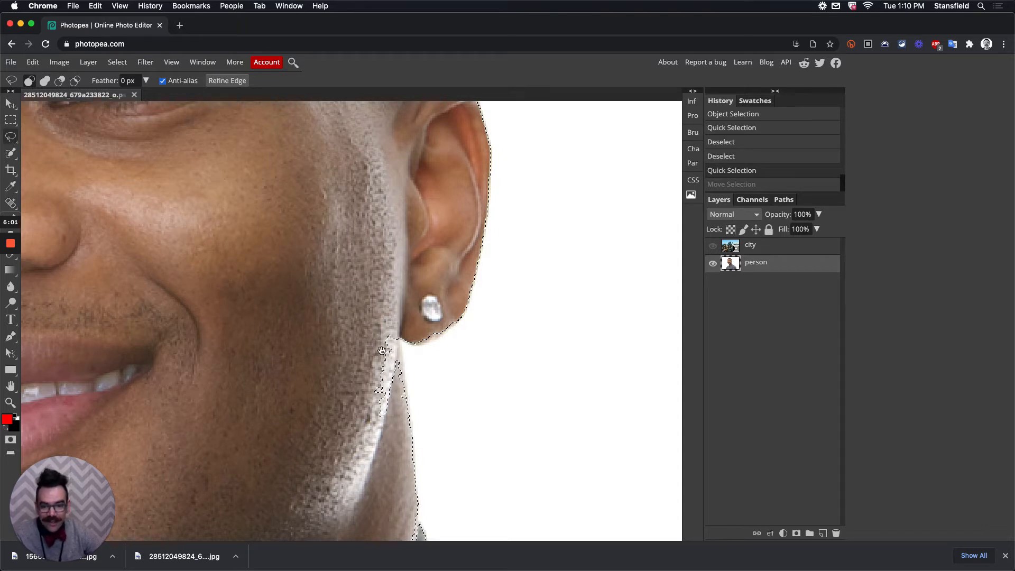
click(383, 329)
drag(384, 329, 340, 329)
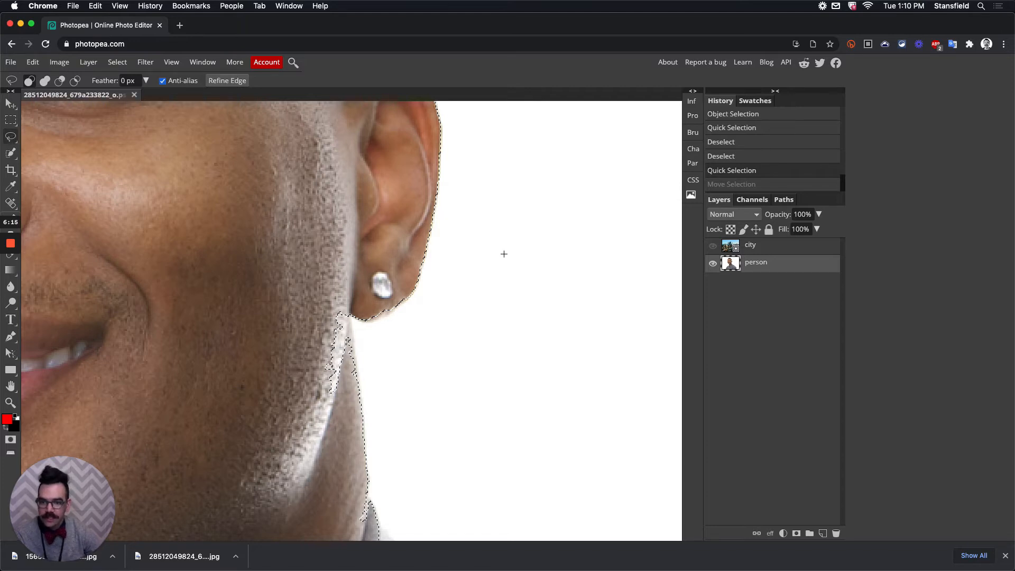
key(shift)
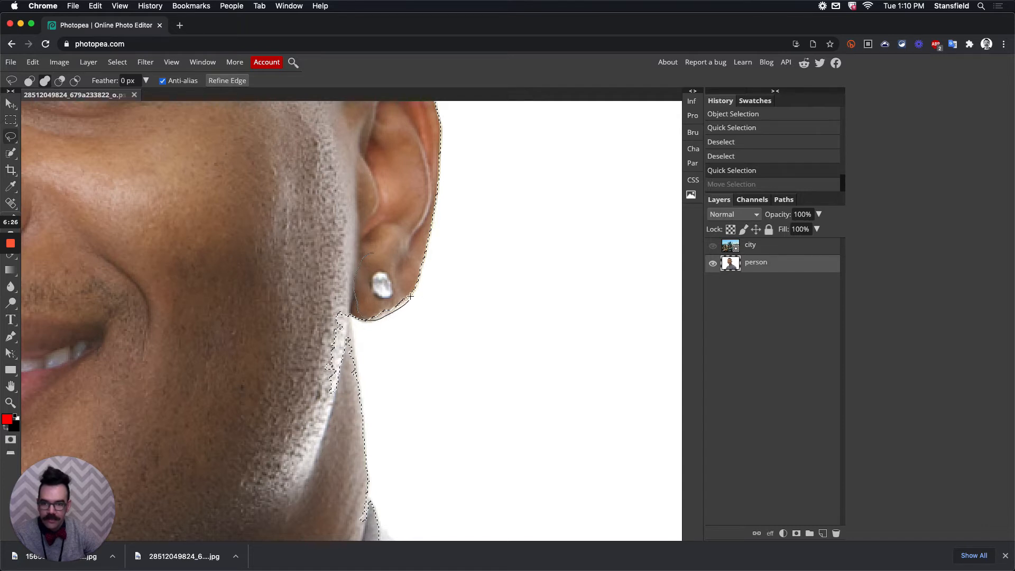
drag(396, 265, 394, 264)
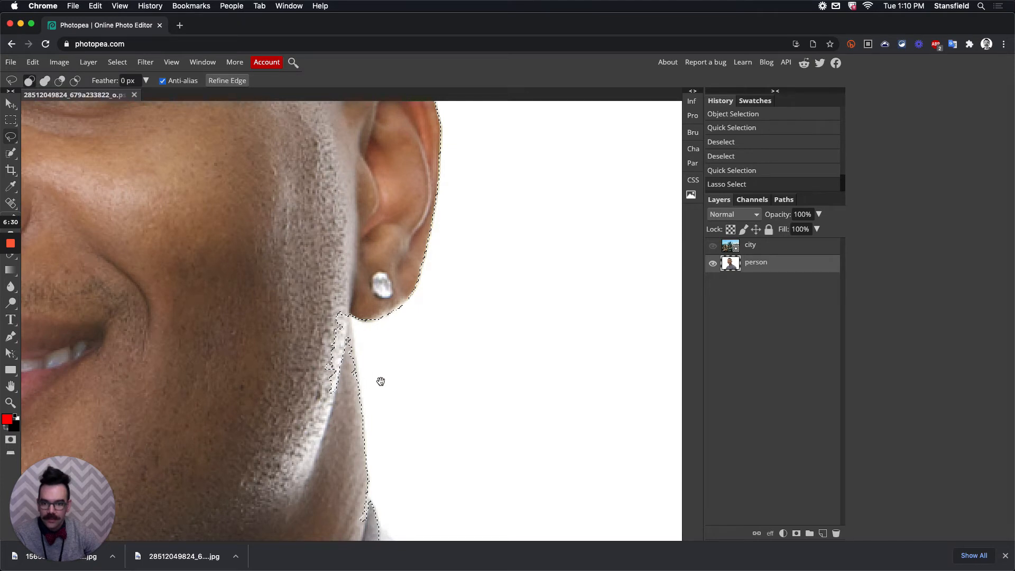
Add the missed jaw and neck areas below the ear to the selection, and trim the excess sliver beside the neck above the collar
drag(379, 384, 367, 279)
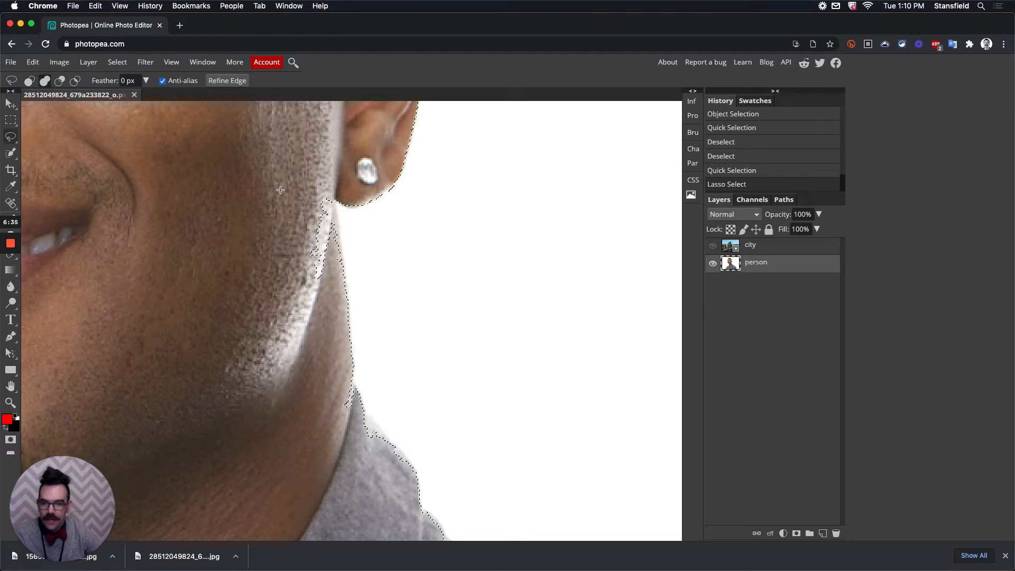
mouse_move(291, 182)
mouse_down()
mouse_move(252, 228)
mouse_move(245, 266)
mouse_move(265, 310)
mouse_move(292, 320)
mouse_move(320, 301)
mouse_move(343, 260)
mouse_move(334, 192)
mouse_move(287, 182)
mouse_up()
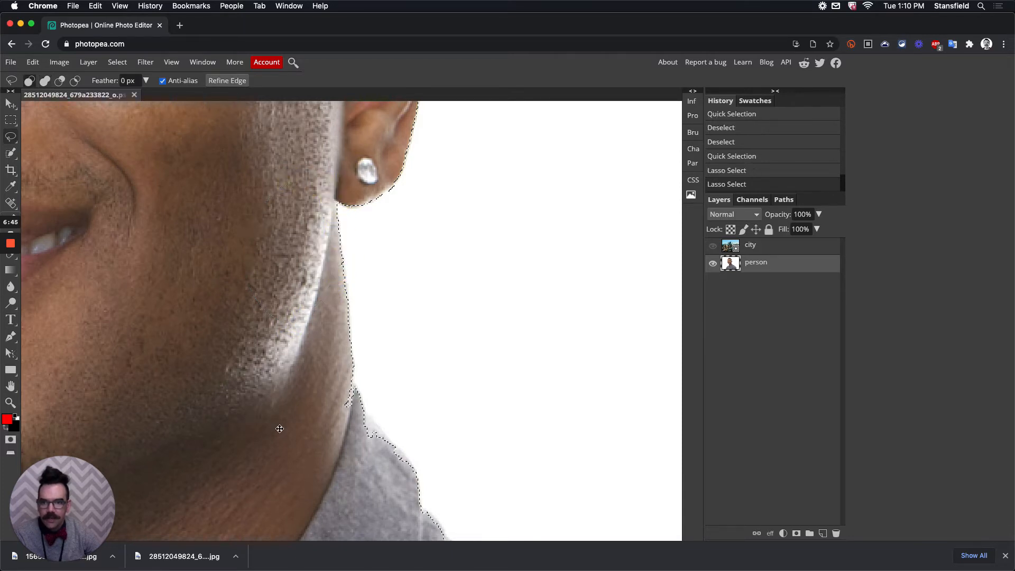
drag(329, 312, 294, 248)
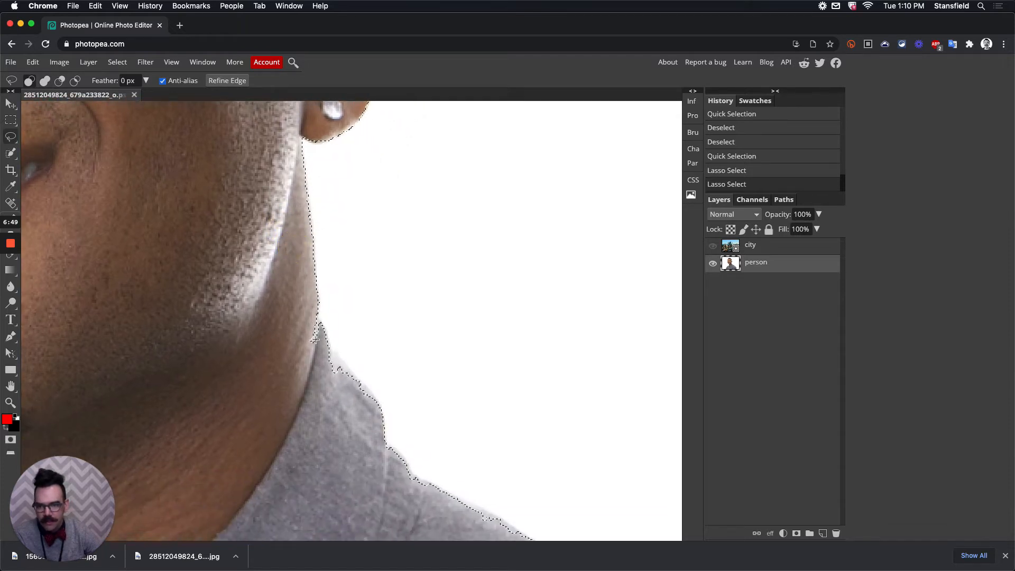
drag(316, 339, 309, 292)
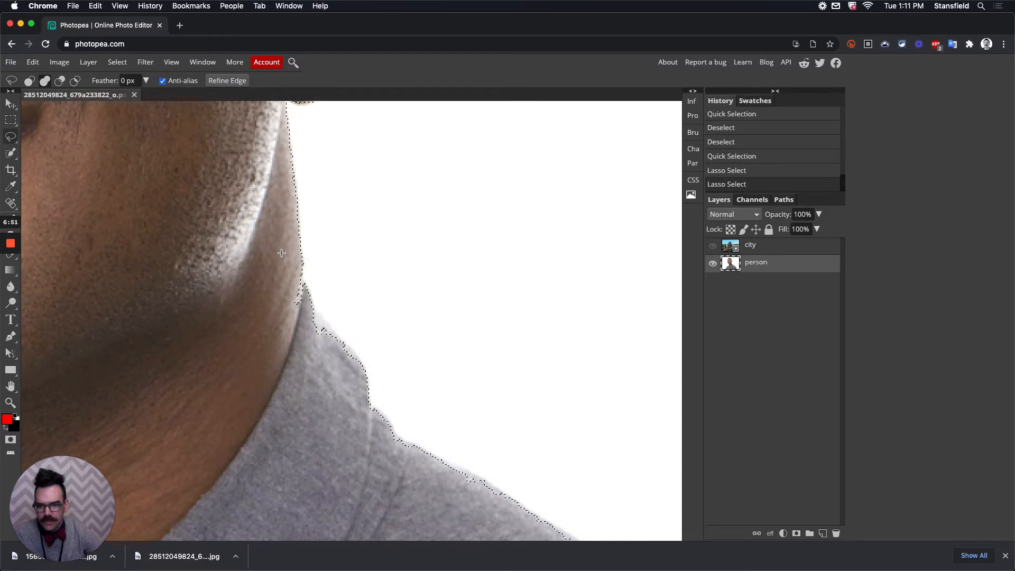
mouse_move(281, 253)
mouse_down()
mouse_move(302, 260)
mouse_move(306, 283)
mouse_move(265, 294)
mouse_move(273, 266)
mouse_up()
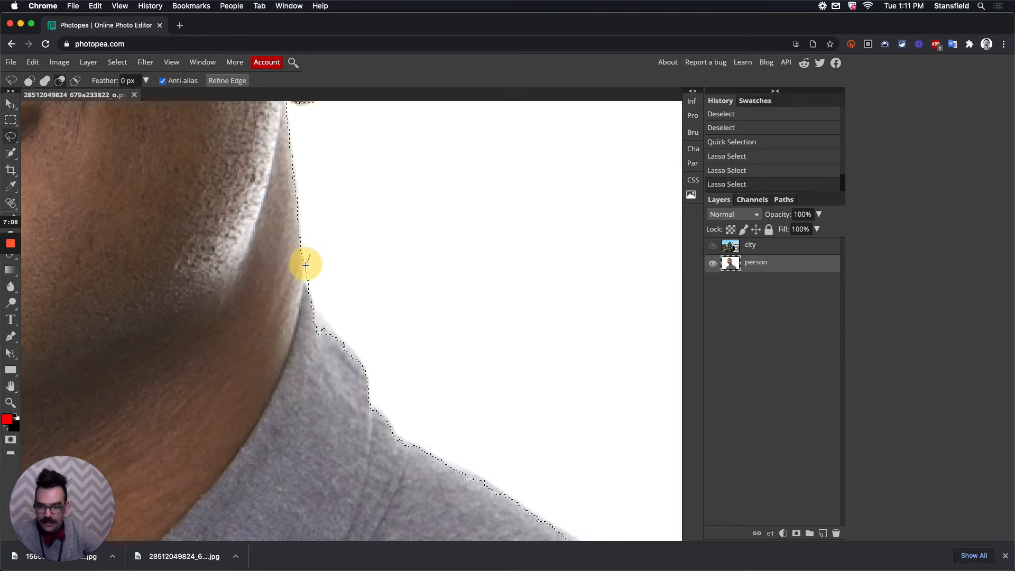
mouse_move(306, 265)
mouse_down()
mouse_move(302, 280)
mouse_move(355, 294)
mouse_move(320, 278)
mouse_up()
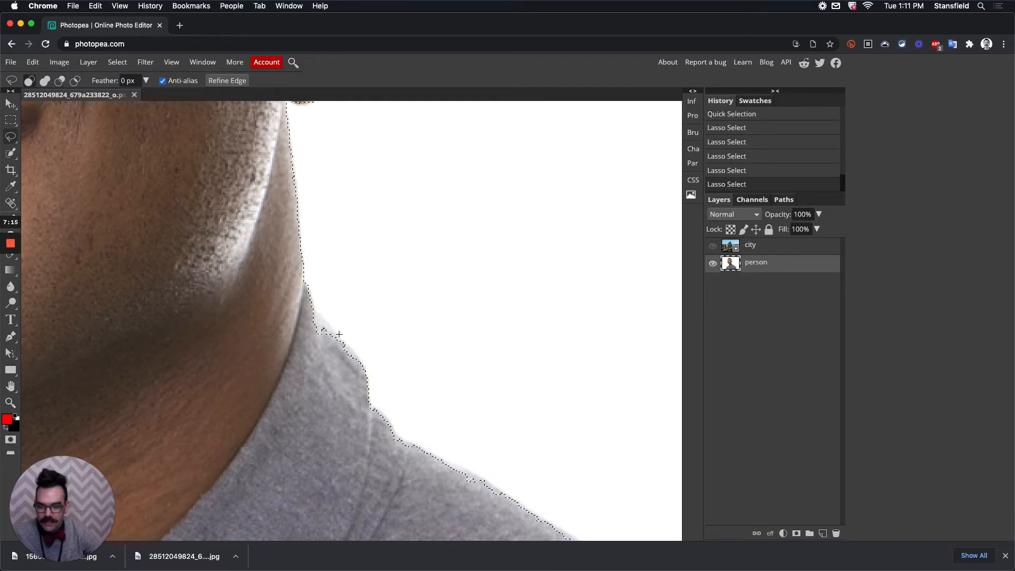
Add the missing outer edge of the shirt collar beneath the ear to the selection, following it down to the shoulder
drag(335, 350, 303, 277)
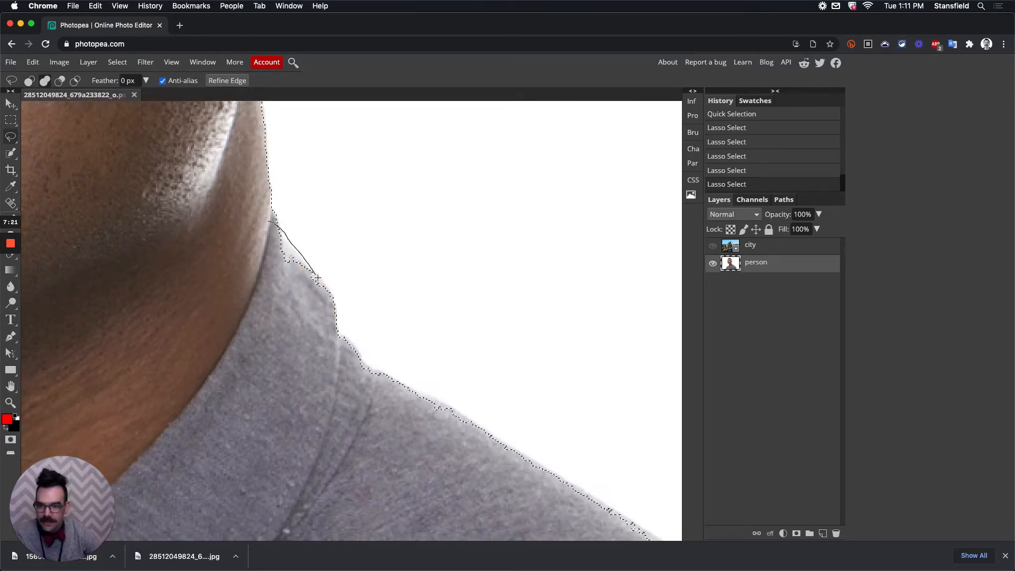
drag(252, 271, 253, 270)
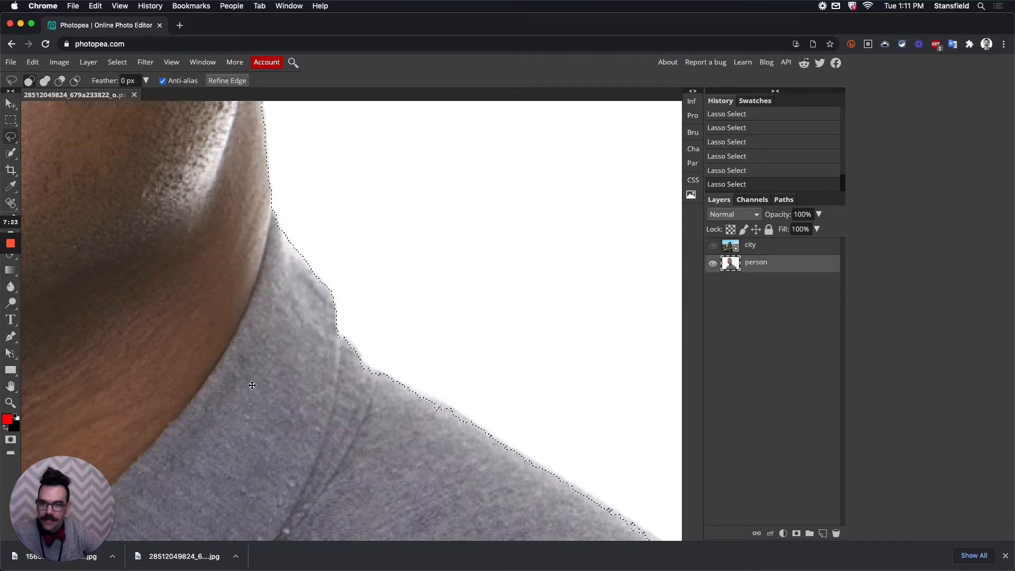
drag(315, 370, 197, 211)
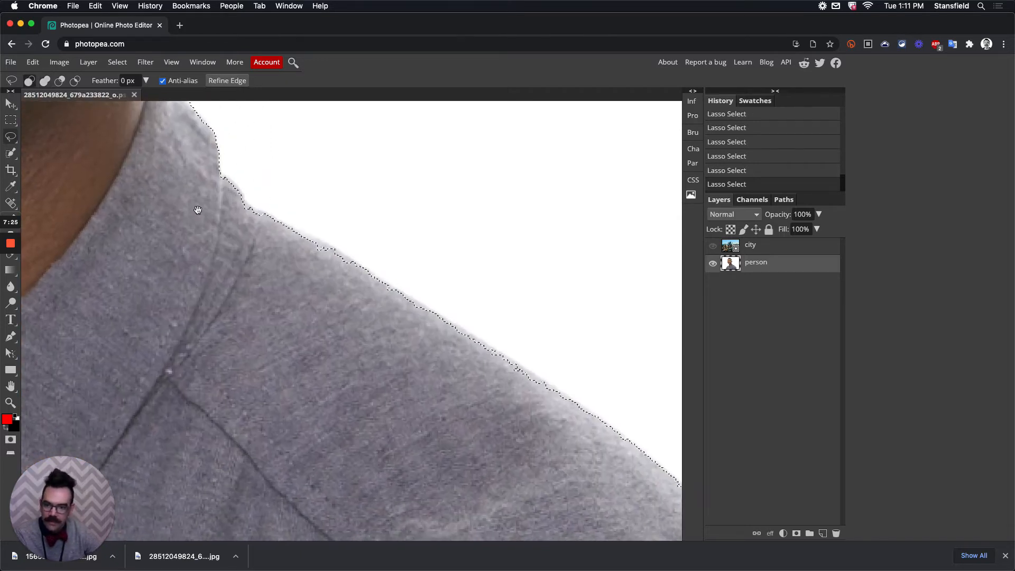
drag(303, 279, 183, 239)
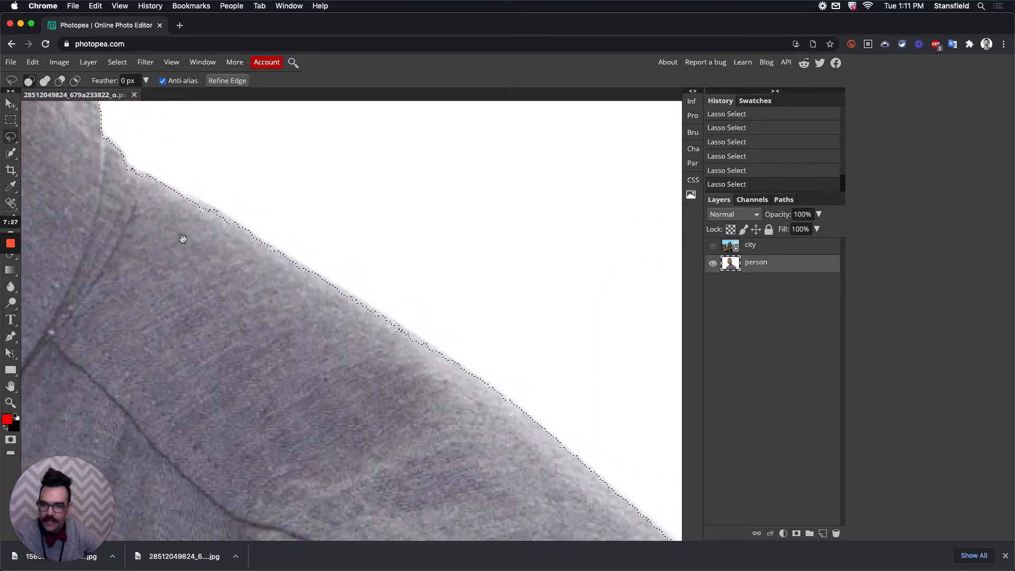
mouse_move(104, 159)
mouse_down()
mouse_move(260, 233)
mouse_move(275, 245)
mouse_move(284, 294)
mouse_move(95, 227)
mouse_up()
Add the missed strip along the outer edge of the sleeve near the image's bottom right to the selection
drag(346, 387, 140, 245)
drag(344, 360, 171, 229)
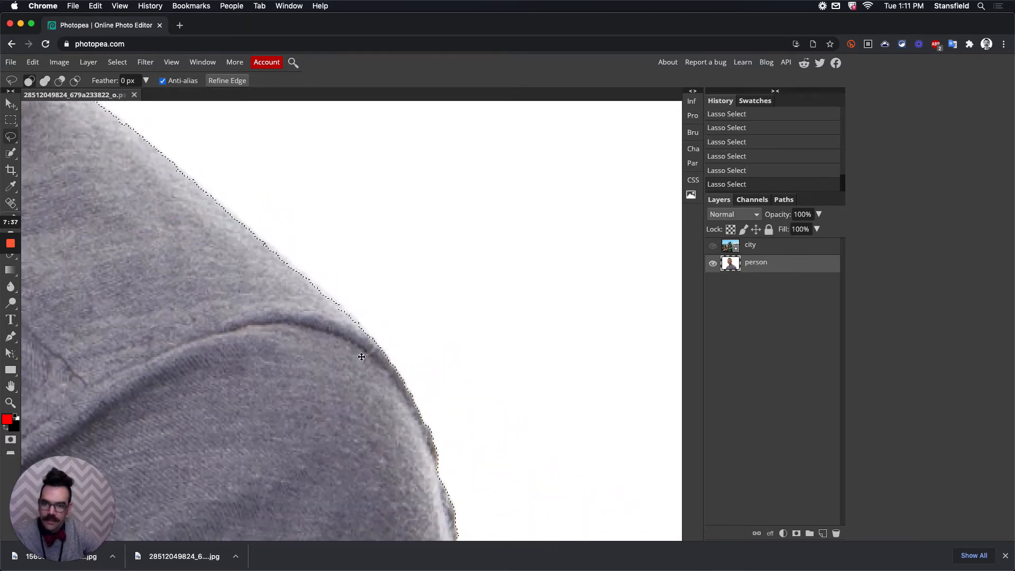
drag(361, 357, 307, 196)
drag(354, 367, 368, 222)
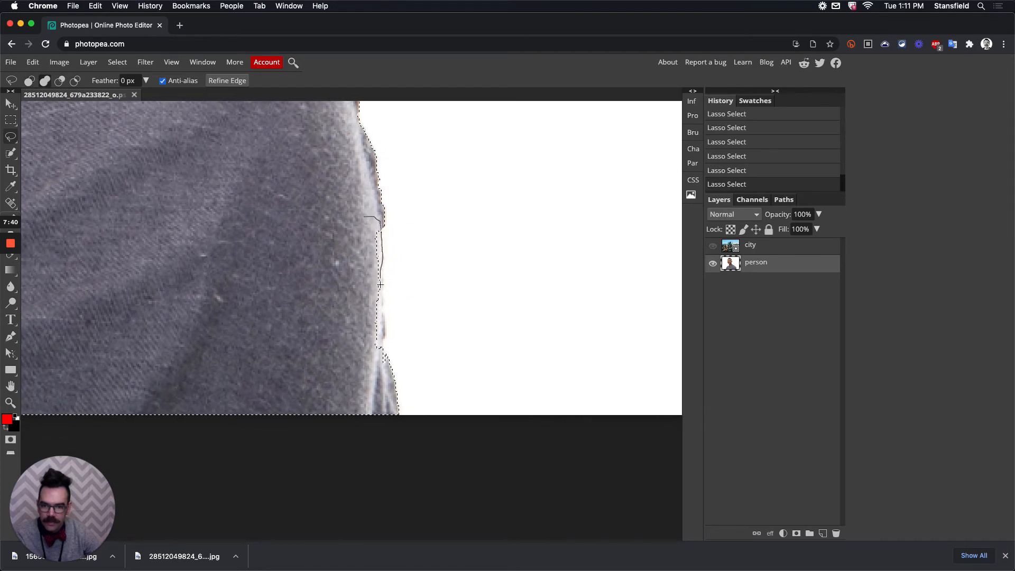
Fill the lower gaps in the selection at the fabric folds of the sleeve on the image's left side
drag(138, 424, 369, 323)
drag(148, 326, 595, 336)
drag(431, 229, 267, 445)
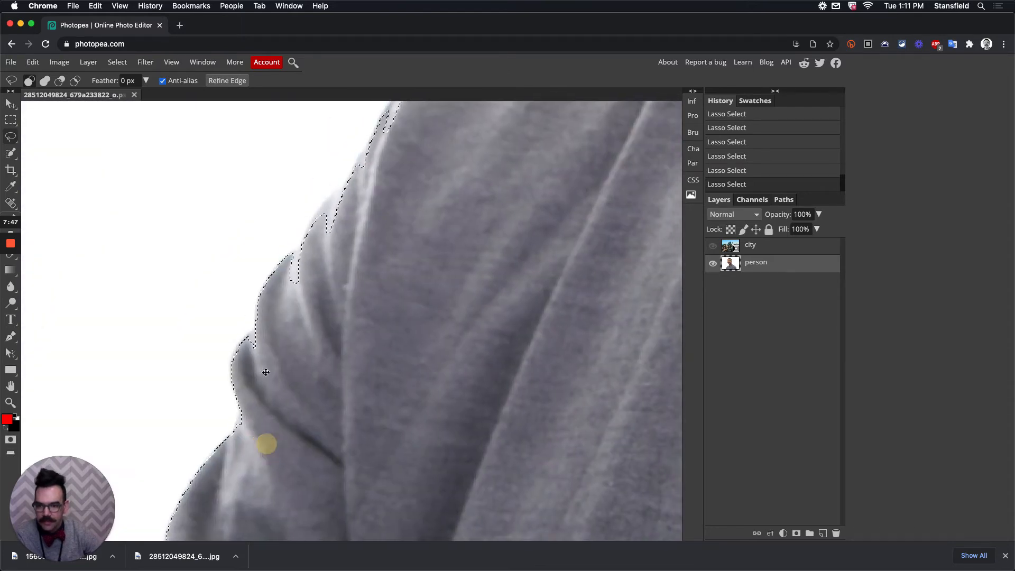
drag(317, 291, 291, 329)
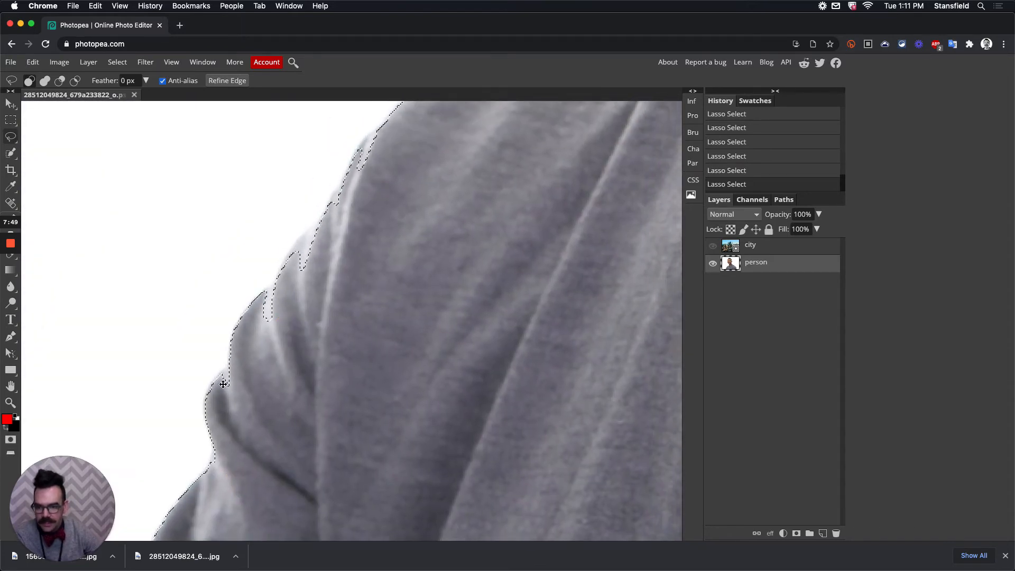
mouse_move(236, 368)
mouse_down()
mouse_move(222, 374)
mouse_move(254, 390)
mouse_move(232, 363)
mouse_move(223, 370)
mouse_move(256, 401)
mouse_move(283, 378)
mouse_move(229, 325)
mouse_up()
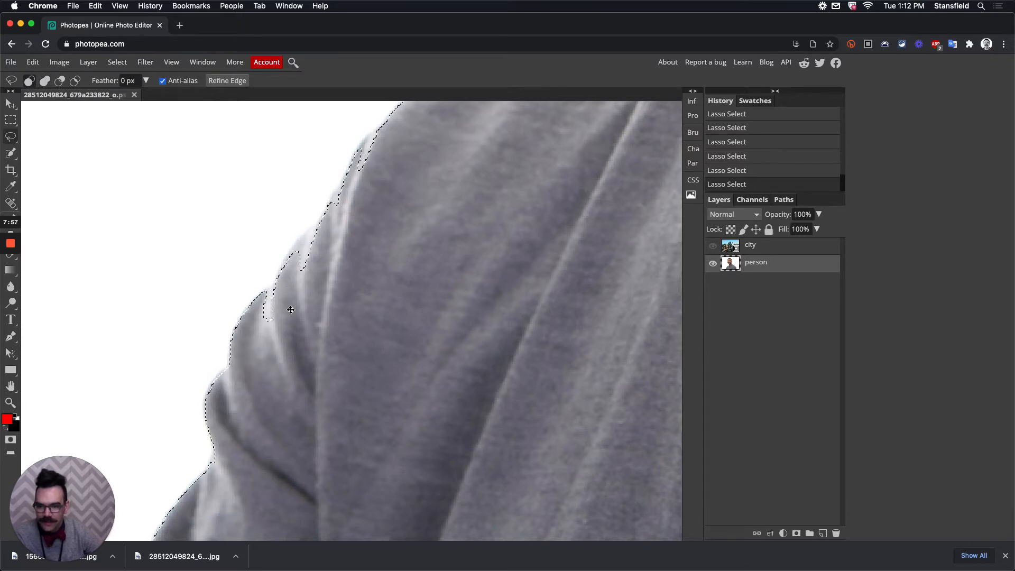
key(shift)
drag(316, 312, 299, 300)
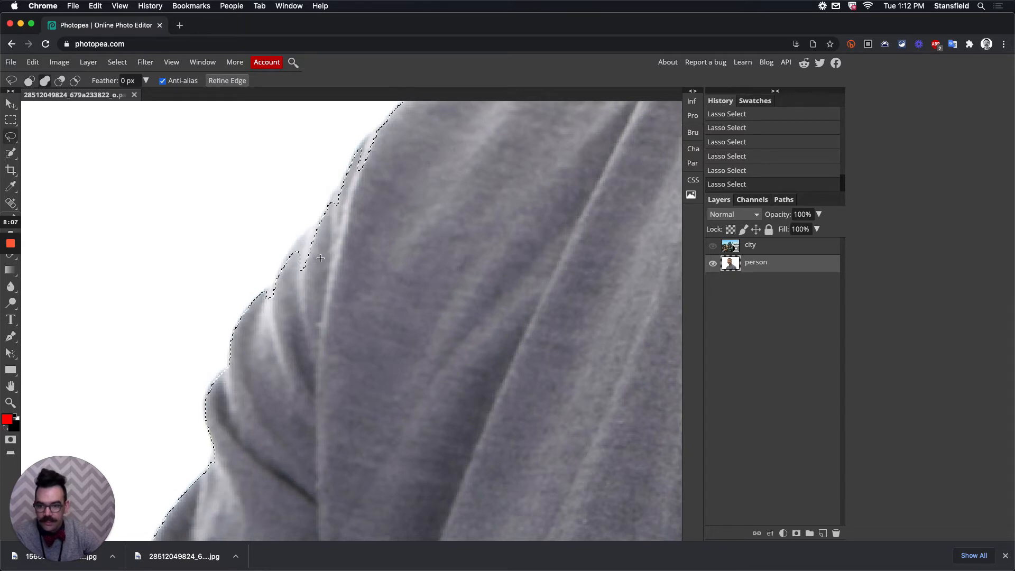
Fill the remaining selection gaps along the upper part of the left-side sleeve up to the shoulder
mouse_move(320, 259)
mouse_down()
mouse_move(294, 267)
mouse_move(308, 297)
mouse_move(337, 286)
mouse_move(357, 236)
mouse_move(325, 222)
mouse_move(289, 265)
mouse_move(306, 317)
mouse_move(385, 262)
mouse_move(374, 229)
mouse_move(353, 215)
mouse_move(317, 224)
mouse_move(280, 268)
mouse_move(309, 326)
mouse_move(400, 282)
mouse_up()
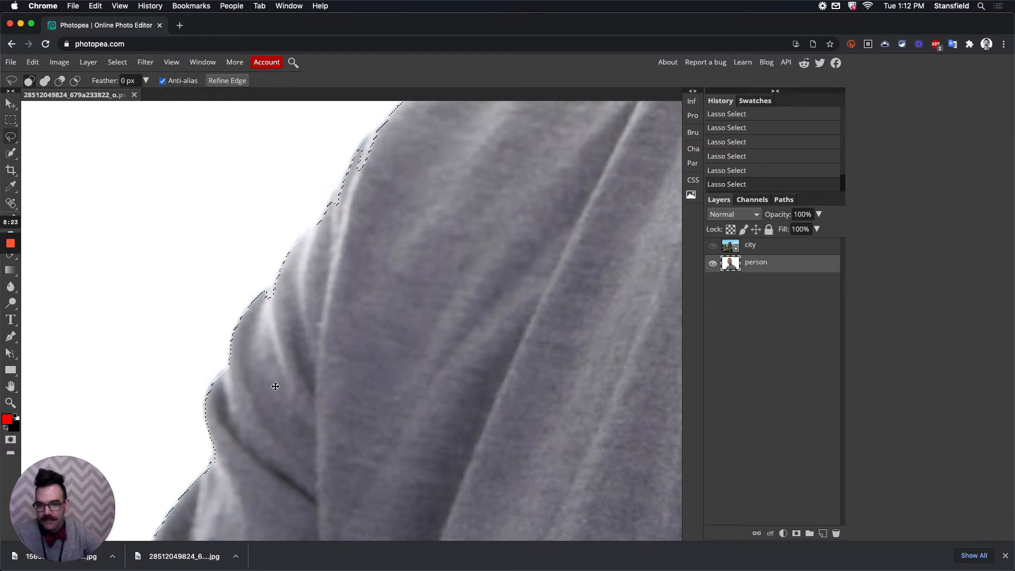
mouse_move(277, 276)
mouse_down()
mouse_move(259, 295)
mouse_move(308, 281)
mouse_up()
mouse_move(335, 243)
mouse_down()
mouse_move(309, 338)
mouse_move(332, 281)
mouse_up()
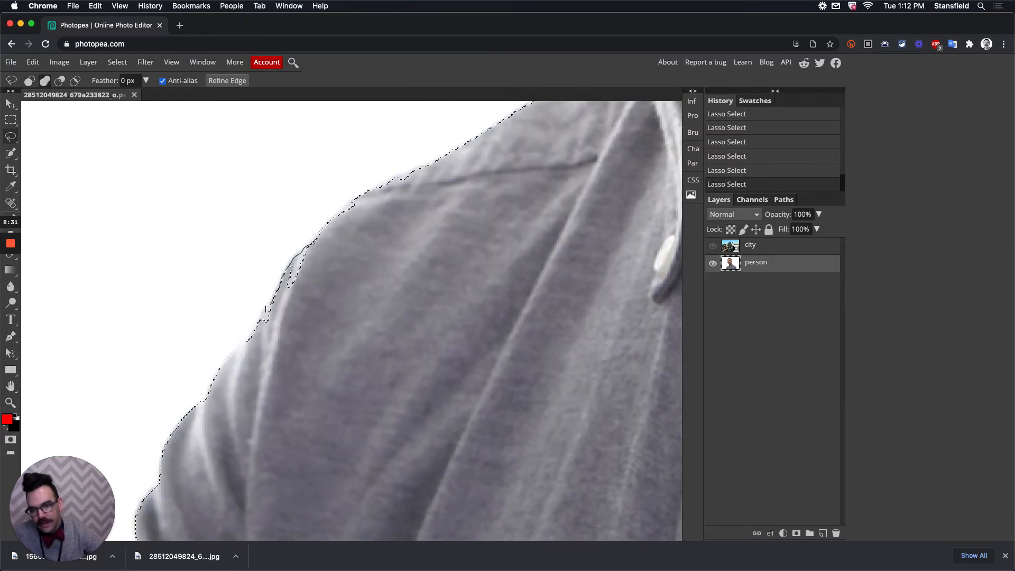
drag(297, 330, 339, 273)
Add the missed shoulder edge beside the collar and the small gaps where the collar meets the neck to the selection
drag(510, 177, 295, 426)
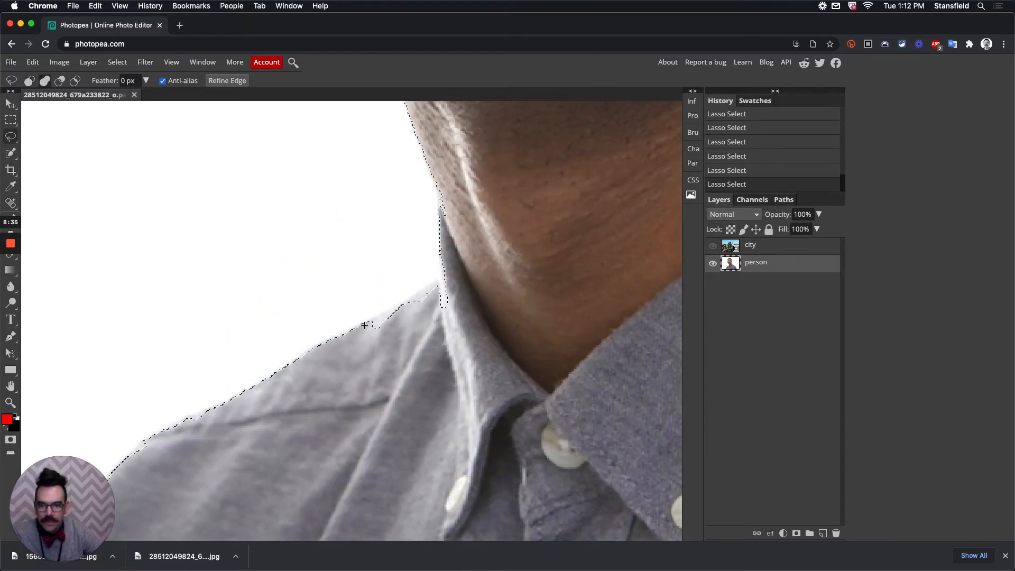
mouse_move(364, 325)
mouse_down()
mouse_move(447, 272)
mouse_move(392, 358)
mouse_move(366, 329)
mouse_up()
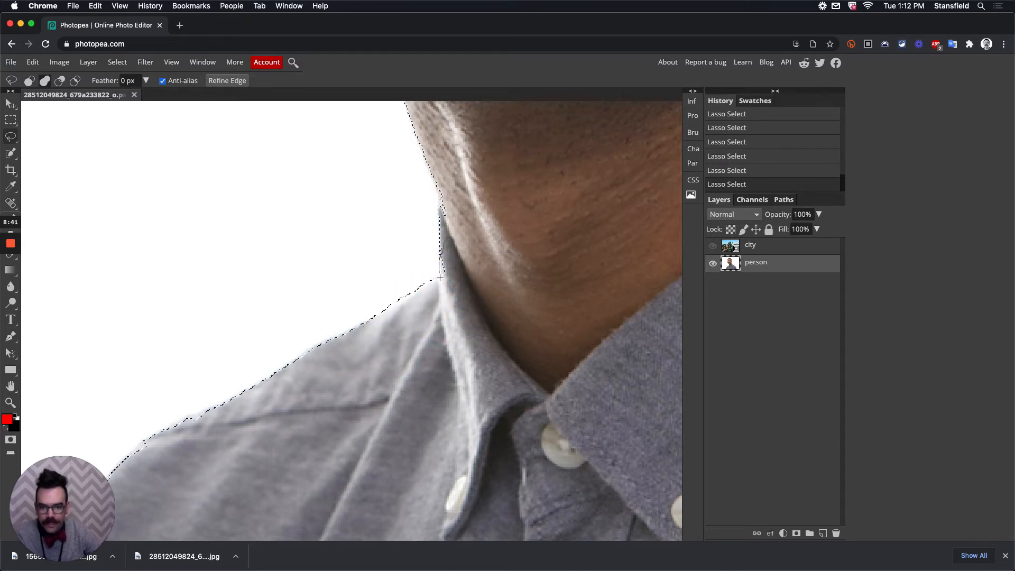
drag(440, 278, 471, 278)
drag(458, 222, 452, 334)
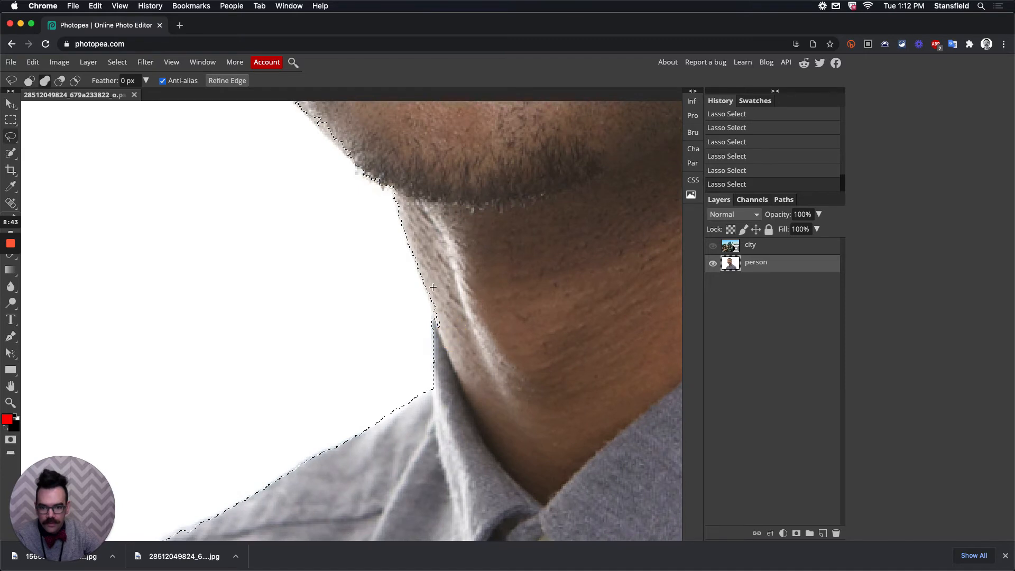
mouse_move(433, 287)
mouse_down()
mouse_move(430, 306)
mouse_move(464, 325)
mouse_move(466, 283)
mouse_up()
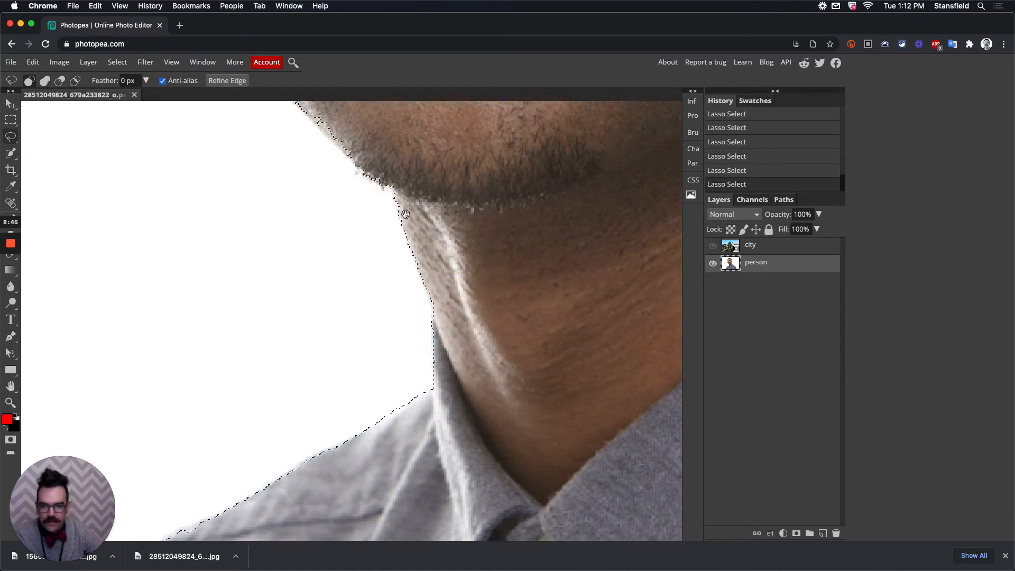
Fill the selection gaps along the outer jawline between the chin and the lower cheek
drag(406, 215, 481, 377)
drag(392, 277, 423, 313)
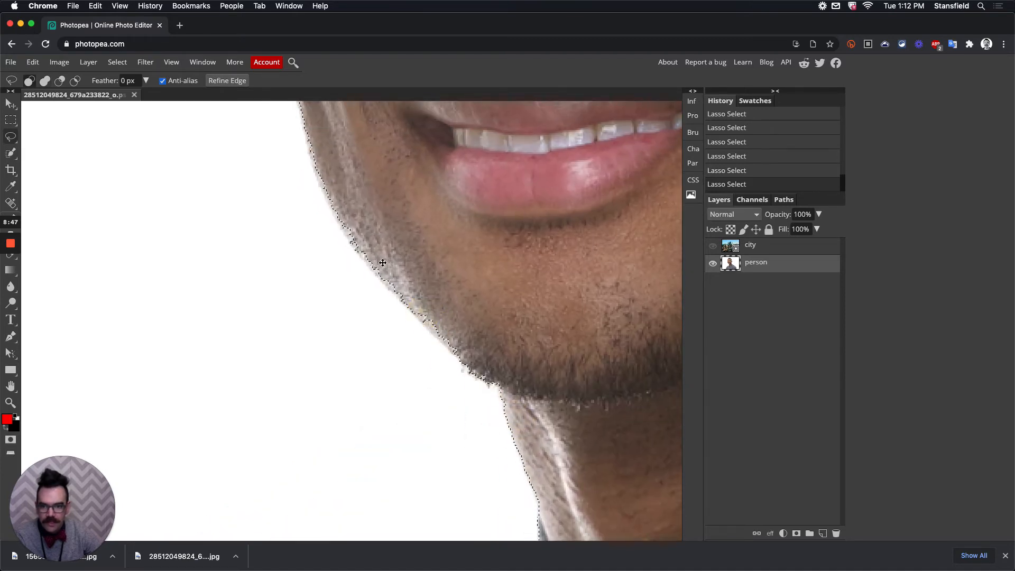
mouse_move(380, 264)
mouse_down()
mouse_move(454, 352)
mouse_move(483, 355)
mouse_move(468, 313)
mouse_move(399, 257)
mouse_up()
mouse_move(349, 231)
mouse_down()
mouse_move(402, 306)
mouse_move(429, 309)
mouse_move(400, 260)
mouse_up()
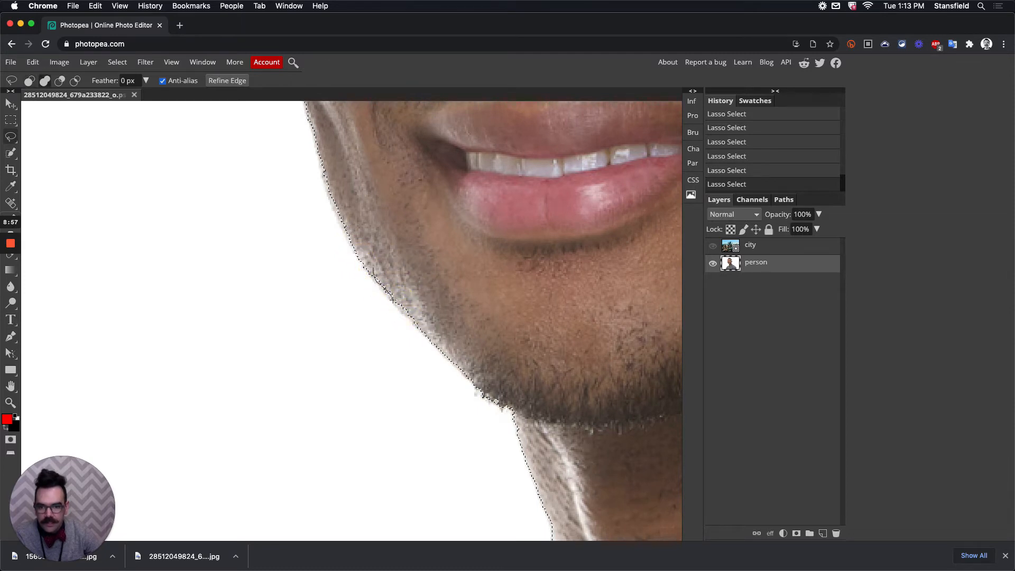
drag(425, 281, 423, 283)
scroll(386, 324, up, 5)
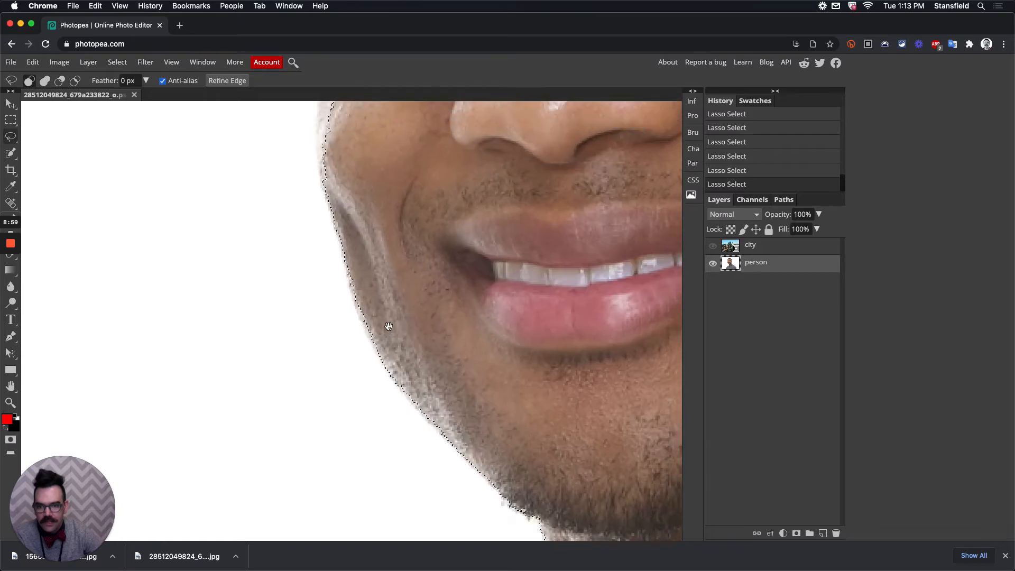
Refine the selection along the outer edge of the face between the cheek and the forehead
mouse_move(334, 309)
mouse_down()
mouse_move(328, 328)
mouse_move(344, 370)
mouse_move(386, 384)
mouse_move(386, 324)
mouse_up()
scroll(321, 311, up, 5)
mouse_move(319, 226)
mouse_down()
mouse_move(304, 317)
mouse_move(324, 353)
mouse_move(355, 336)
mouse_move(374, 248)
mouse_move(292, 374)
mouse_move(273, 382)
mouse_move(243, 499)
mouse_up()
mouse_move(276, 155)
mouse_down()
mouse_move(239, 184)
mouse_move(224, 232)
mouse_move(220, 409)
mouse_move(283, 407)
mouse_move(360, 275)
mouse_move(365, 212)
mouse_move(337, 152)
mouse_move(311, 135)
mouse_move(283, 149)
mouse_up()
drag(337, 222, 236, 403)
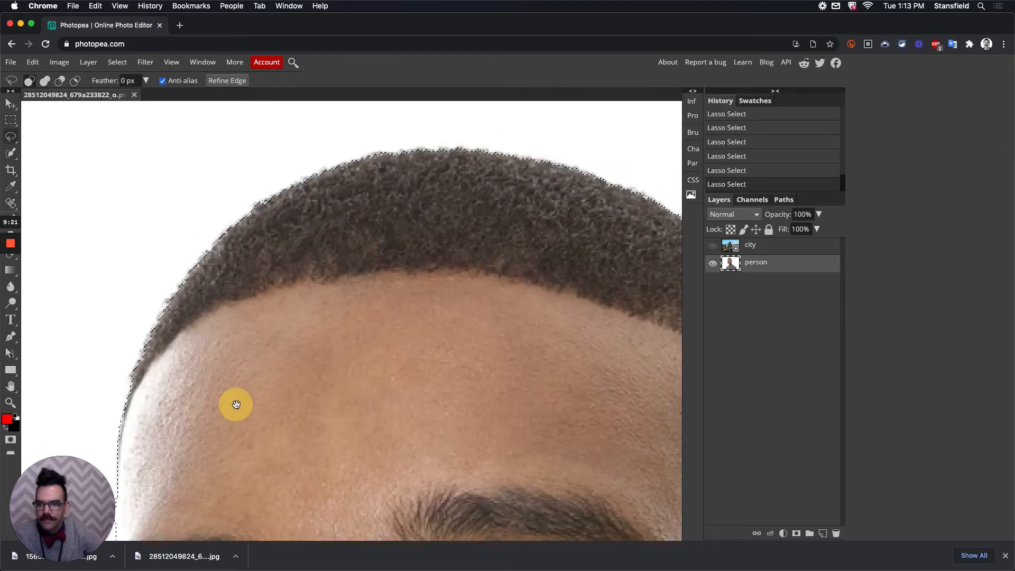
Fill the selection gap along the temple above the ear with the earring and trim the excess beyond the skin
drag(439, 249, 230, 256)
drag(501, 373, 290, 277)
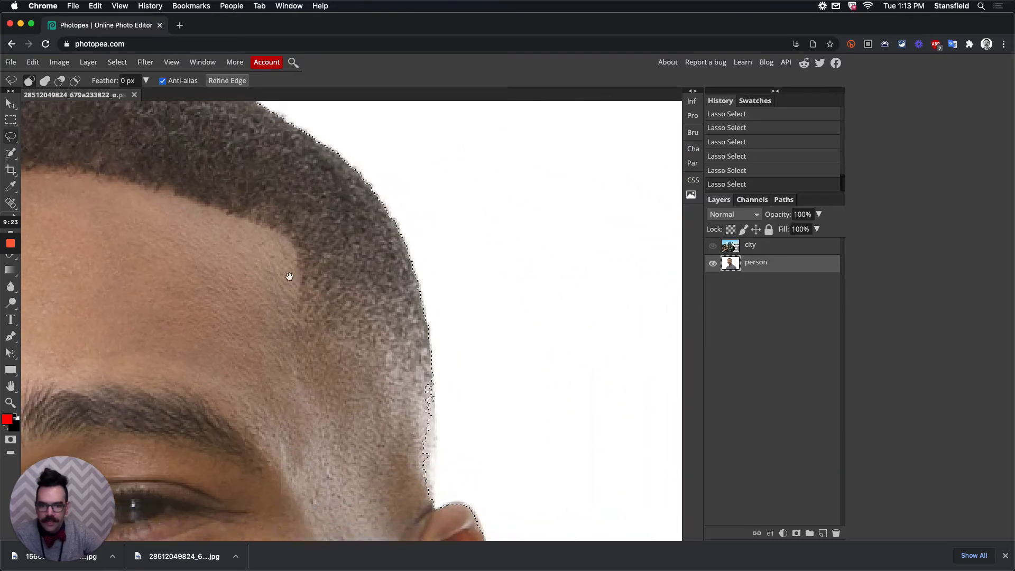
drag(354, 410, 333, 225)
mouse_move(398, 197)
mouse_down()
mouse_move(412, 211)
mouse_move(419, 295)
mouse_move(406, 344)
mouse_move(394, 213)
mouse_up()
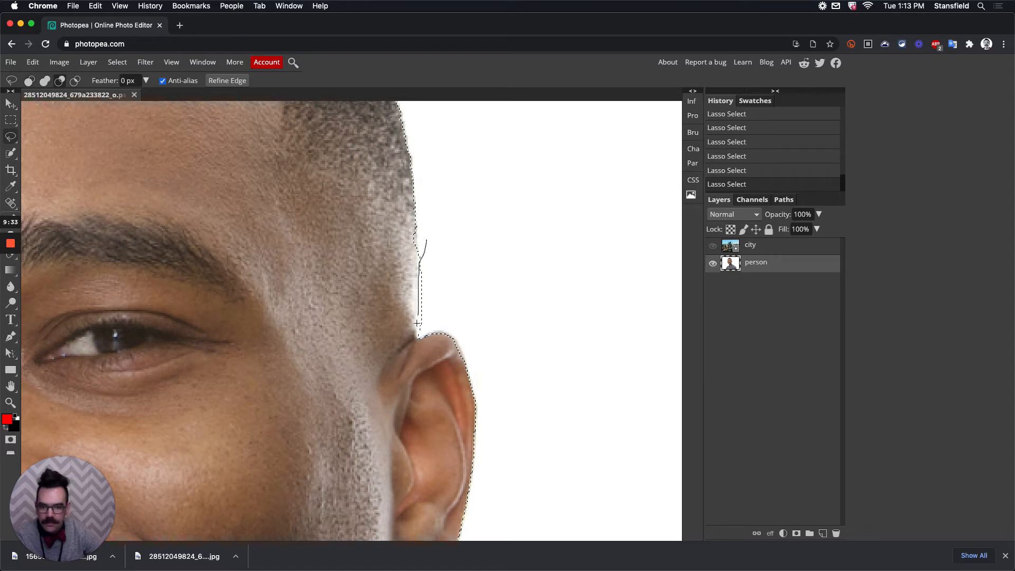
drag(448, 298, 453, 290)
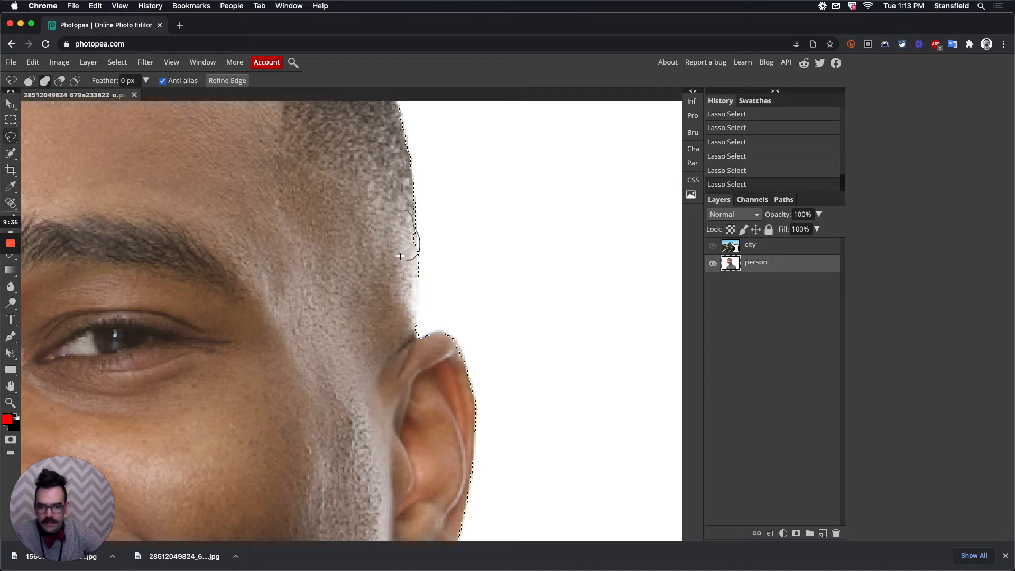
mouse_move(400, 256)
mouse_down()
mouse_move(406, 219)
mouse_move(422, 227)
mouse_move(422, 243)
mouse_move(434, 237)
mouse_move(418, 236)
mouse_move(422, 251)
mouse_move(421, 222)
mouse_move(416, 259)
mouse_move(461, 238)
mouse_up()
Smooth the finished selection of the man by 1 px
drag(459, 378, 434, 304)
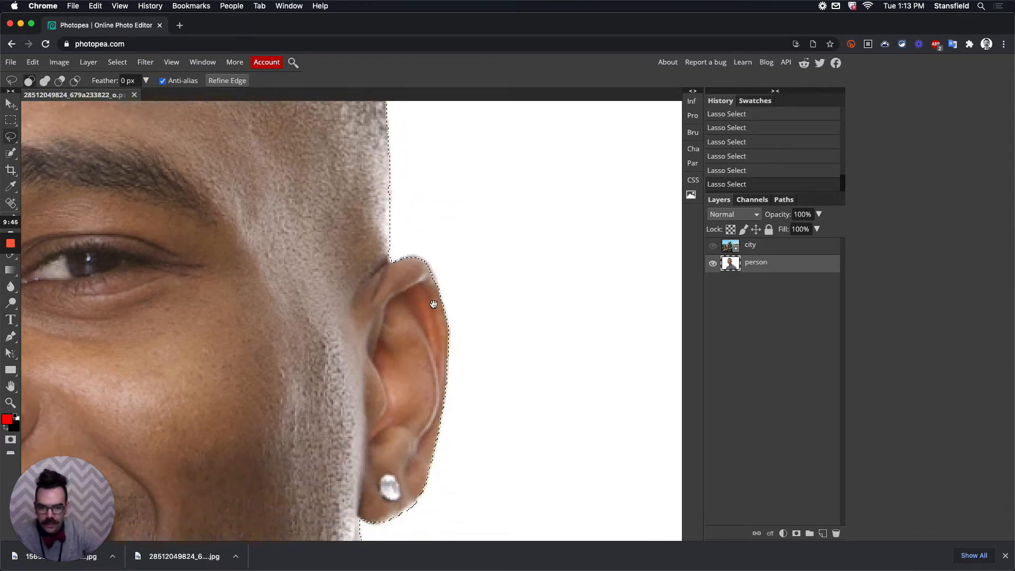
scroll(392, 284, down, 5)
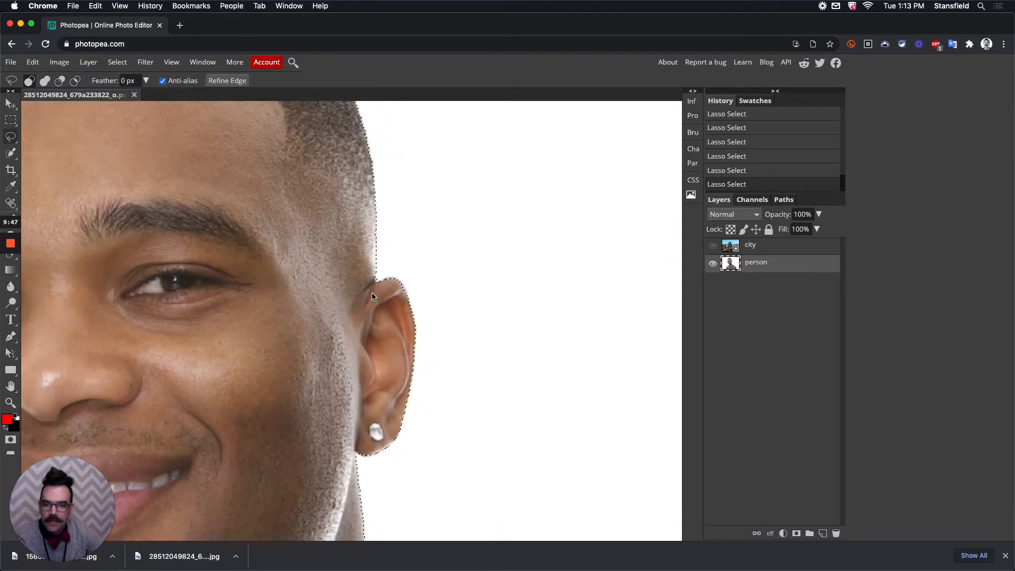
drag(396, 397, 464, 286)
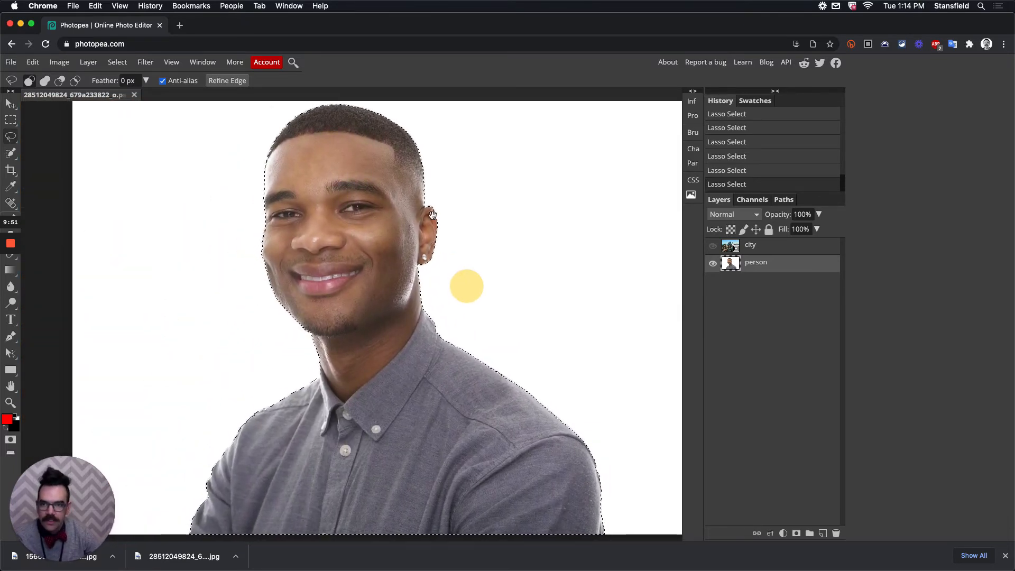
click(119, 63)
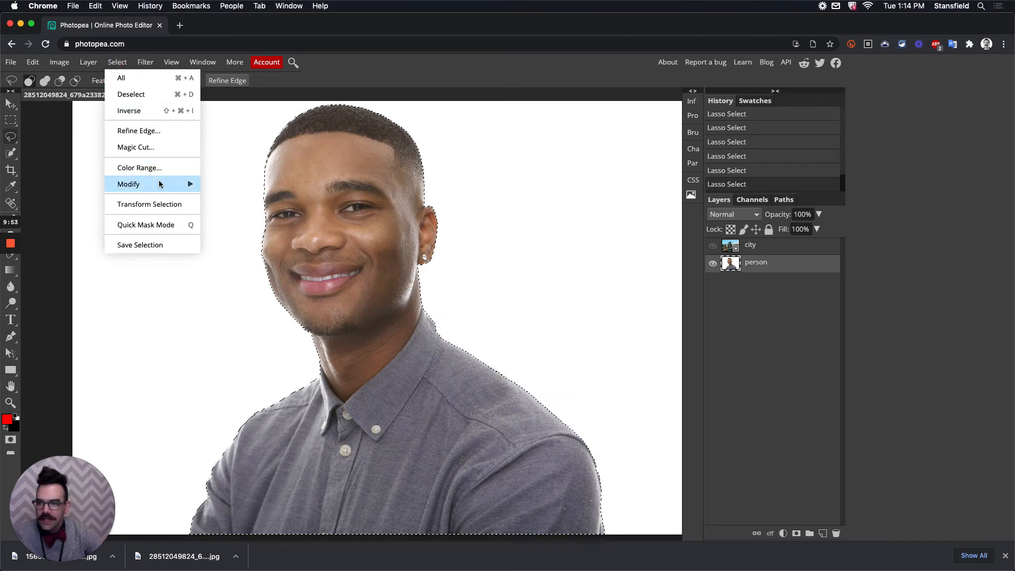
mouse_move(159, 184)
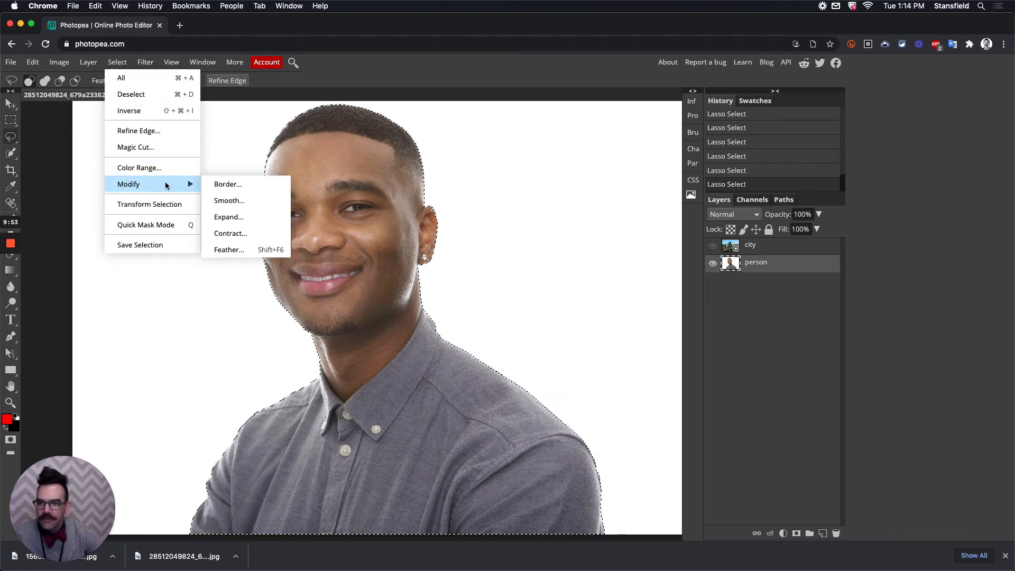
click(250, 201)
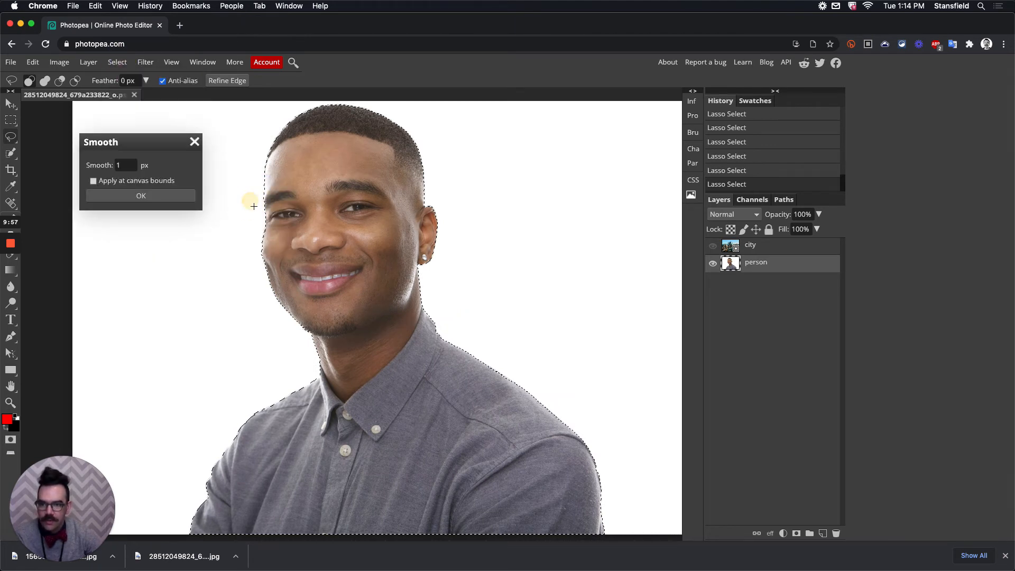
click(89, 164)
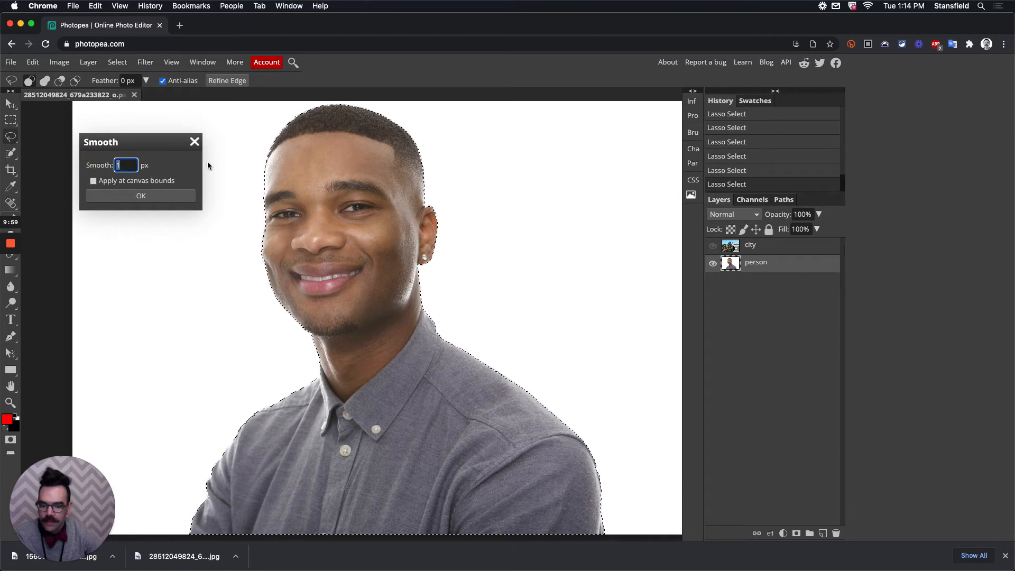
click(166, 195)
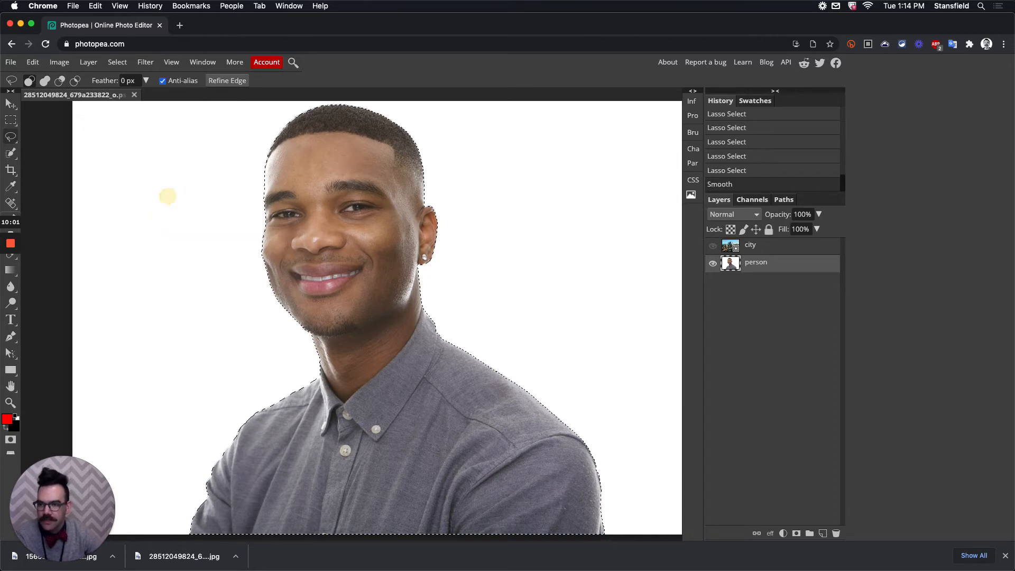
Examine the smoothed selection edge up close along the jaw, neck and shoulder, and return to the full image
key(super+plus)
key(super+plus)
key(super+plus)
key(super+plus)
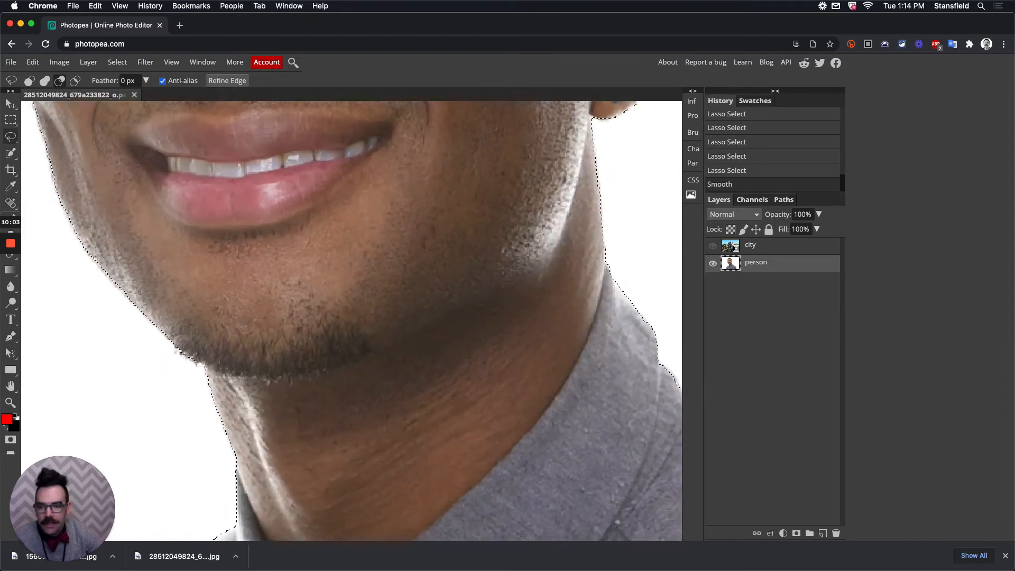
drag(186, 296, 497, 276)
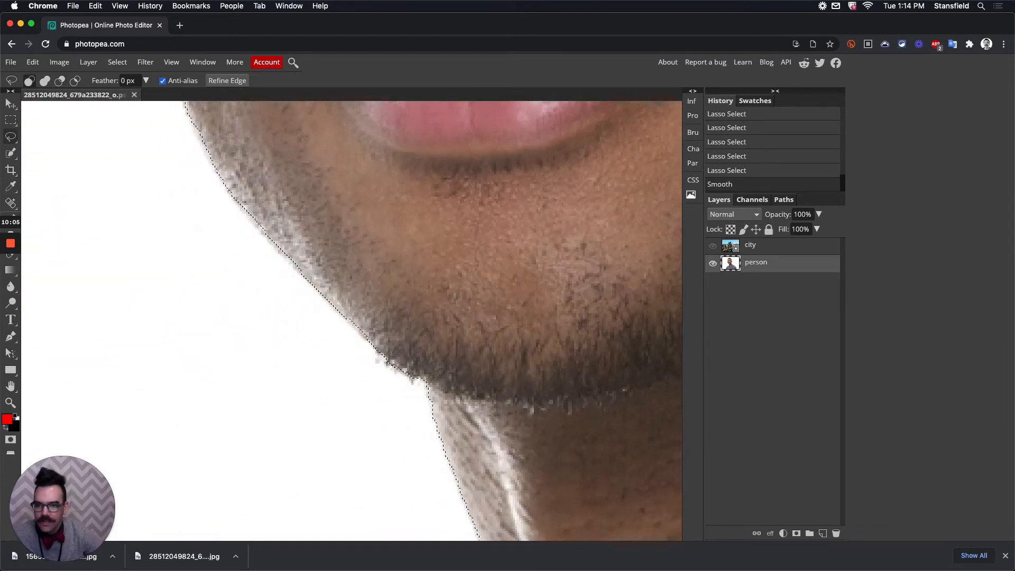
drag(370, 254, 449, 391)
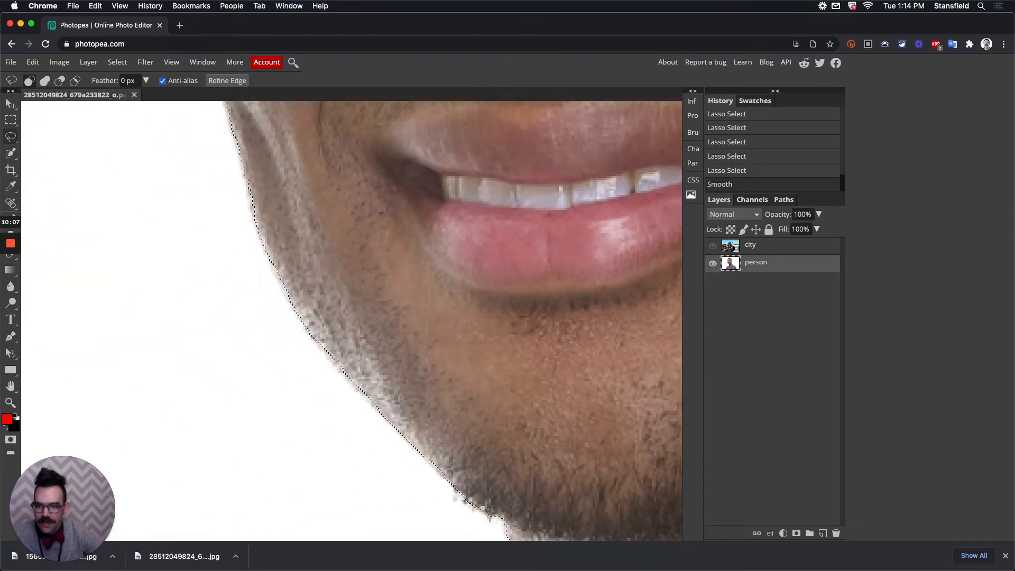
drag(449, 445, 487, 184)
drag(324, 368, 515, 230)
drag(300, 403, 337, 343)
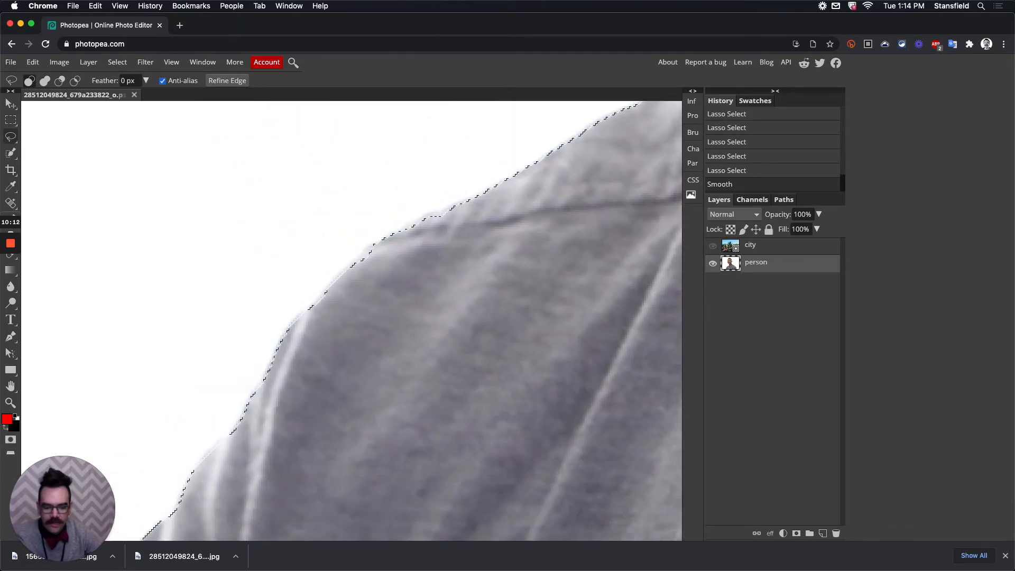
key(super+0)
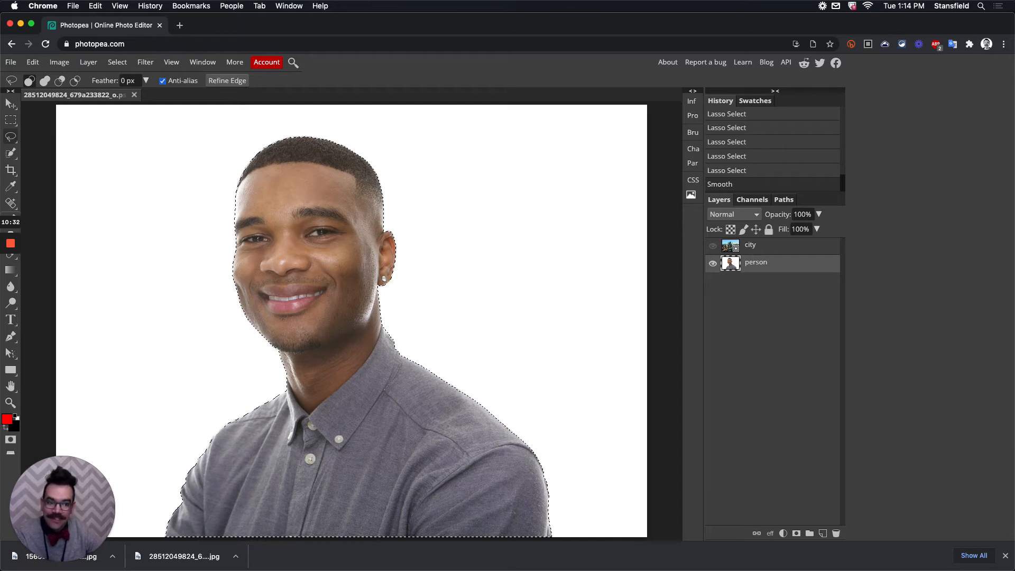
Show the city layer at 100% opacity and add a raster mask to it from the selection of the man
click(713, 246)
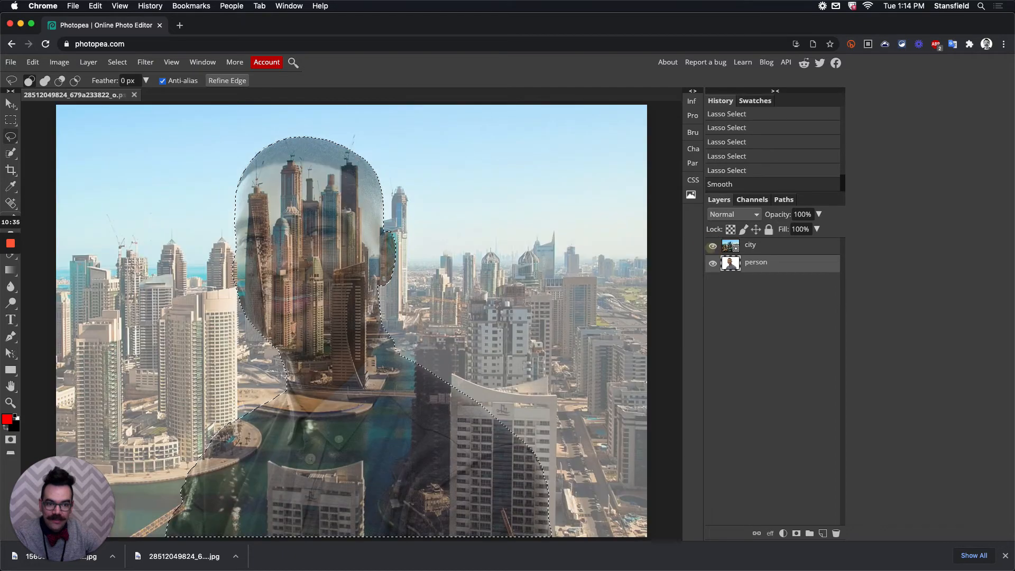
click(773, 245)
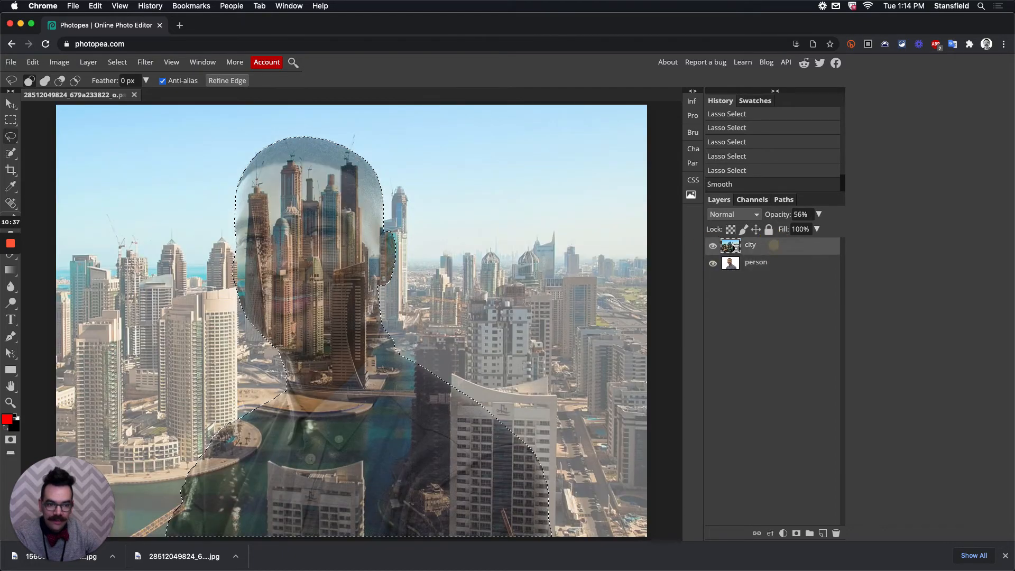
drag(778, 214, 886, 210)
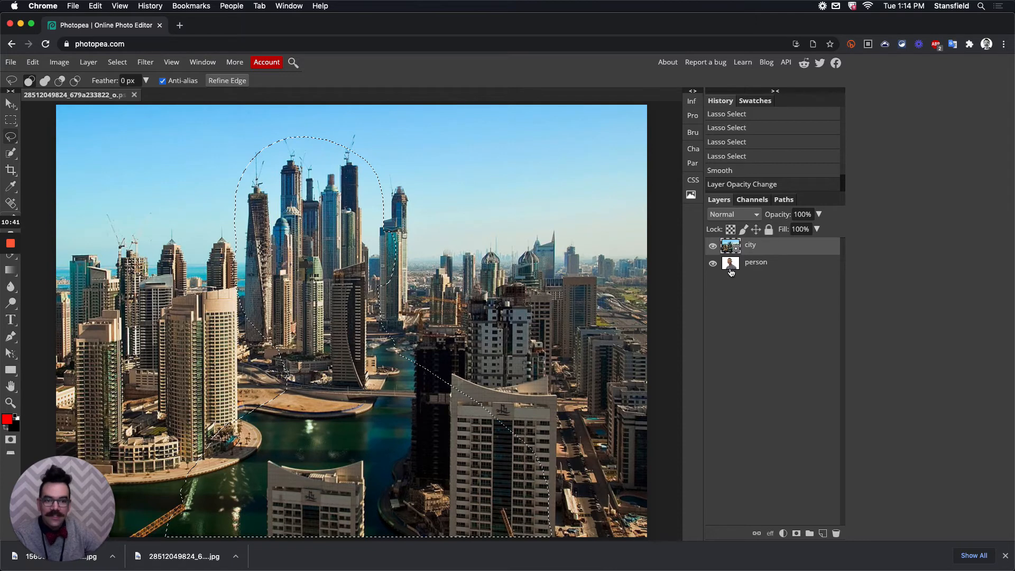
click(797, 534)
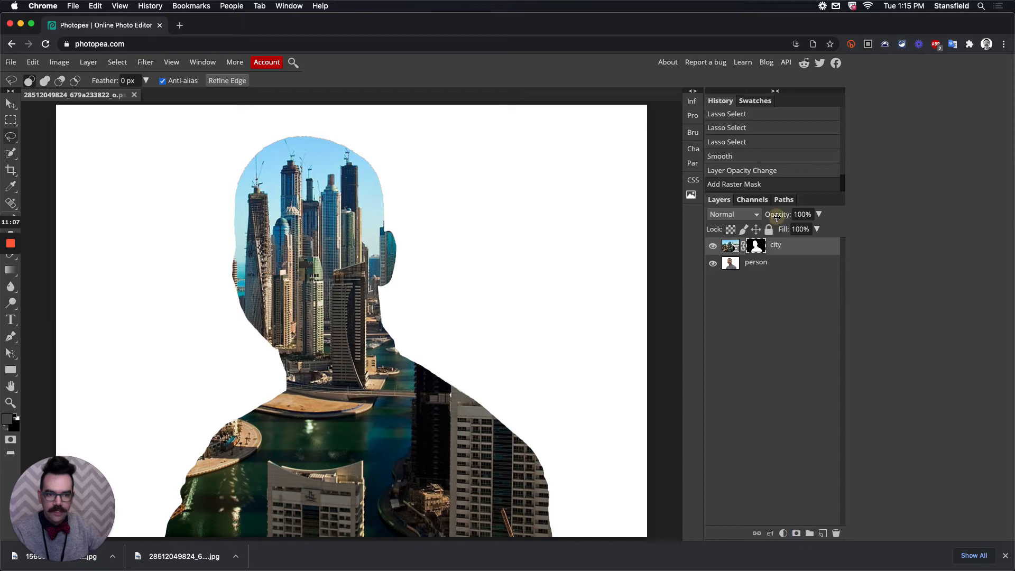
Try the masked city layer at 47% and 36% opacity, and restore it to 100%
drag(777, 216, 739, 218)
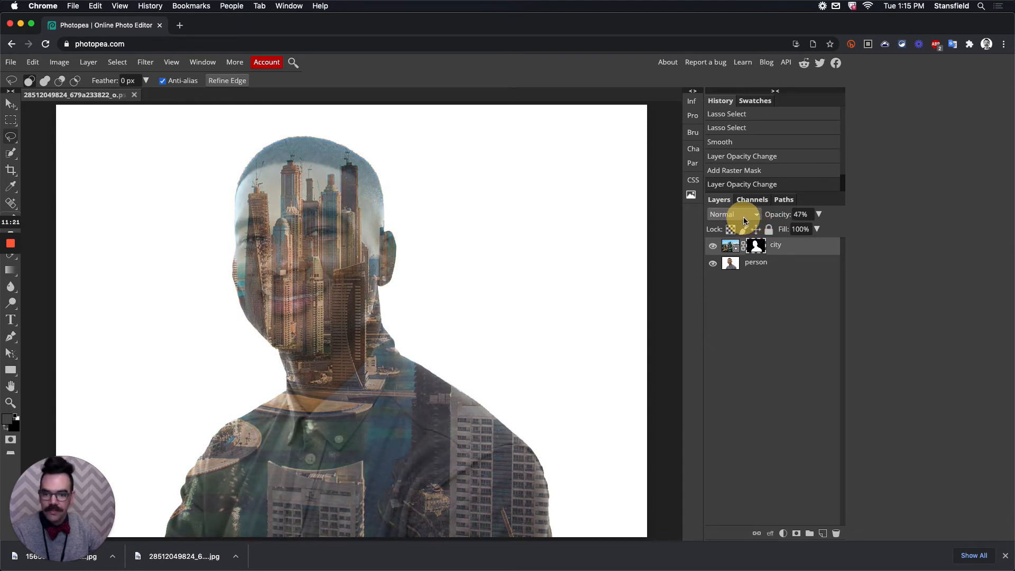
mouse_move(744, 217)
mouse_down()
mouse_move(734, 217)
mouse_move(754, 217)
mouse_move(736, 218)
mouse_up()
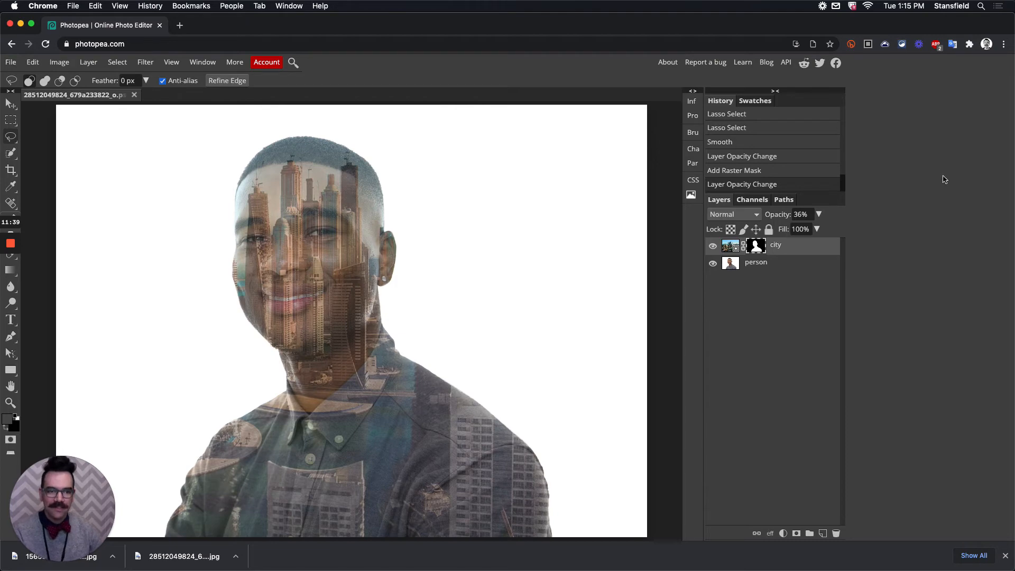
drag(774, 214, 854, 215)
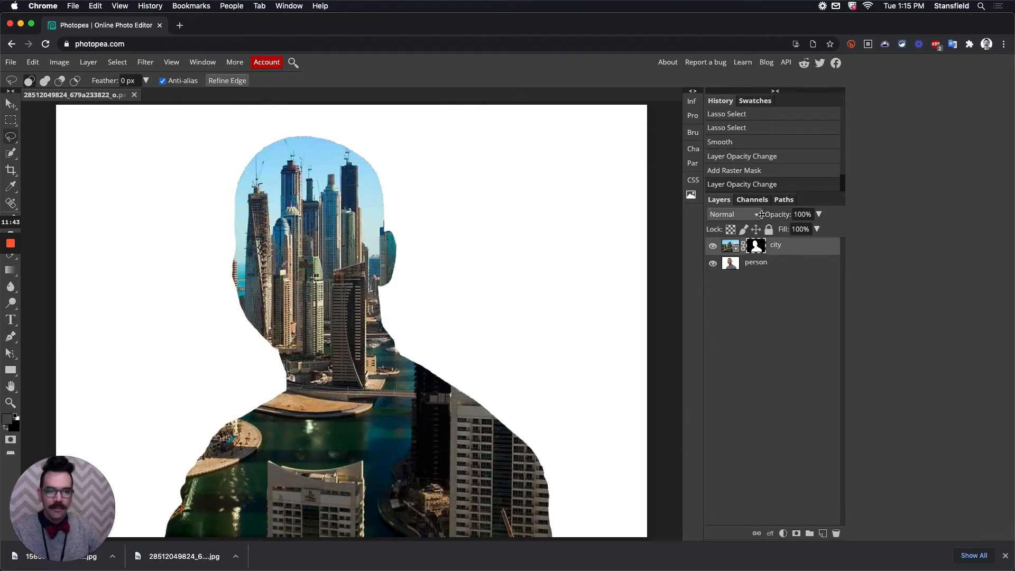
Set the blend mode of the masked city layer to Soft Light
click(735, 214)
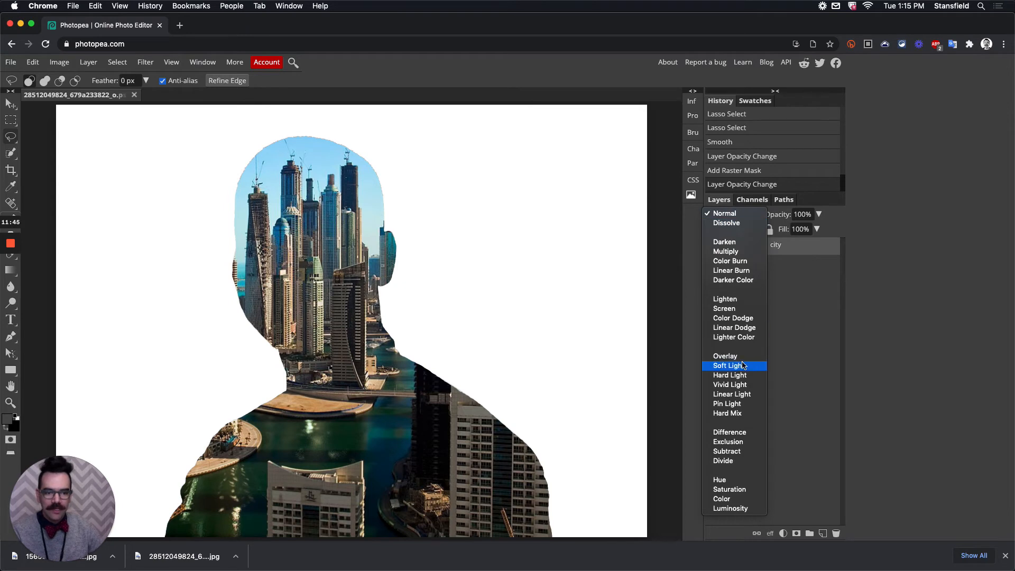
click(809, 349)
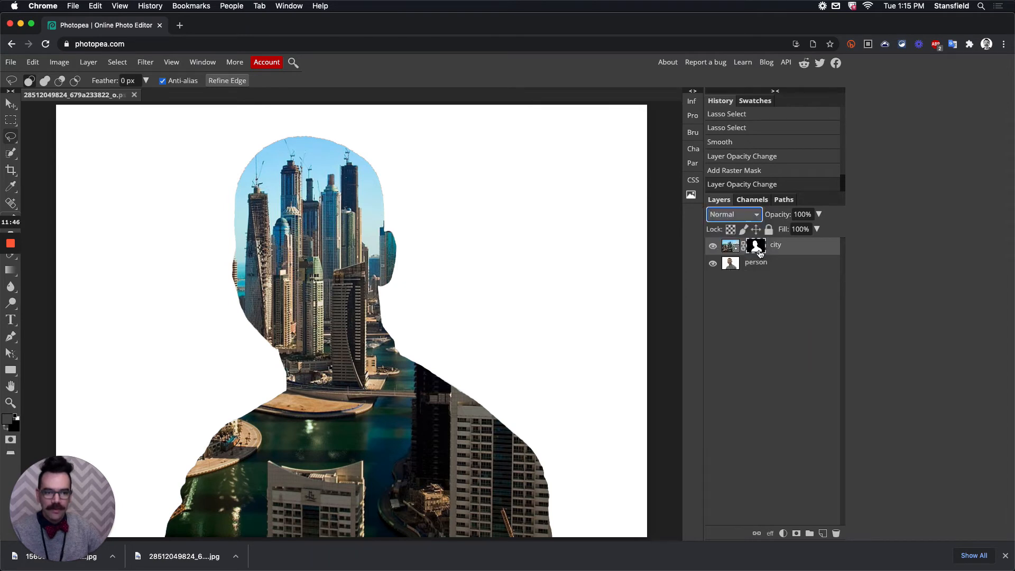
click(748, 218)
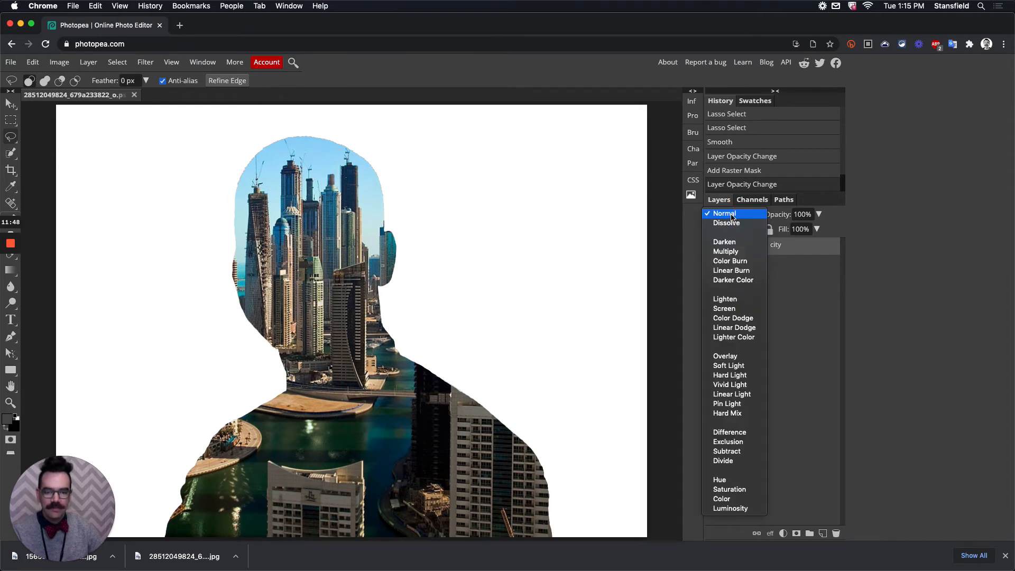
click(746, 367)
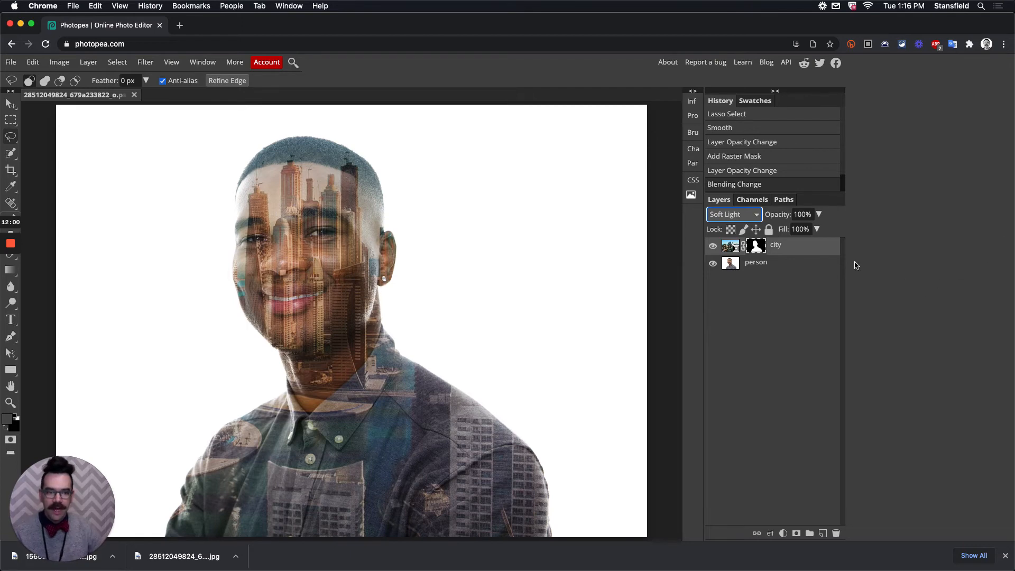
Try the Difference, Exclusion, Saturation, Color and Luminosity blend modes on the city layer, and return it to Soft Light at 100% opacity
click(749, 213)
click(746, 279)
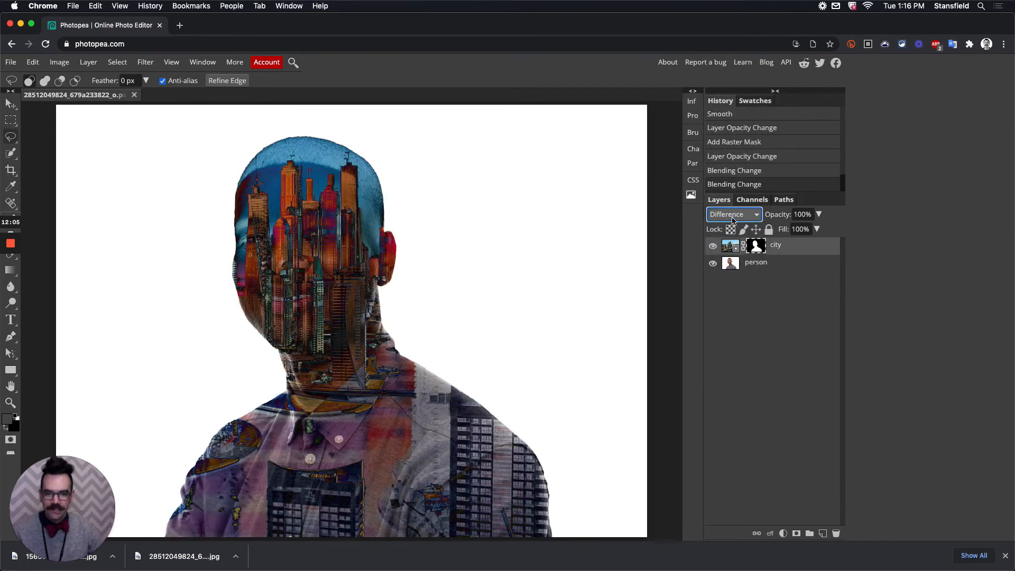
click(749, 215)
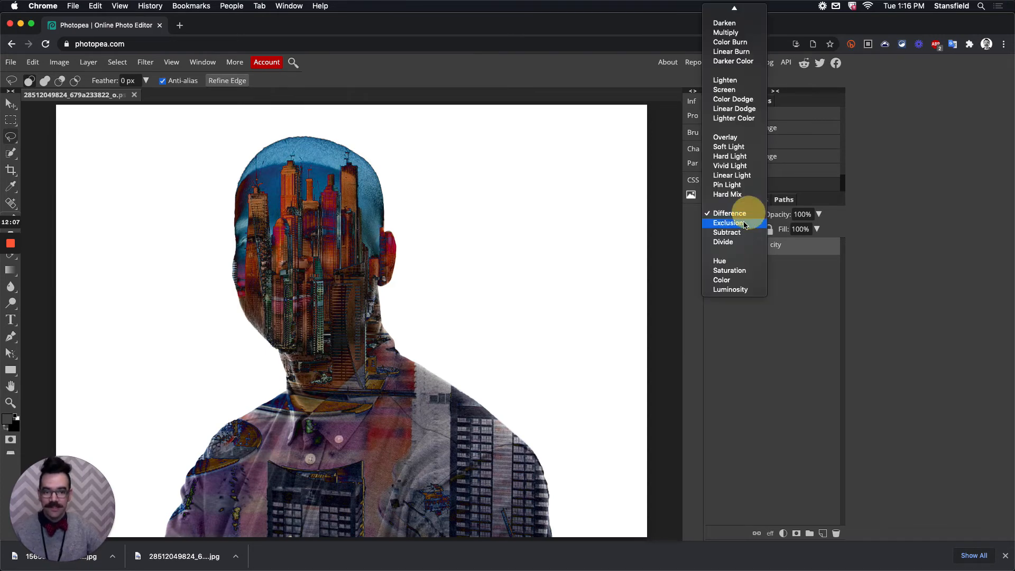
click(746, 223)
click(740, 215)
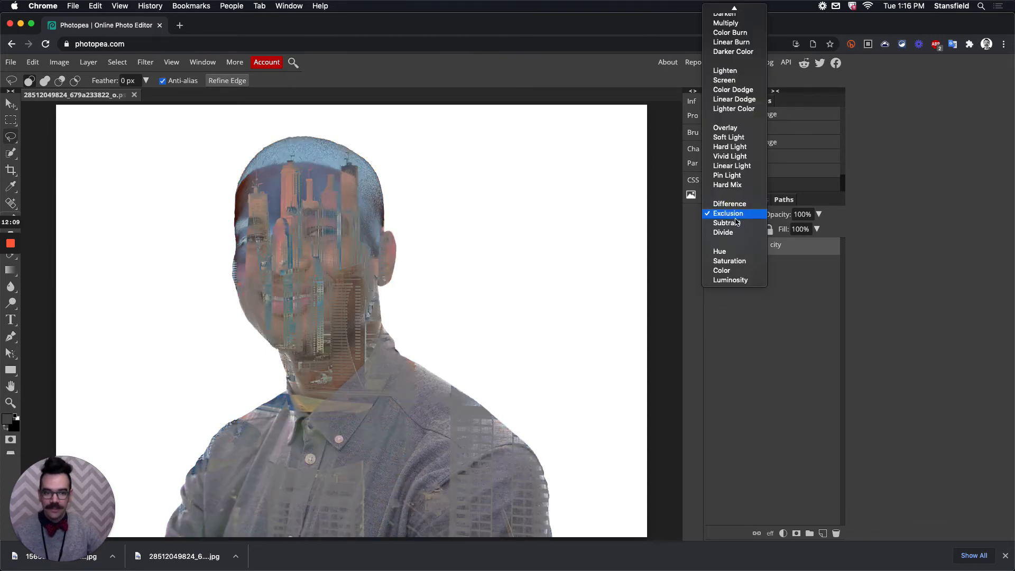
click(736, 260)
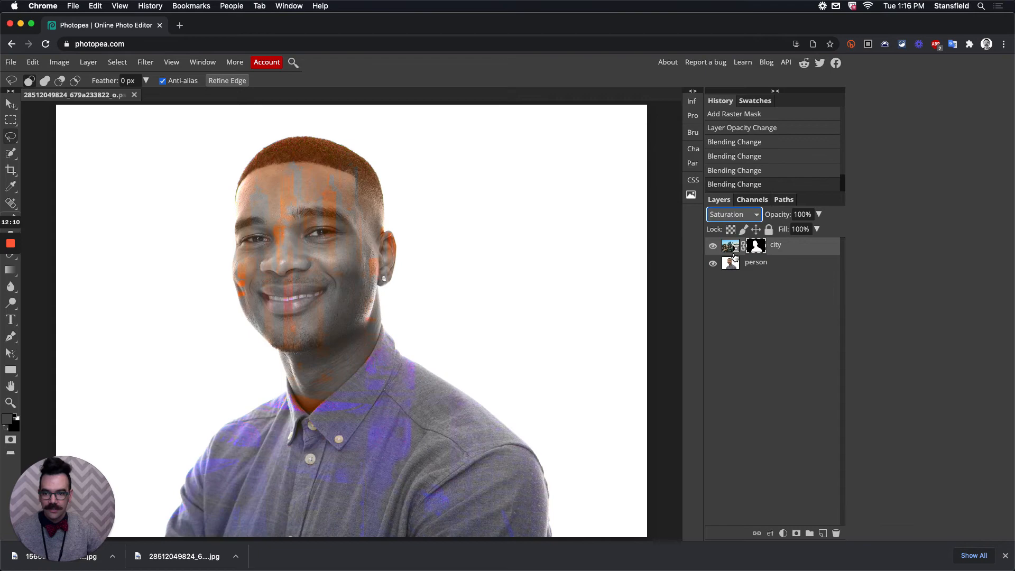
click(737, 214)
click(736, 221)
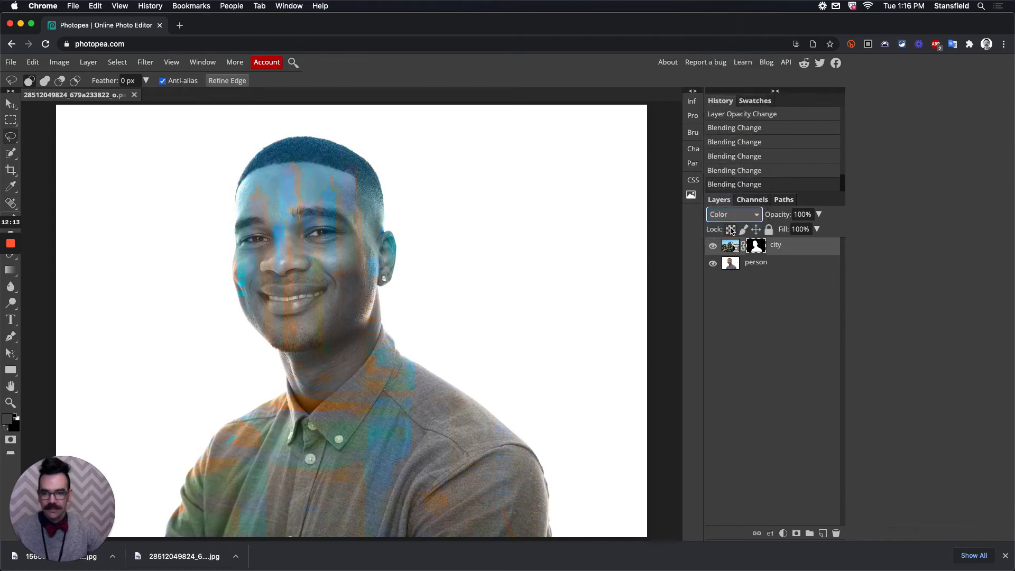
click(736, 214)
click(735, 223)
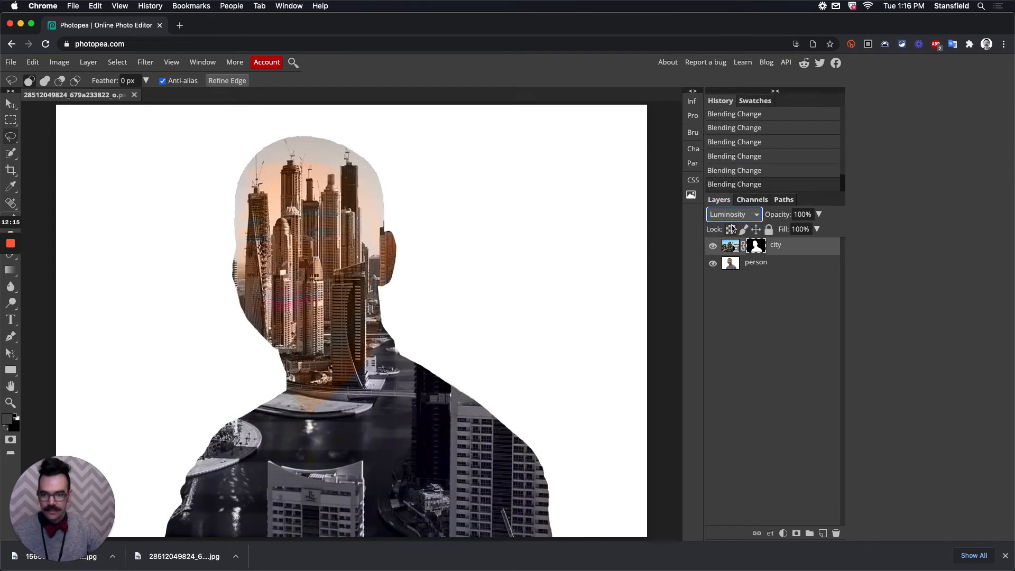
click(737, 215)
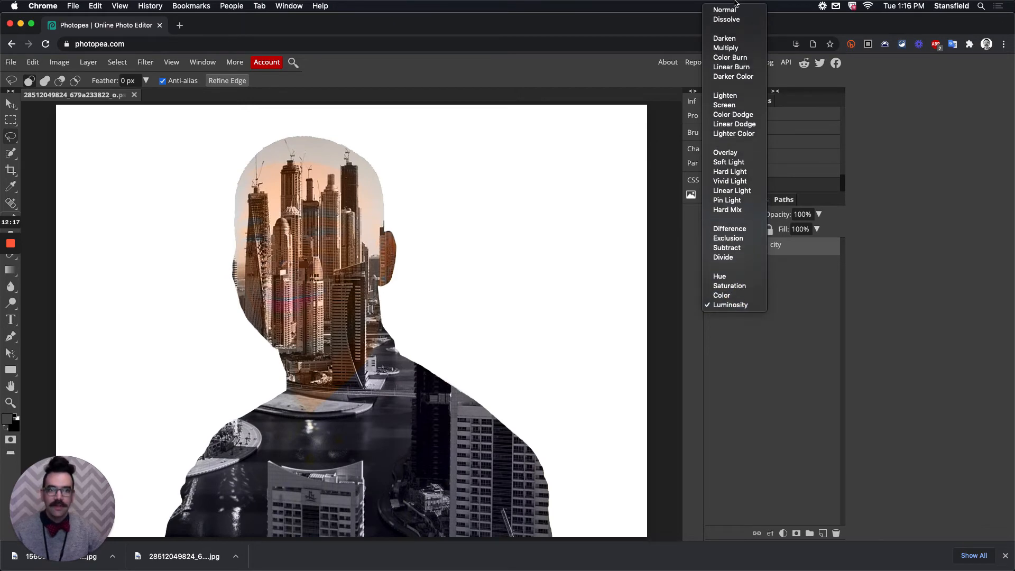
click(733, 163)
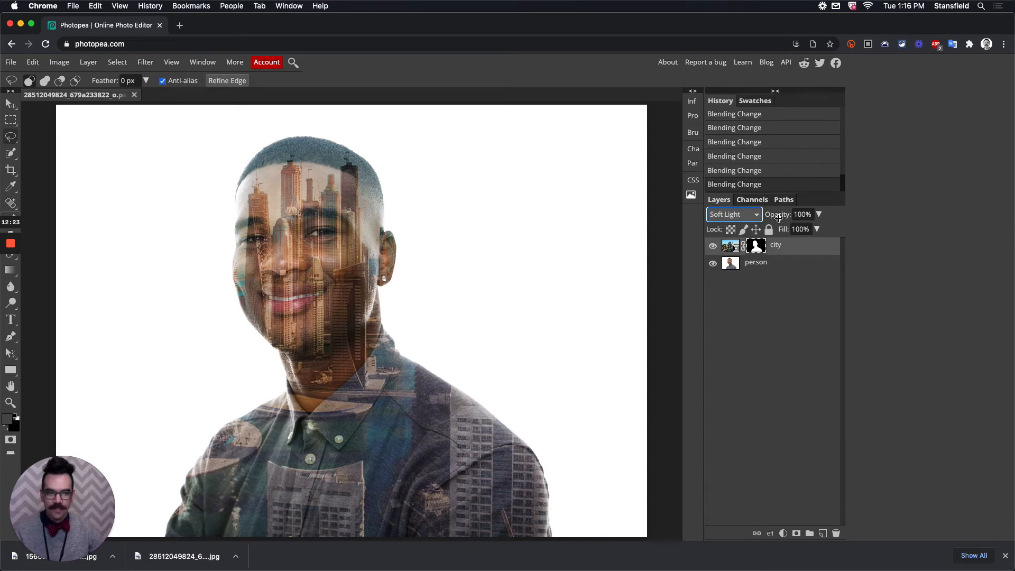
drag(775, 214, 809, 217)
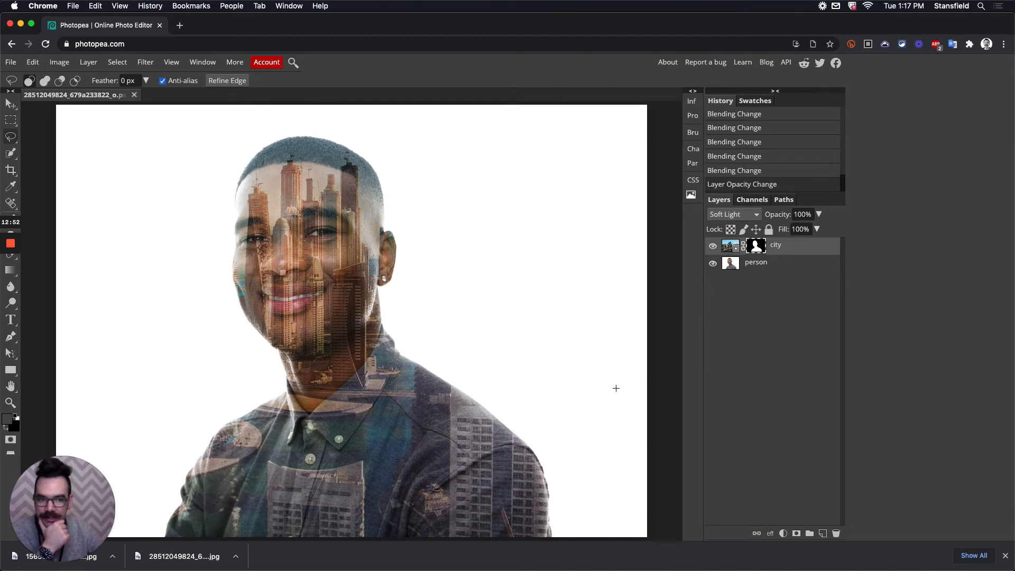
Load the city layer's mask as a selection and invert the selection
super+click(758, 248)
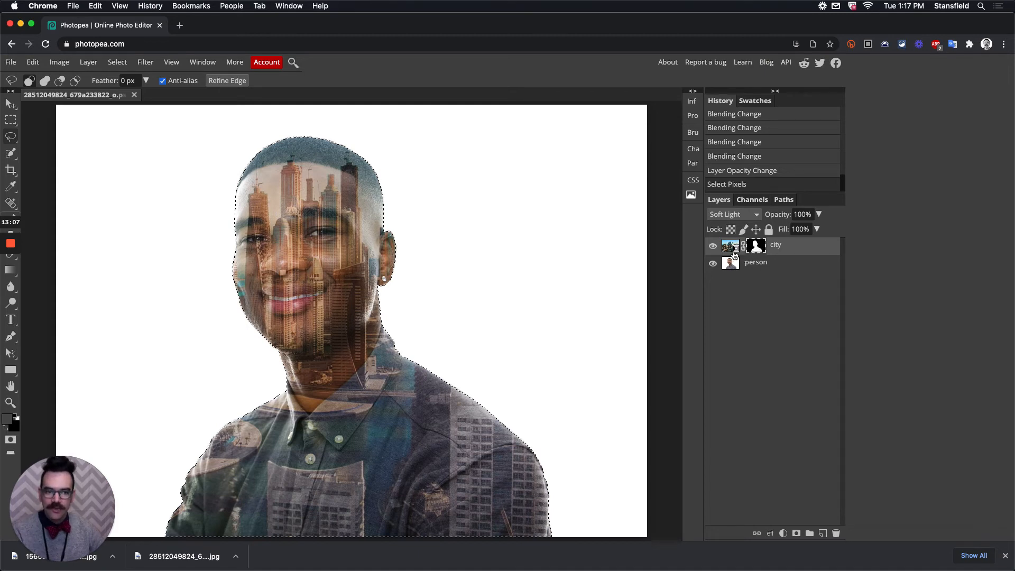
click(118, 63)
click(130, 111)
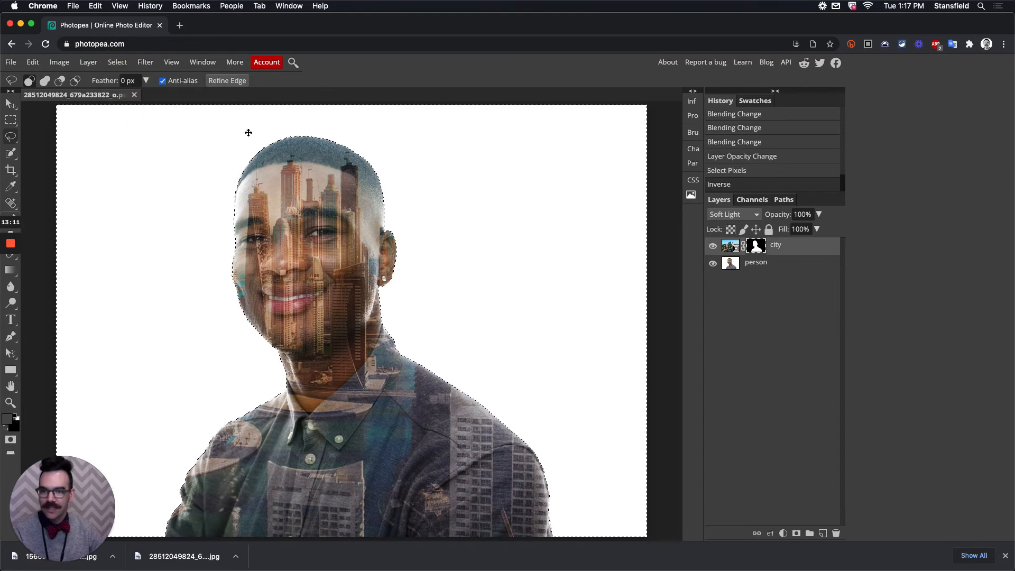
Duplicate the city layer together with its mask, target the copy's mask, and clear the selection
click(731, 247)
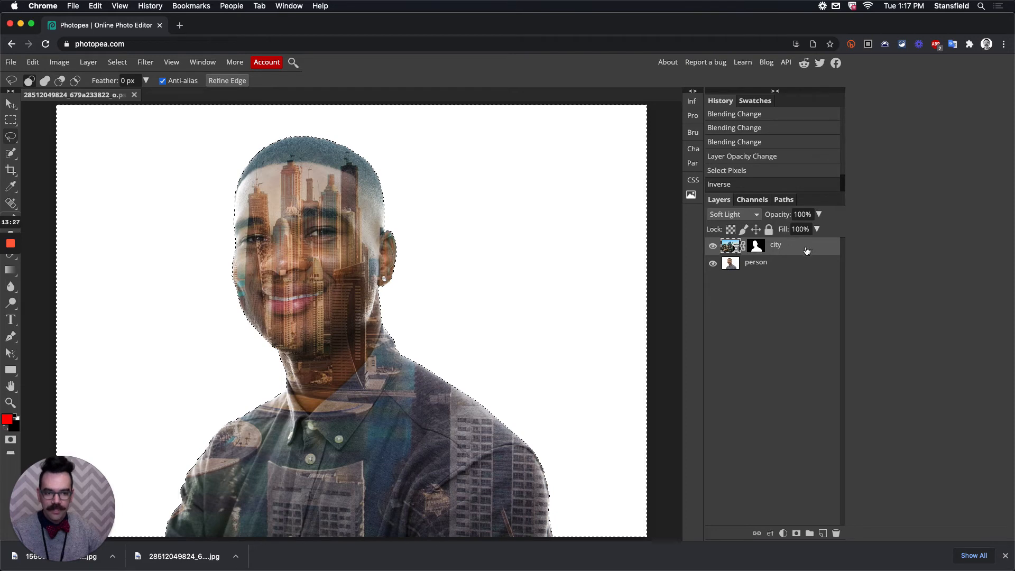
drag(806, 250, 827, 535)
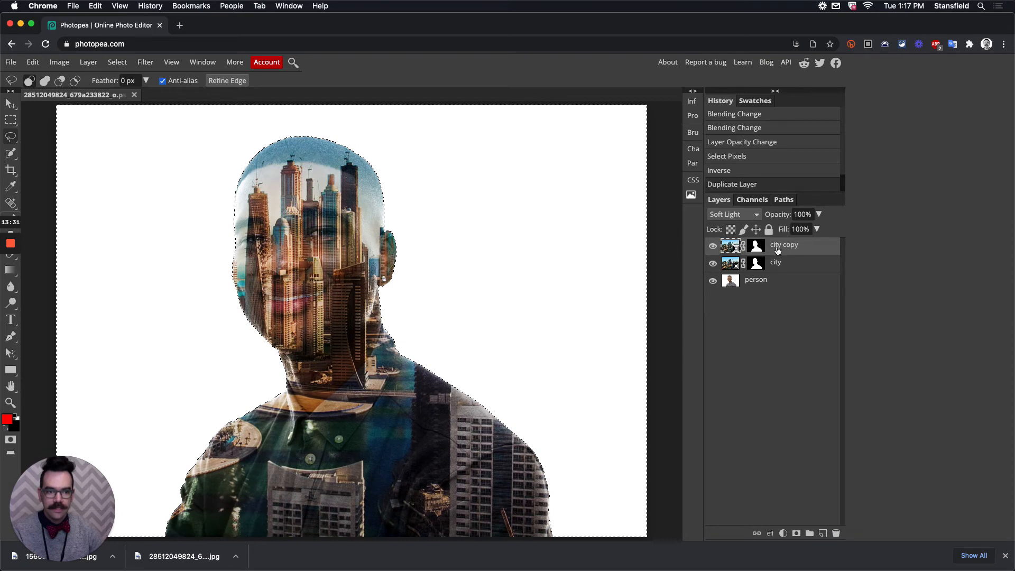
click(753, 247)
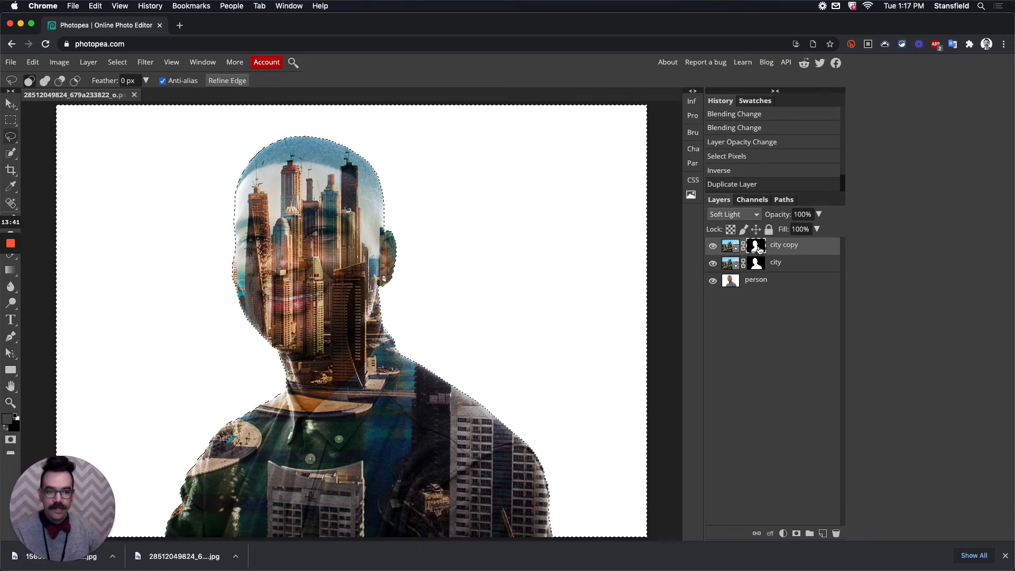
drag(759, 248, 765, 253)
click(759, 247)
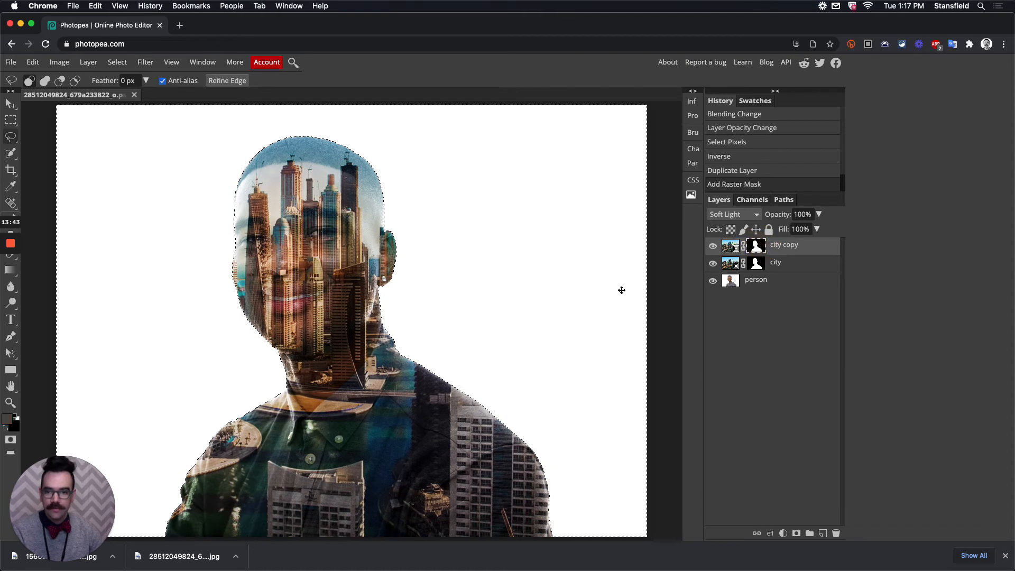
click(117, 62)
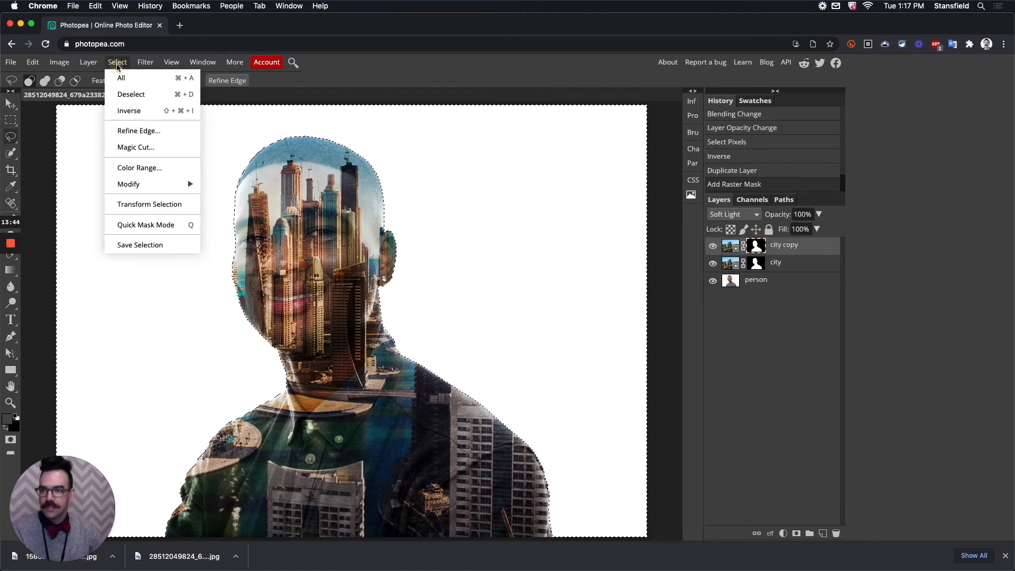
click(129, 95)
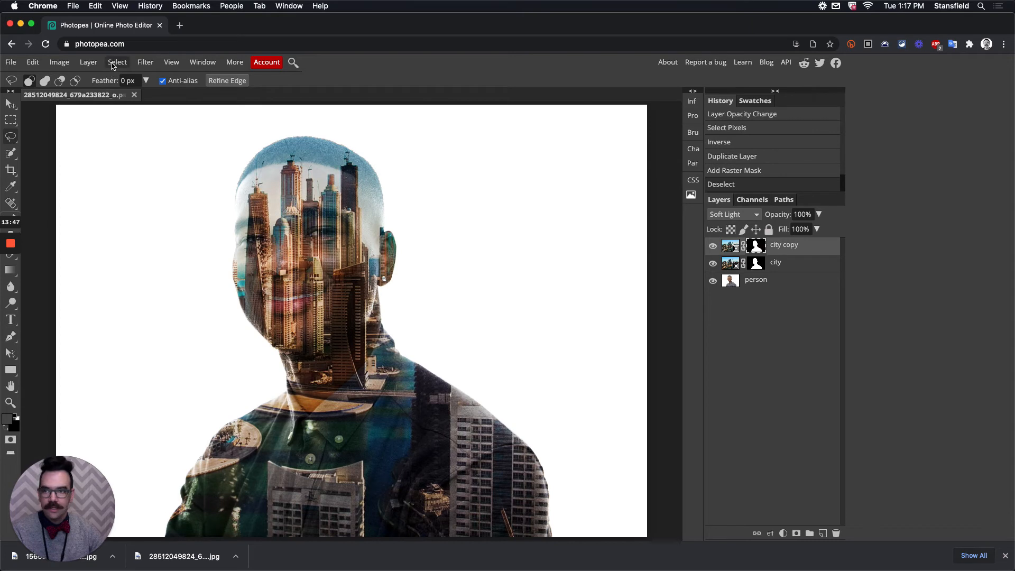
Look up the "invert" command and invert the layer mask of the city copy
click(34, 64)
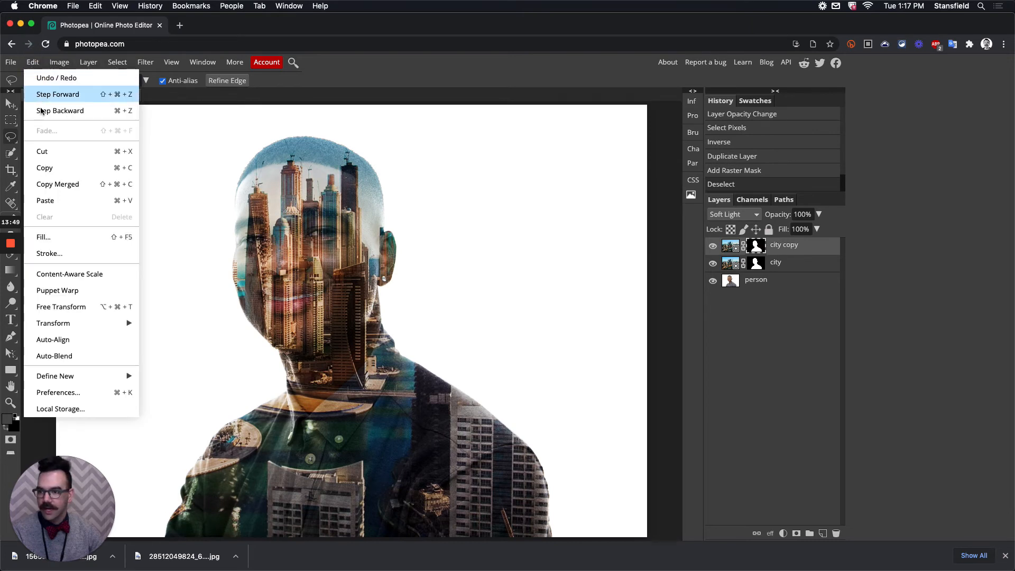
mouse_move(62, 62)
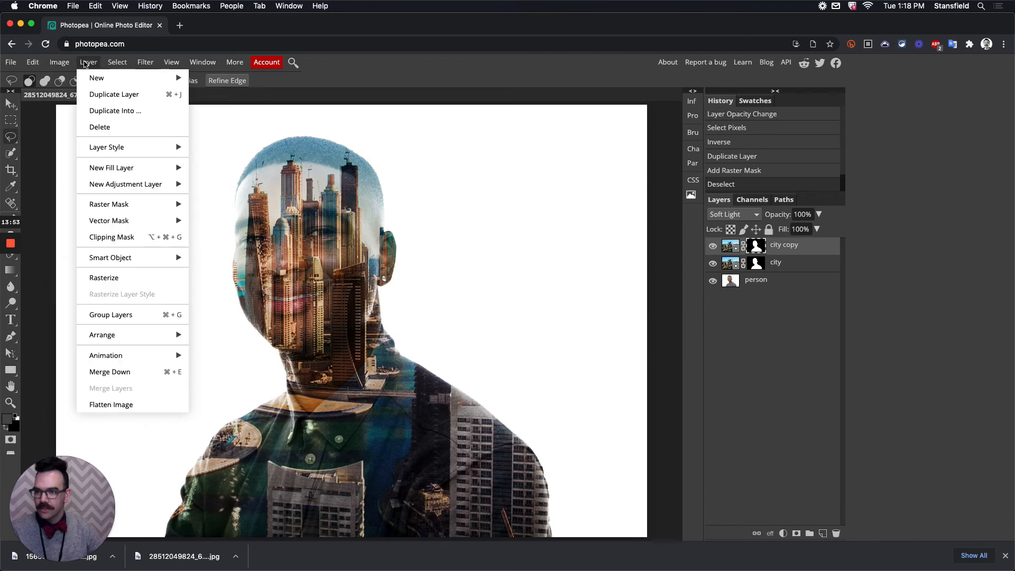
mouse_move(152, 64)
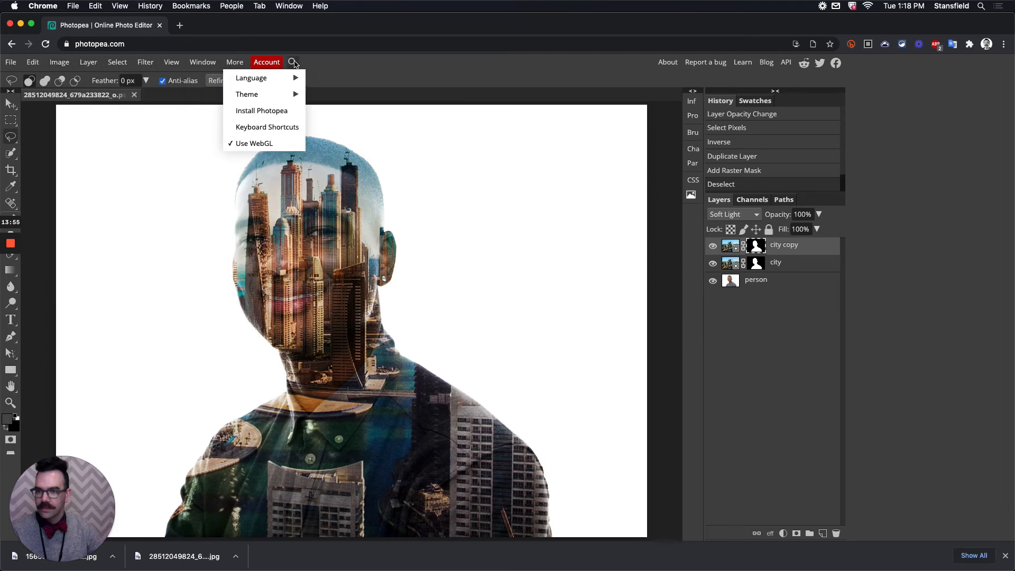
click(293, 63)
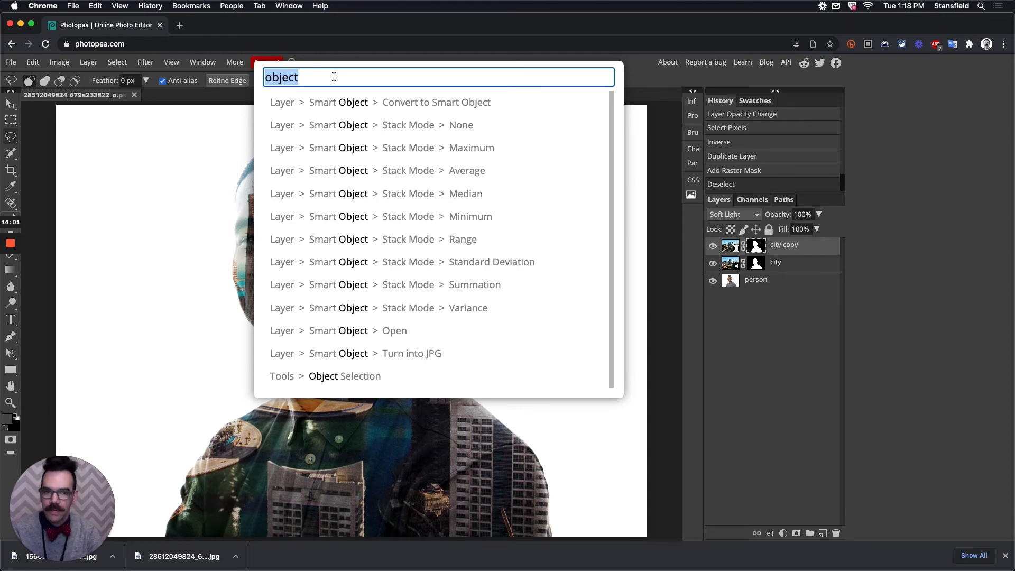
text(invert)
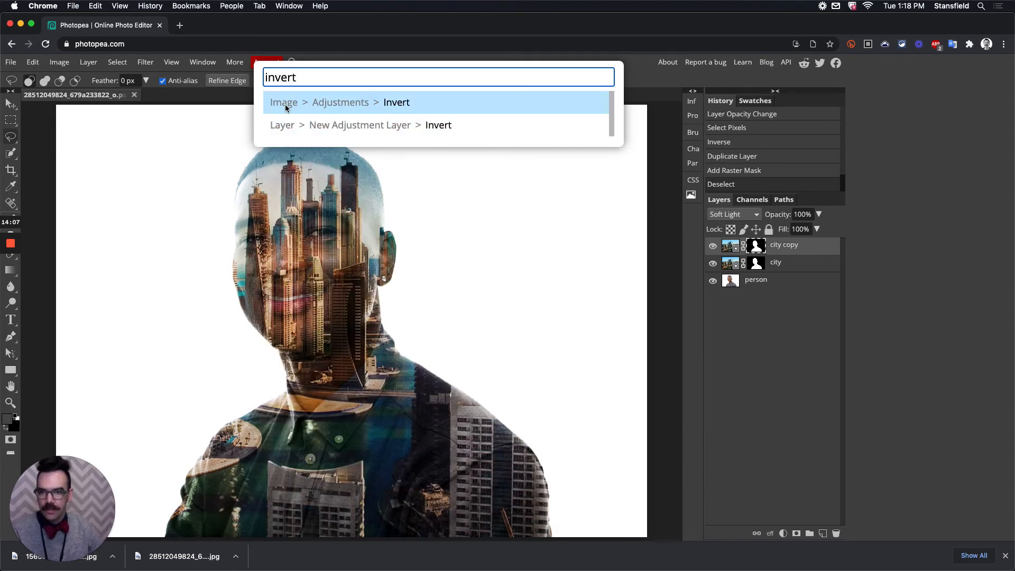
click(385, 106)
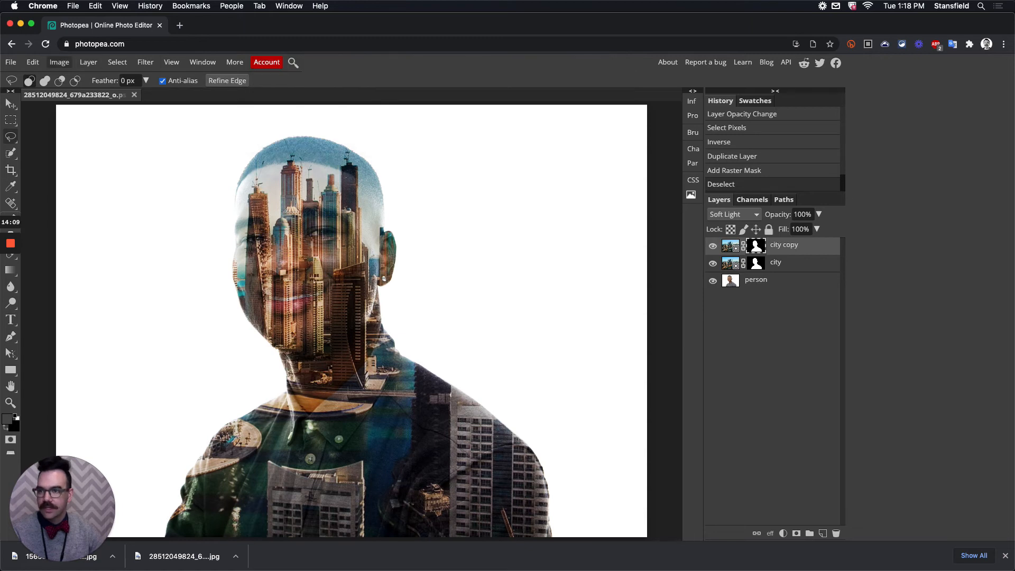
click(59, 62)
mouse_move(95, 78)
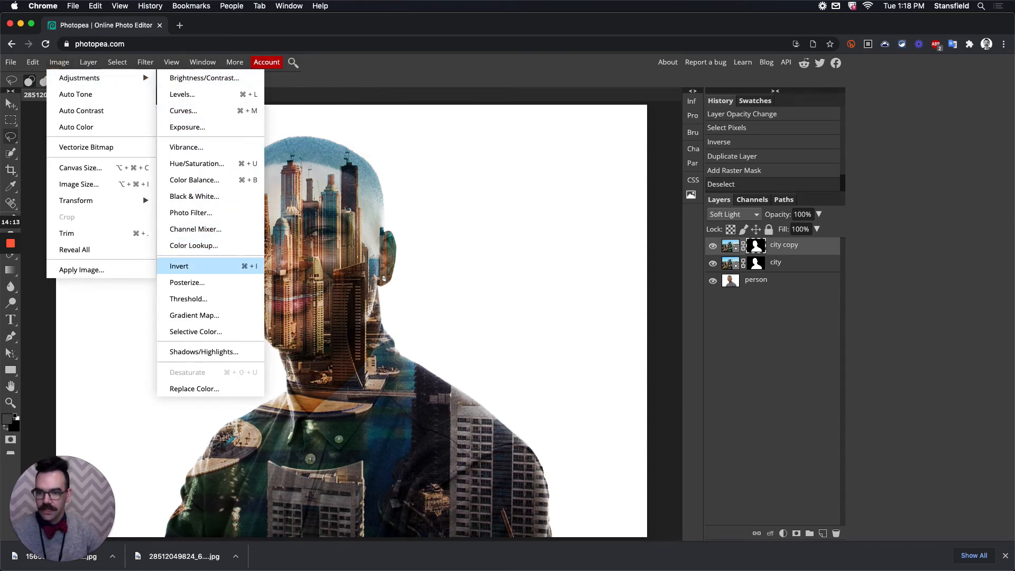
click(178, 266)
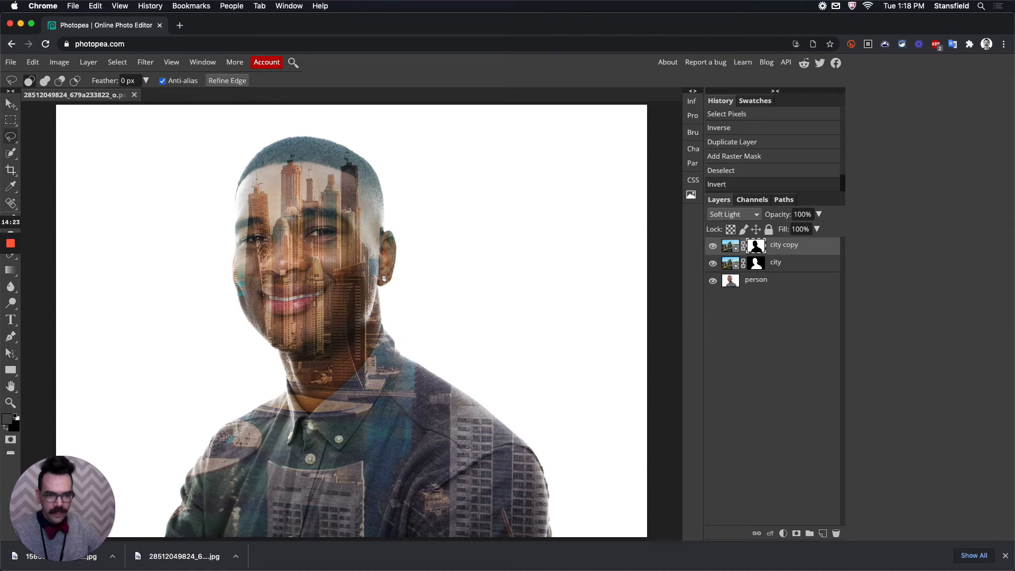
Set the blend mode of the city copy layer to Normal
mouse_move(726, 243)
mouse_down()
mouse_move(728, 259)
mouse_move(729, 245)
mouse_up()
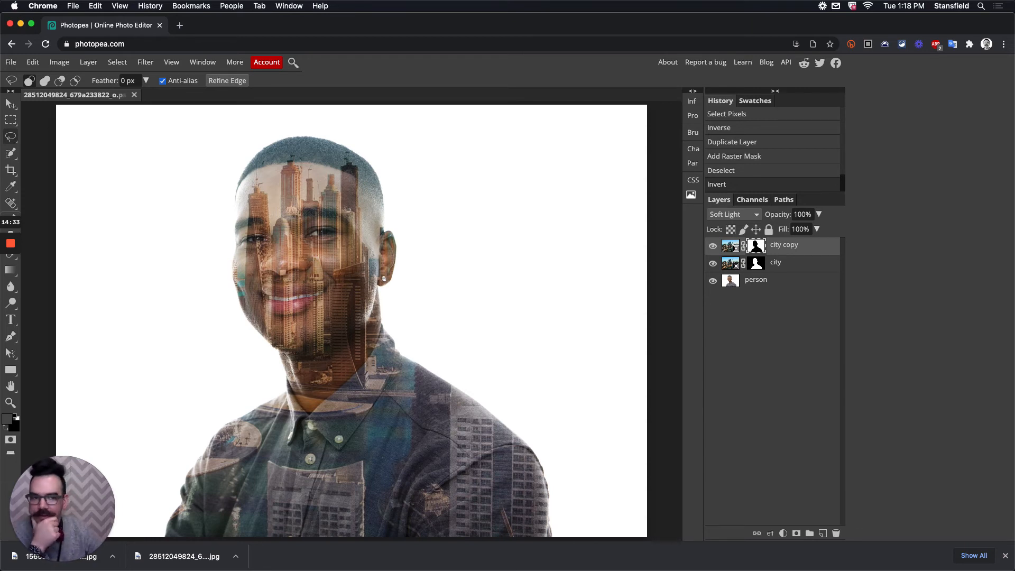
mouse_move(10, 245)
click(10, 287)
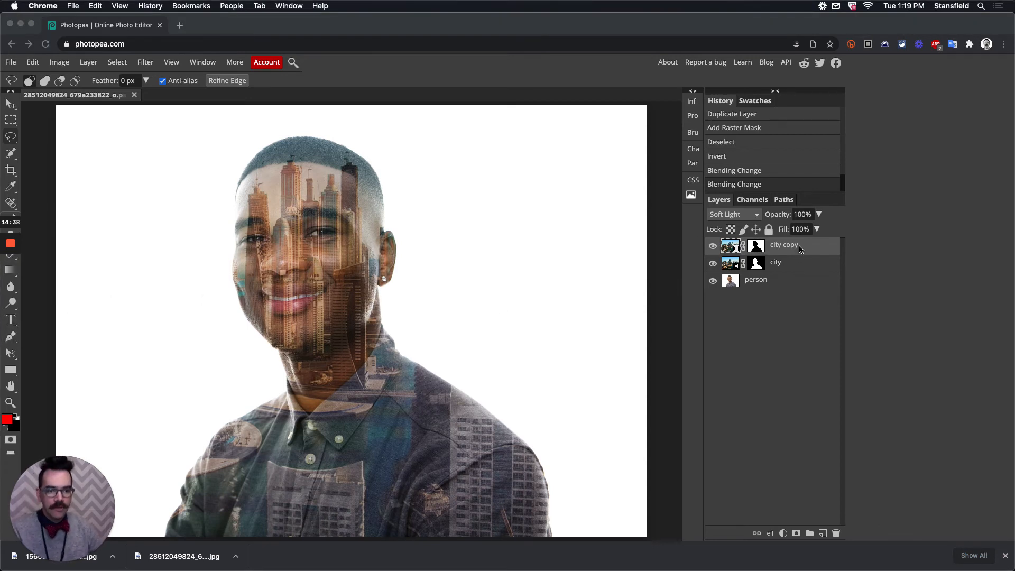
click(746, 219)
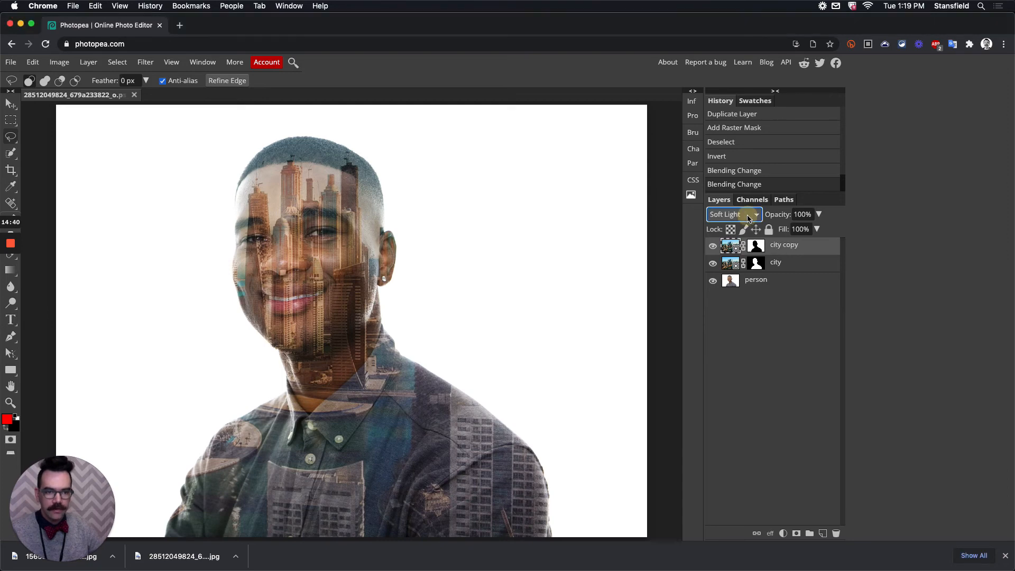
click(747, 220)
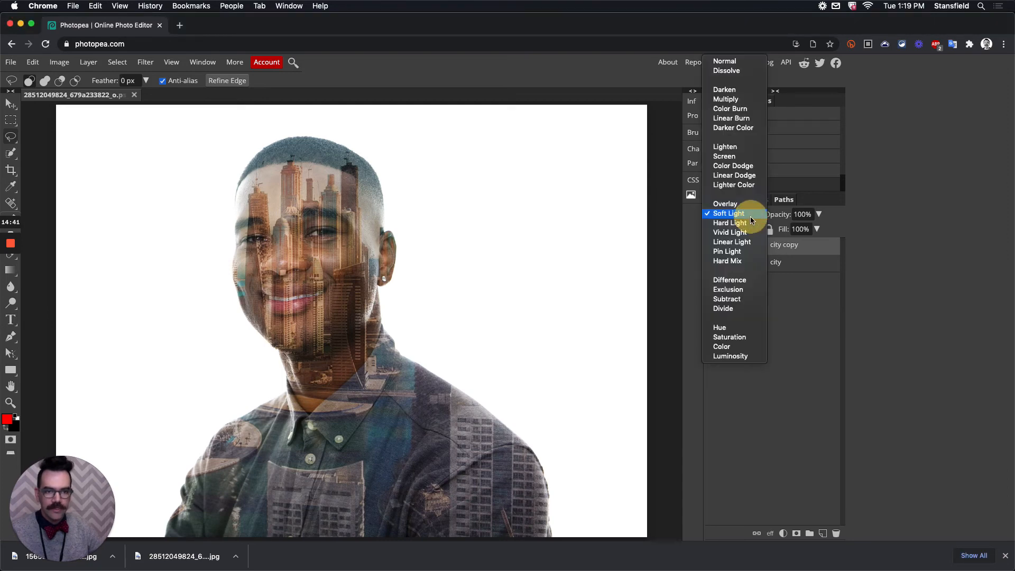
click(736, 62)
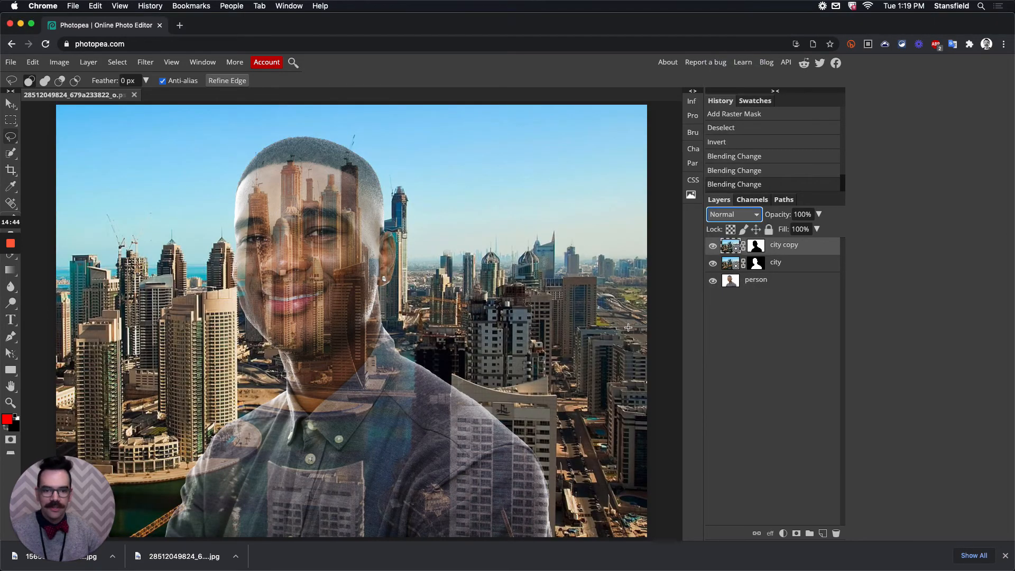
Apply a Gaussian Blur with a 44 px radius to the image of the city copy layer, comparing weaker and stronger blurs first
click(730, 245)
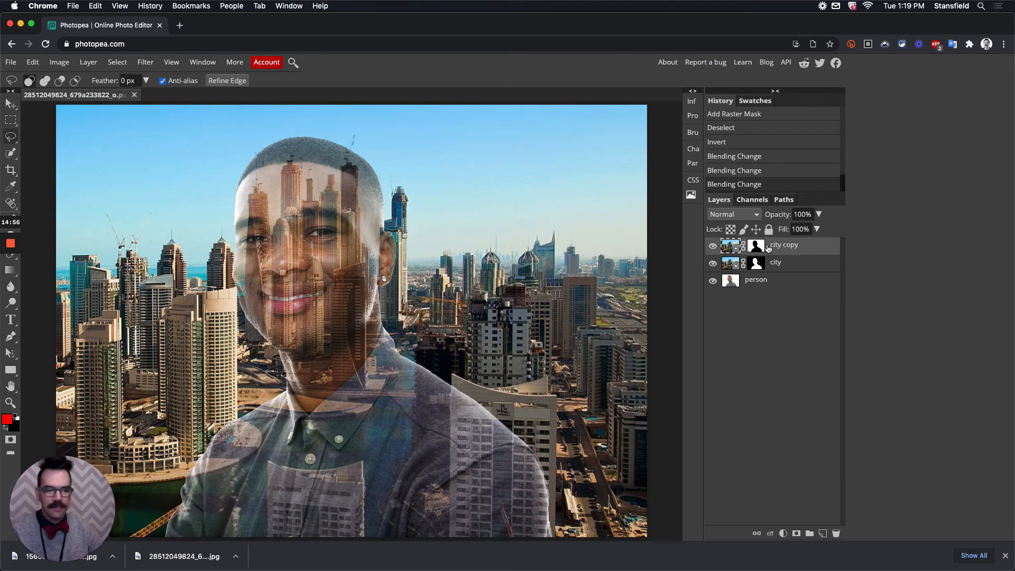
click(732, 247)
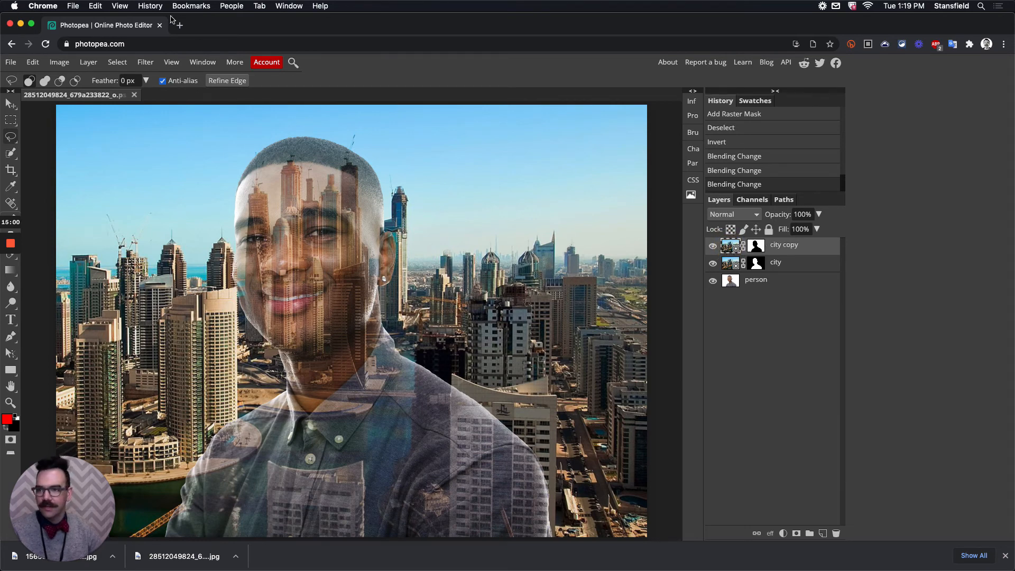
click(88, 62)
mouse_move(150, 64)
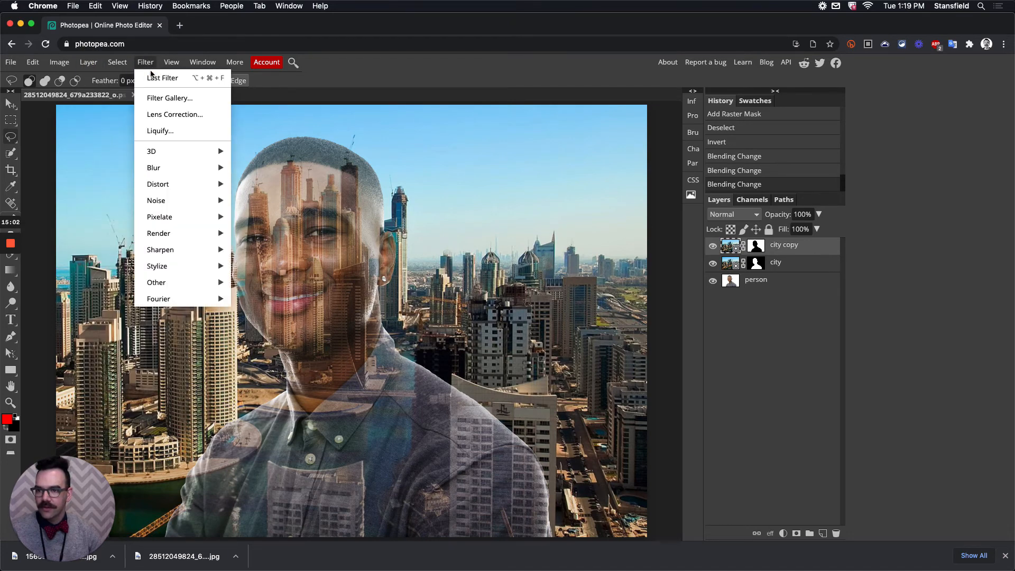
mouse_move(193, 168)
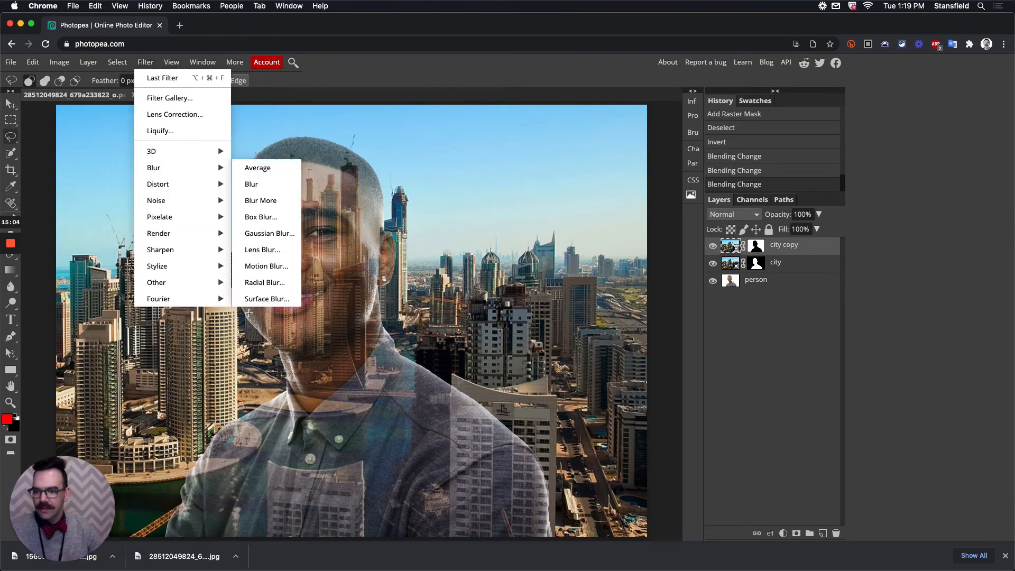
click(275, 233)
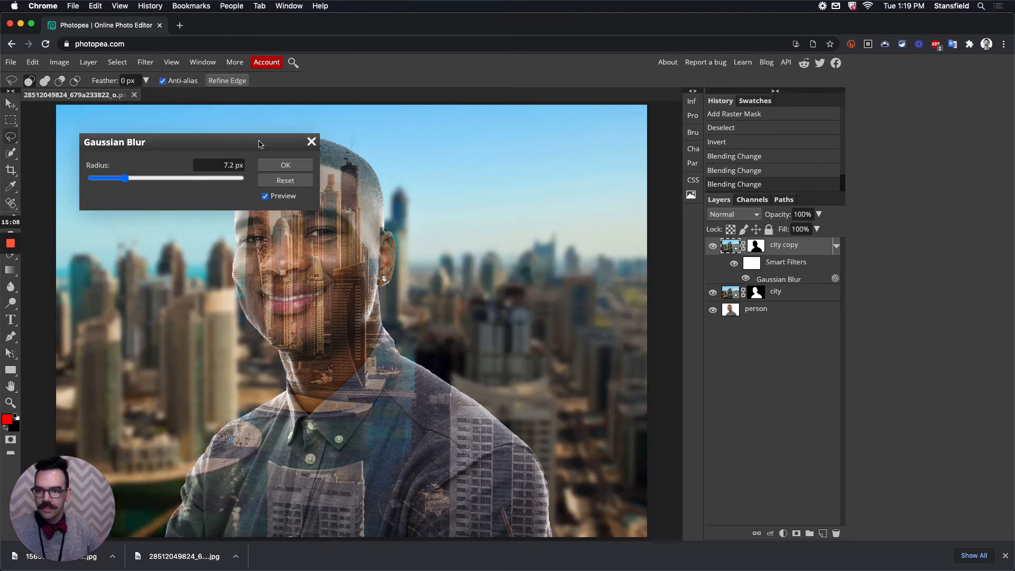
drag(259, 144, 843, 241)
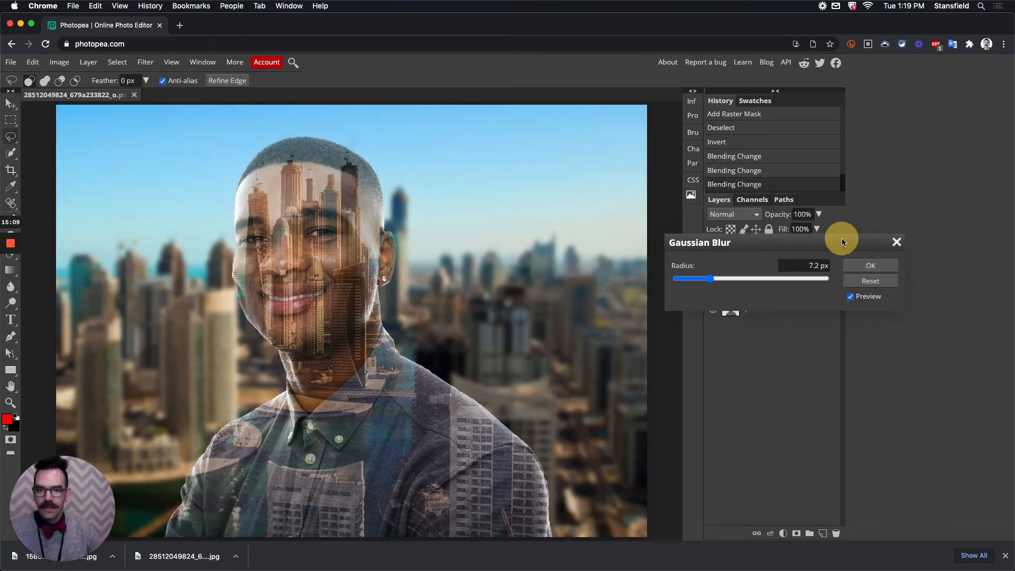
click(754, 277)
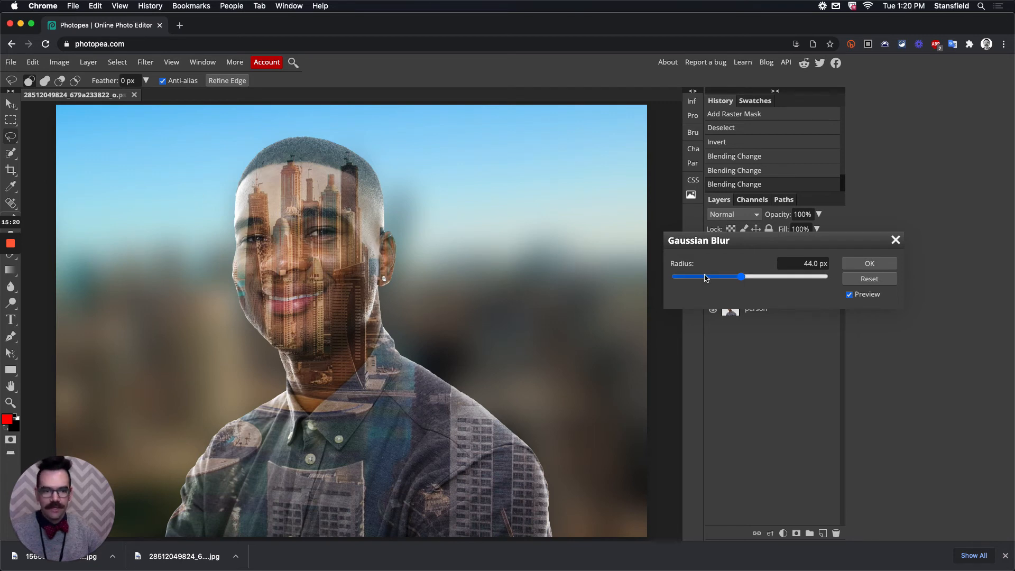
drag(710, 281, 708, 280)
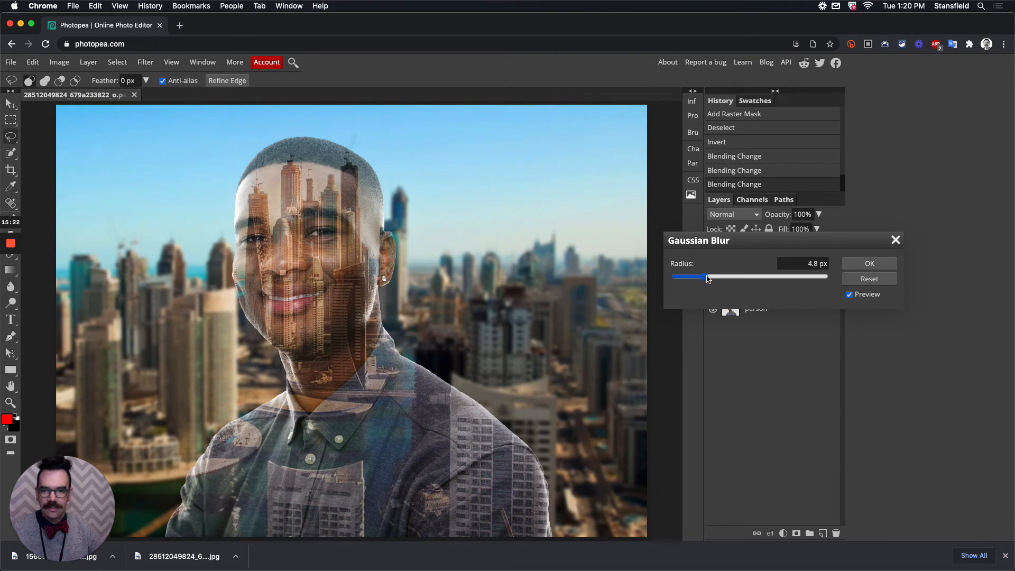
click(798, 277)
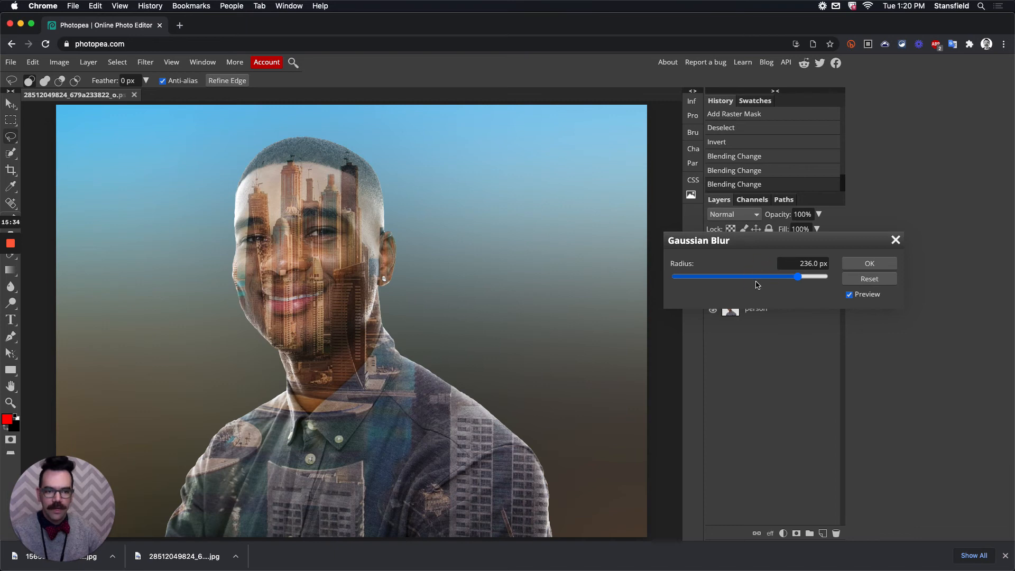
drag(755, 284, 737, 284)
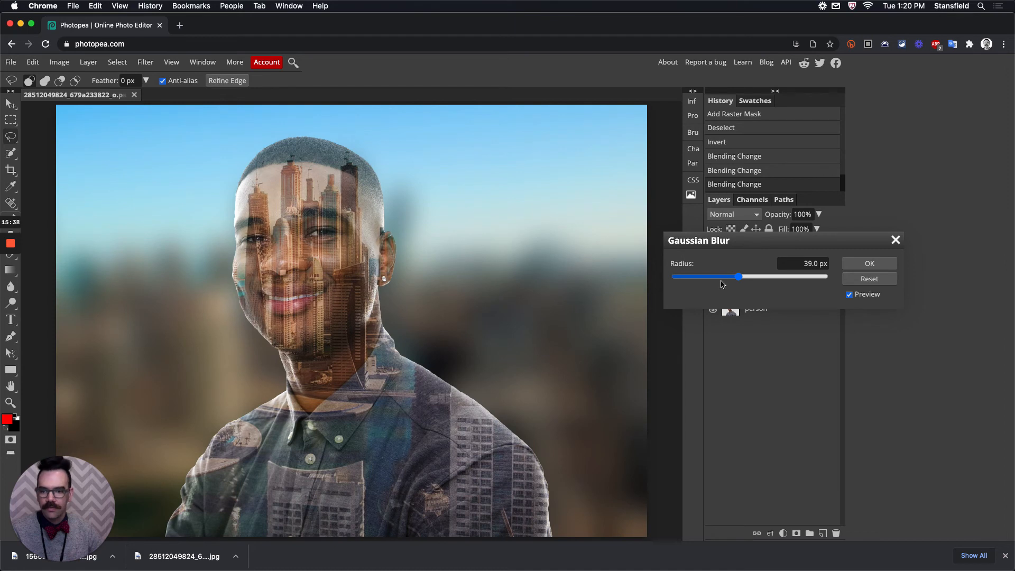
click(720, 284)
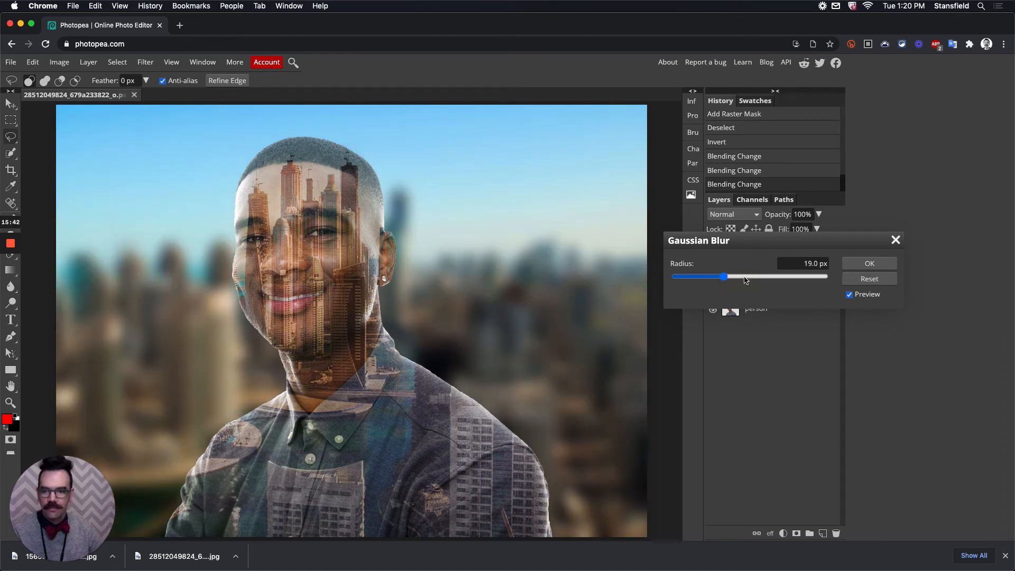
drag(746, 280, 762, 280)
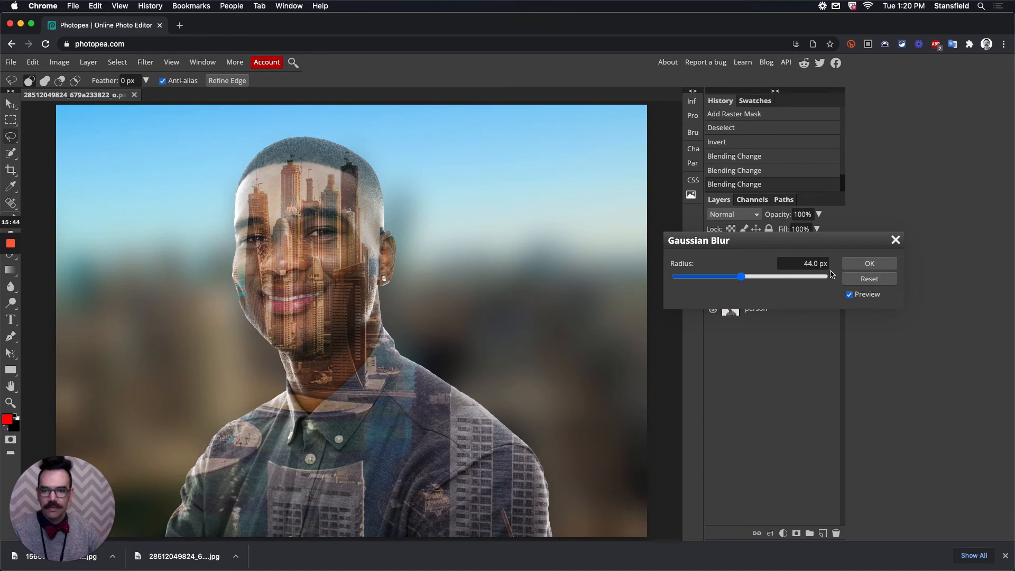
click(870, 267)
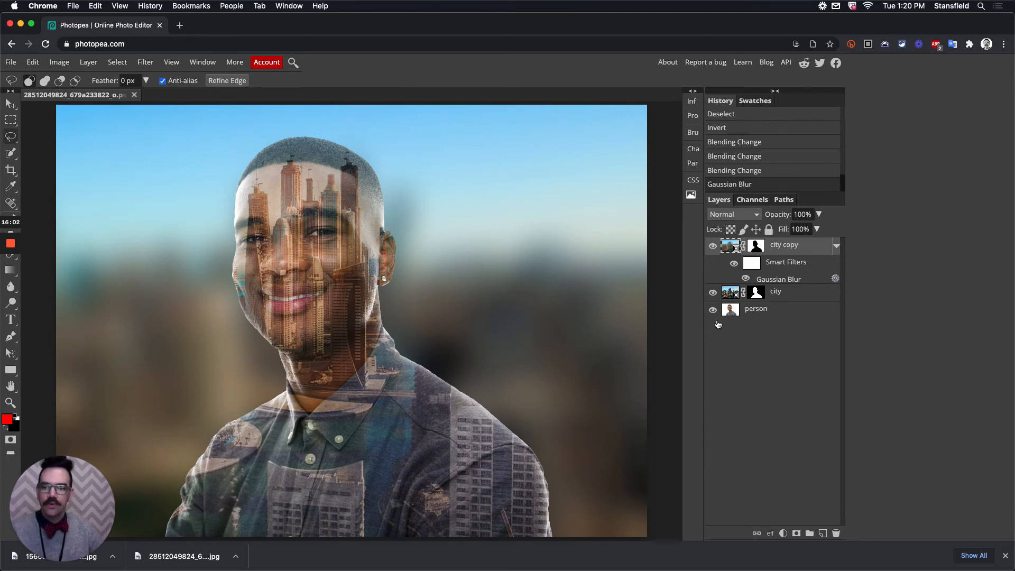
Add a Black & White adjustment layer directly above the person layer, keeping its default values
click(768, 311)
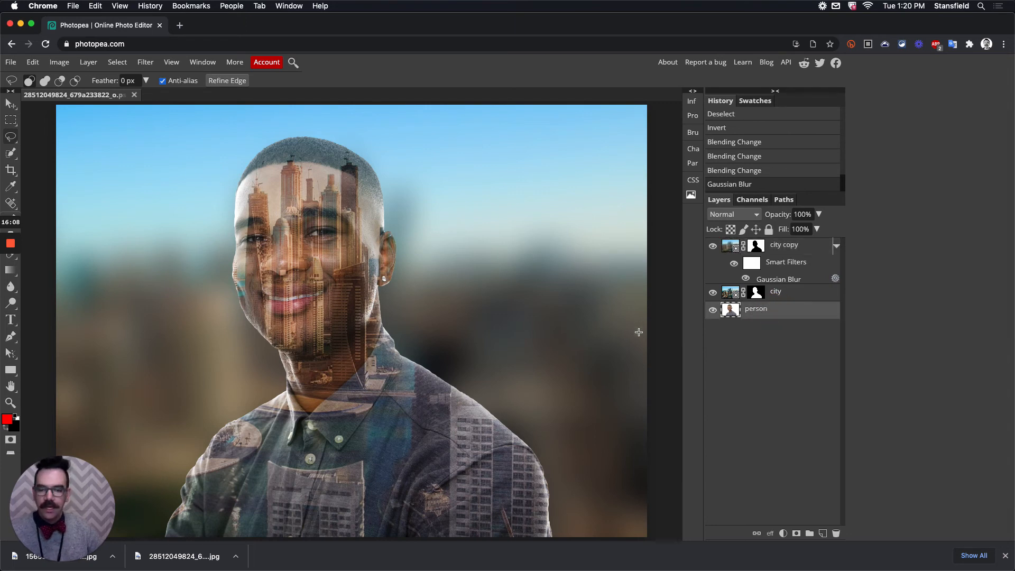
click(783, 534)
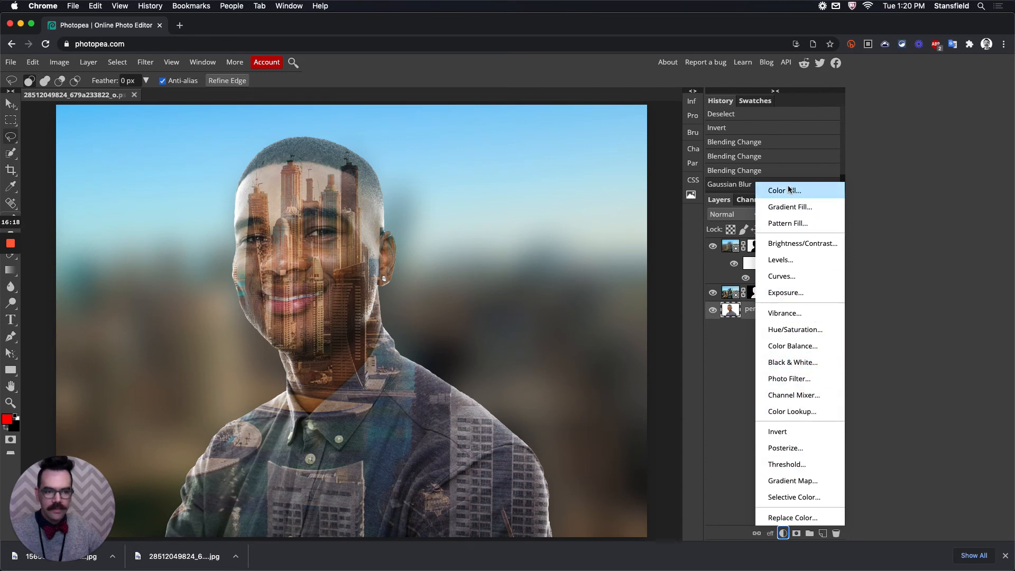
click(793, 362)
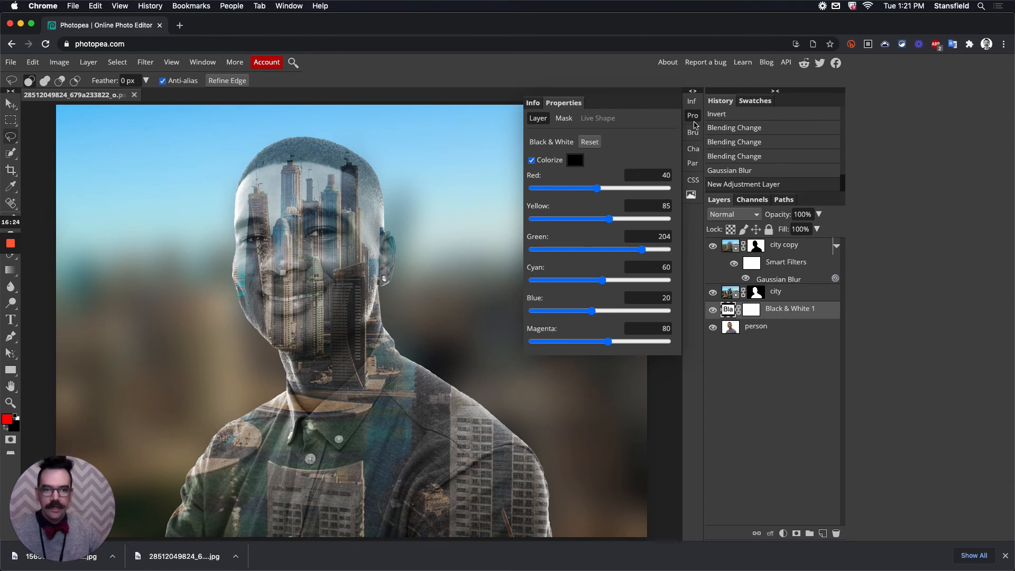
click(693, 117)
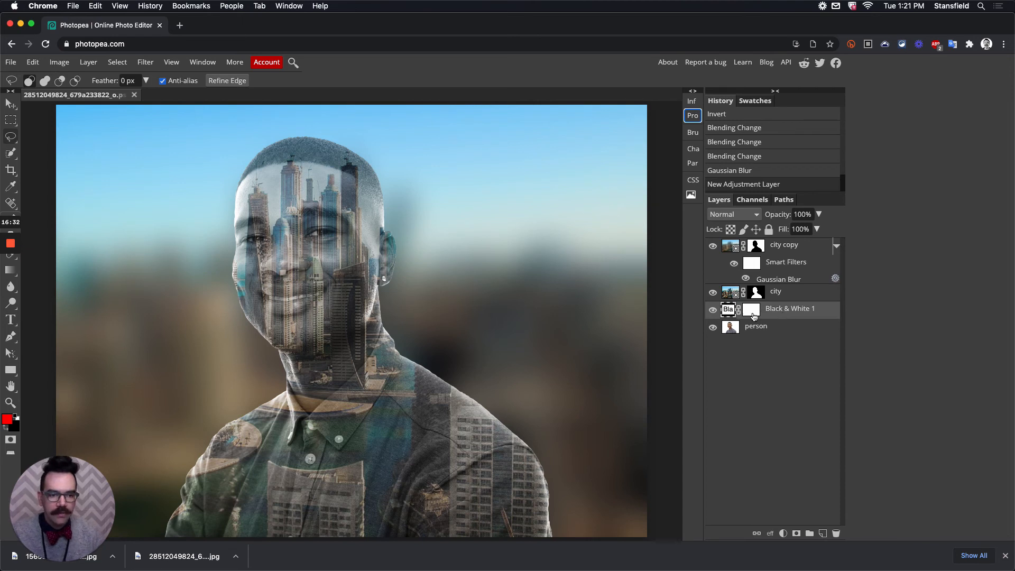
Try the Black & White adjustment above the city layer, then return it to directly above the person layer
drag(785, 315, 784, 291)
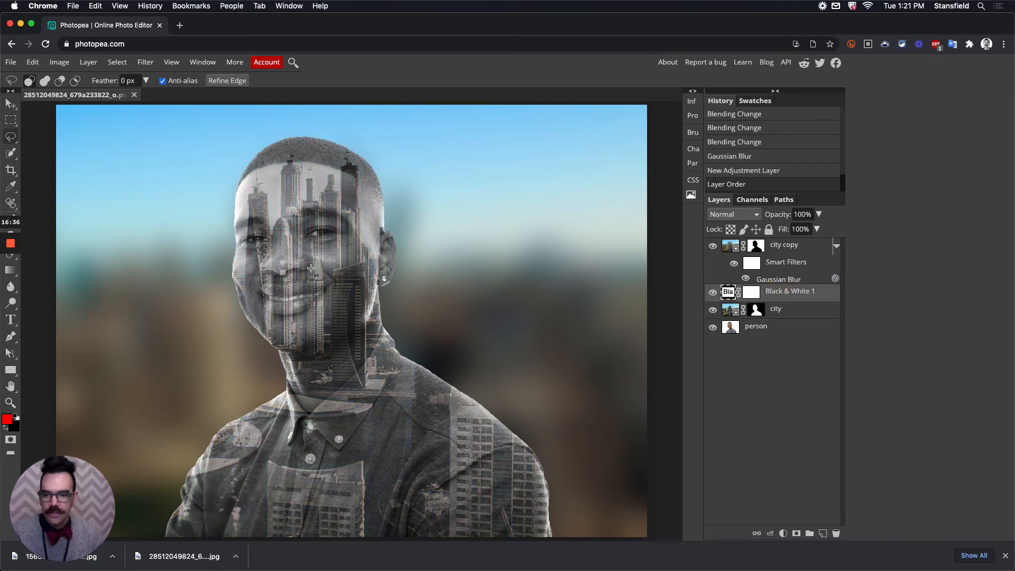
drag(786, 294, 790, 327)
drag(792, 292, 794, 316)
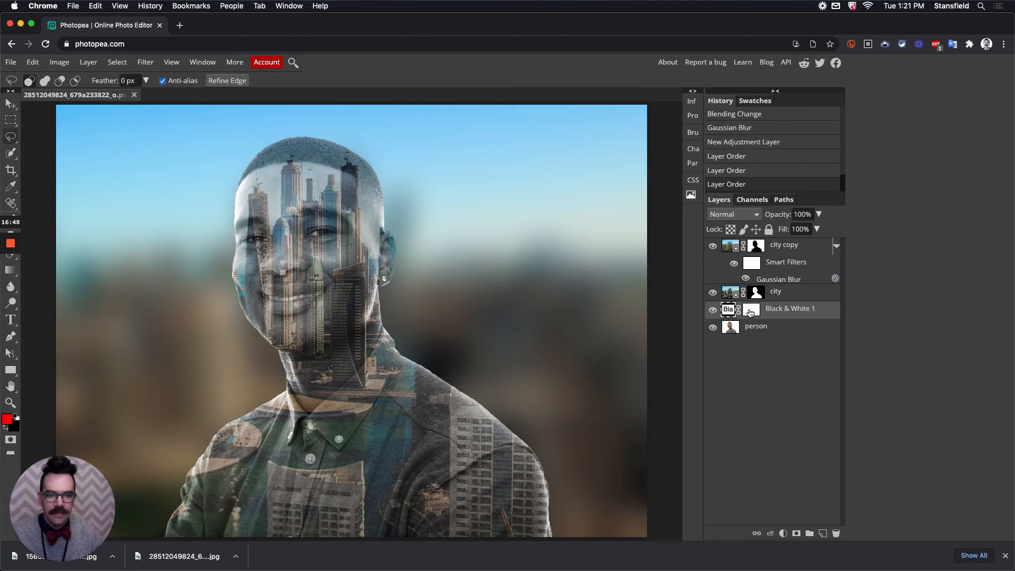
Add a Hue/Saturation adjustment layer directly above the city layer and set its saturation to 28
click(780, 293)
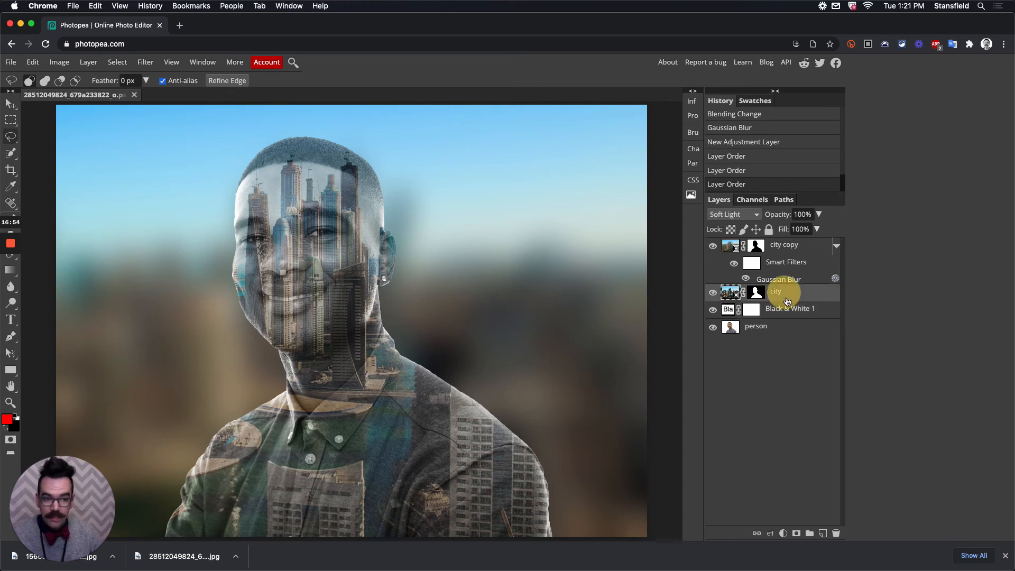
click(783, 533)
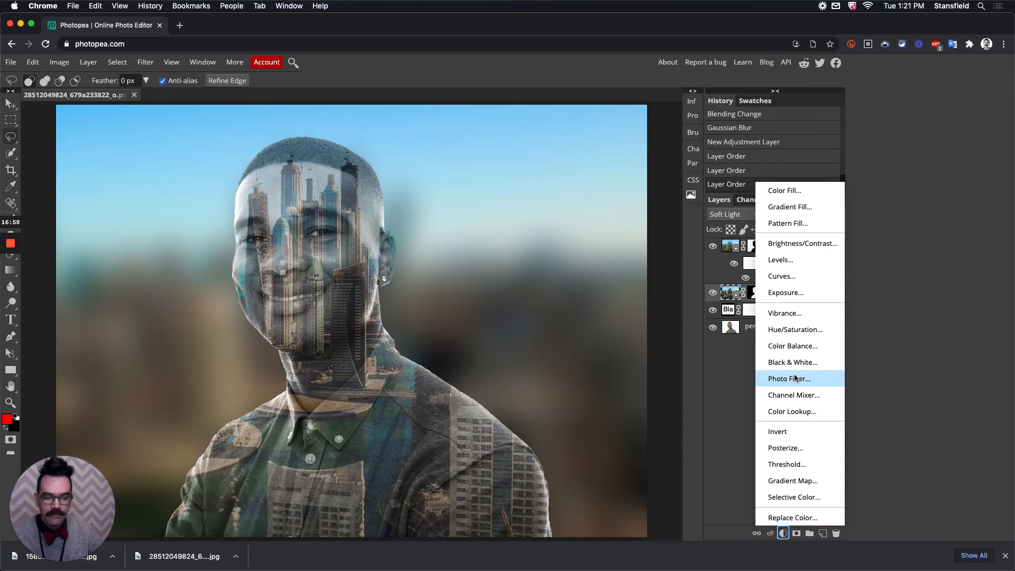
click(798, 330)
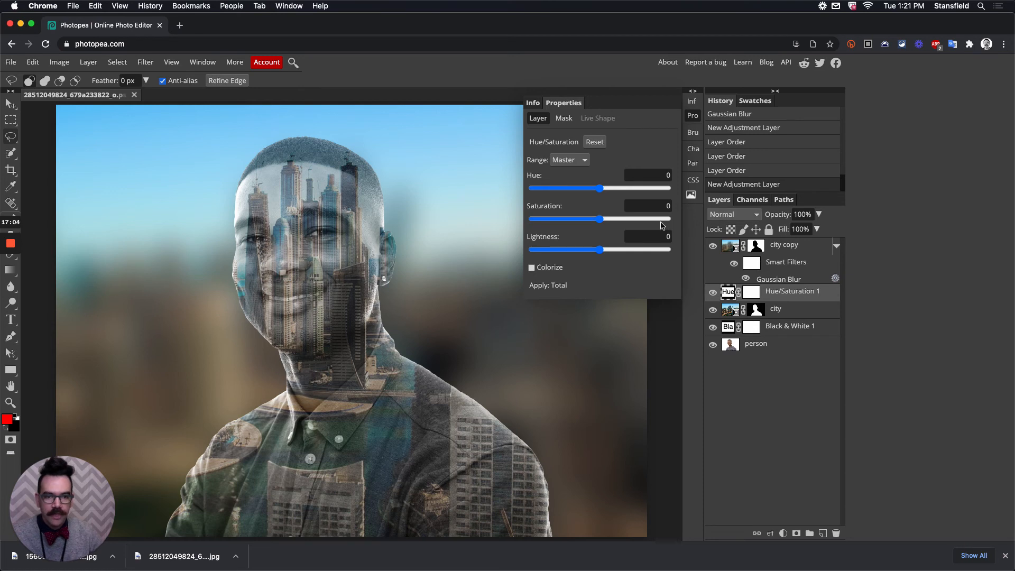
drag(601, 219, 633, 221)
click(609, 220)
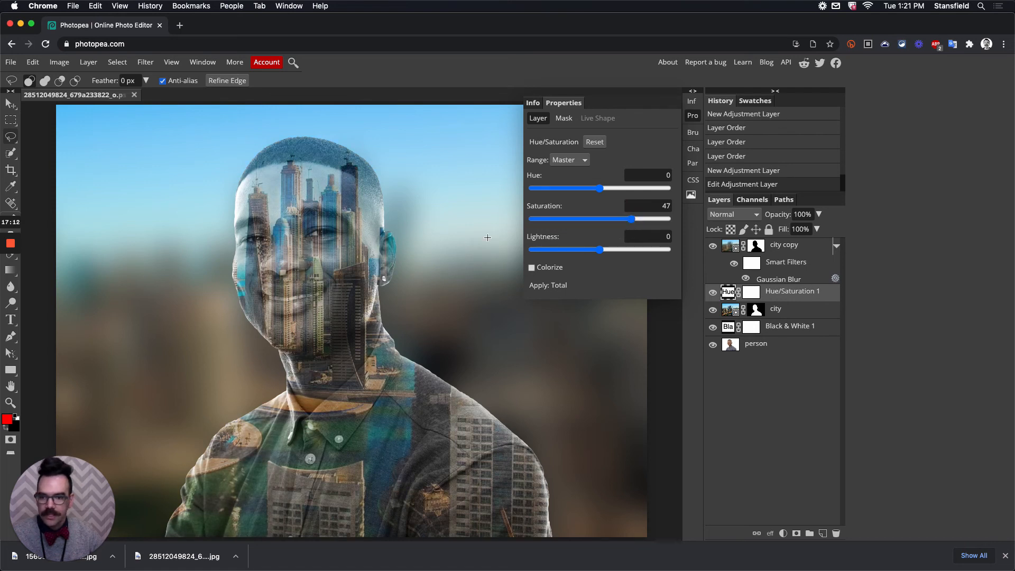
click(618, 219)
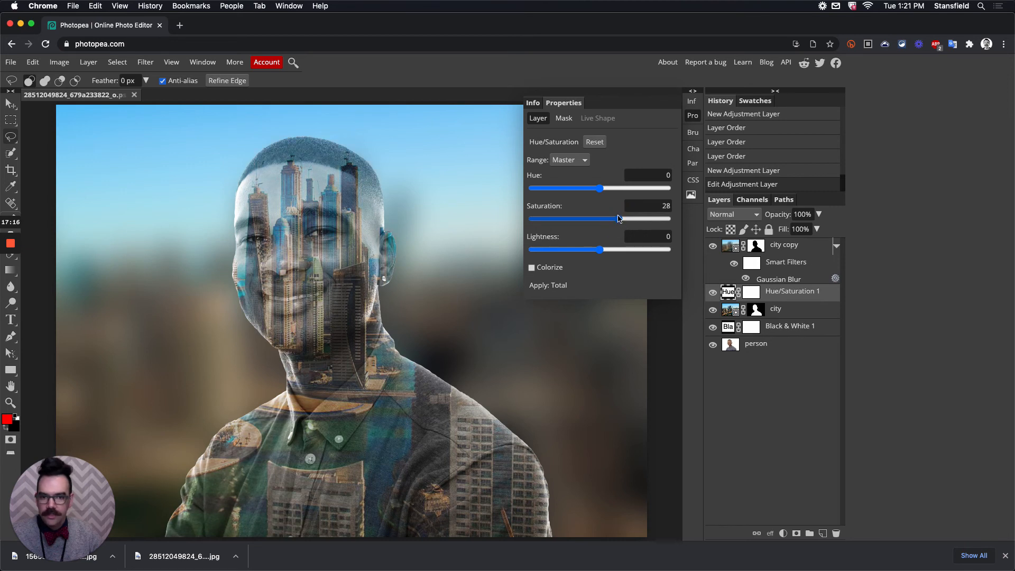
click(760, 389)
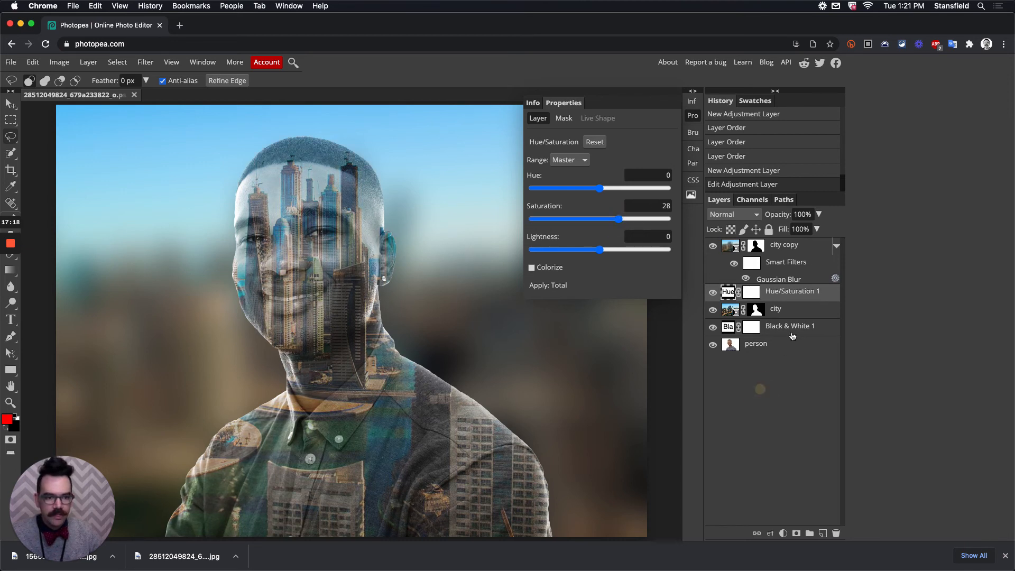
Clip the Hue/Saturation adjustment to the city layer and hide the Black & White adjustment layer
click(808, 290)
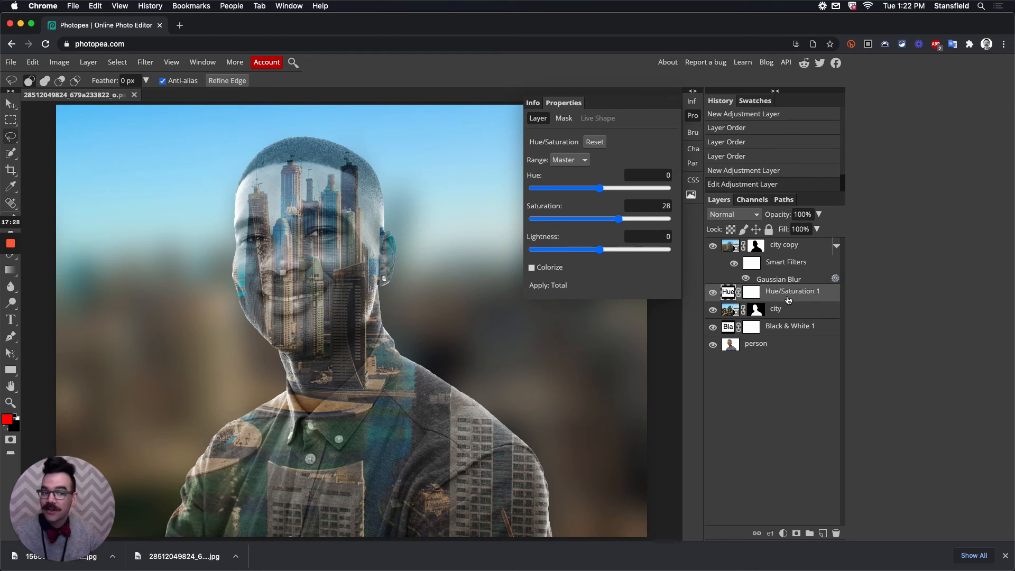
key(alt)
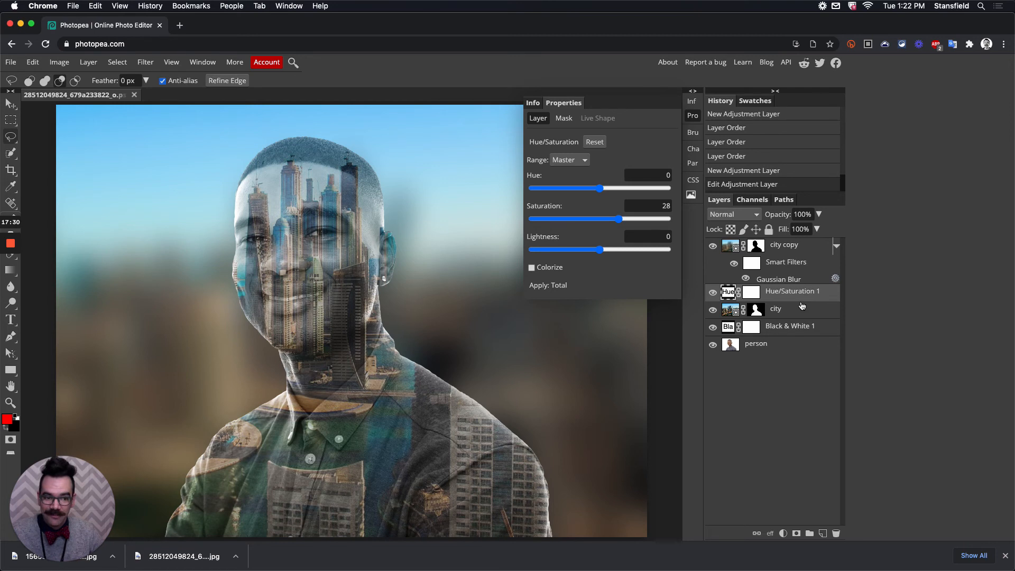
alt+click(802, 301)
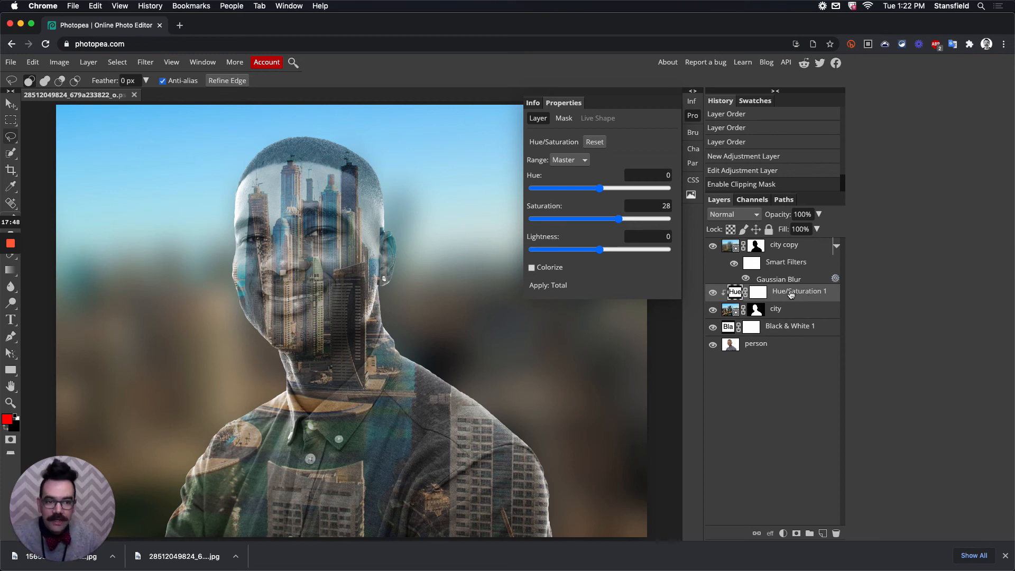
click(714, 328)
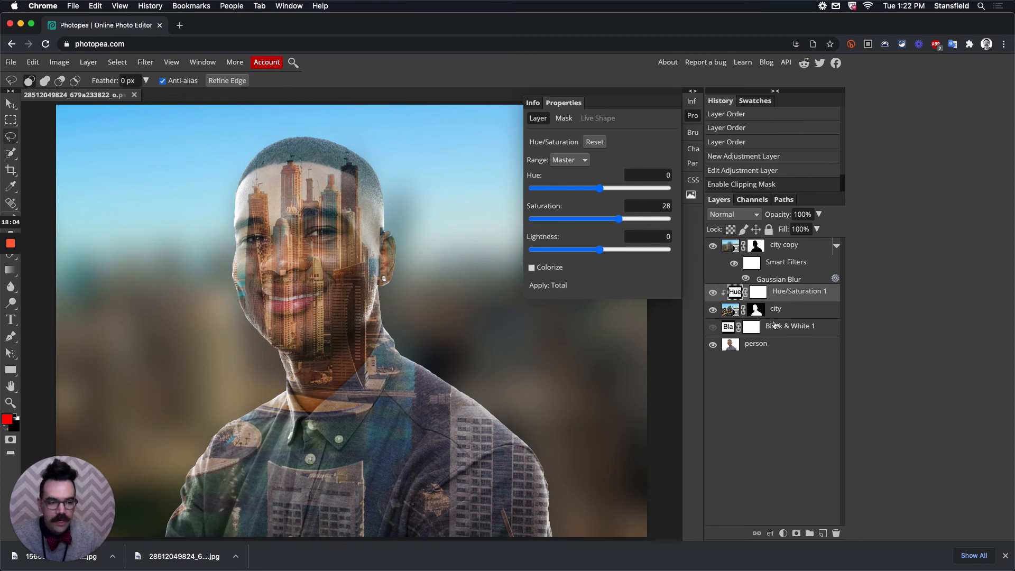
alt+click(804, 307)
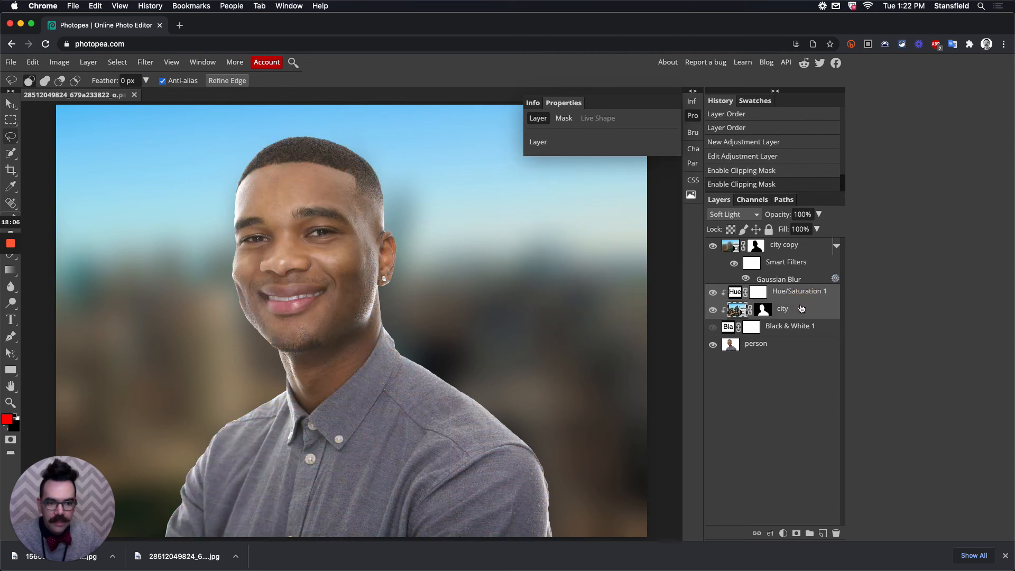
key(super+z)
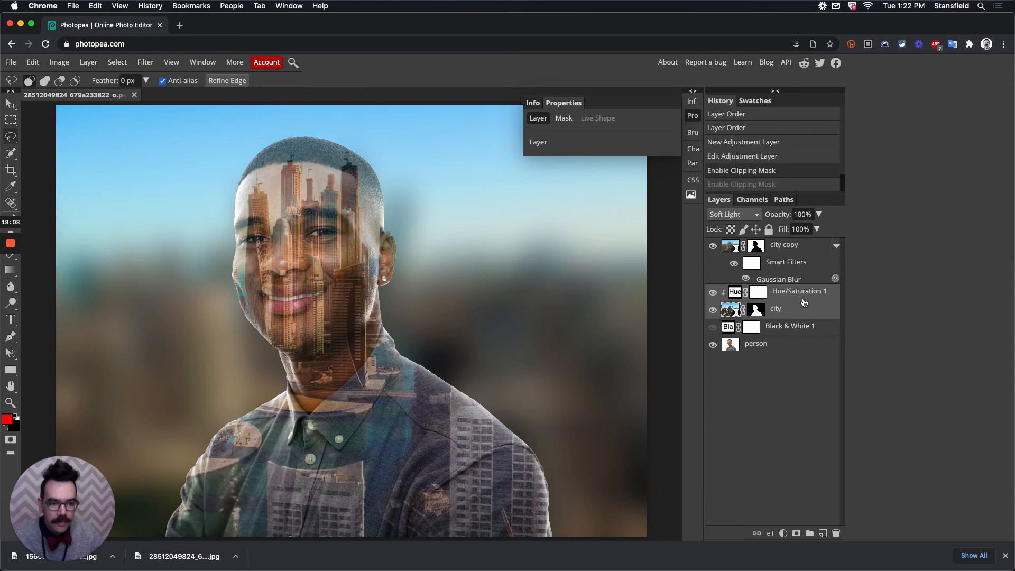
click(798, 295)
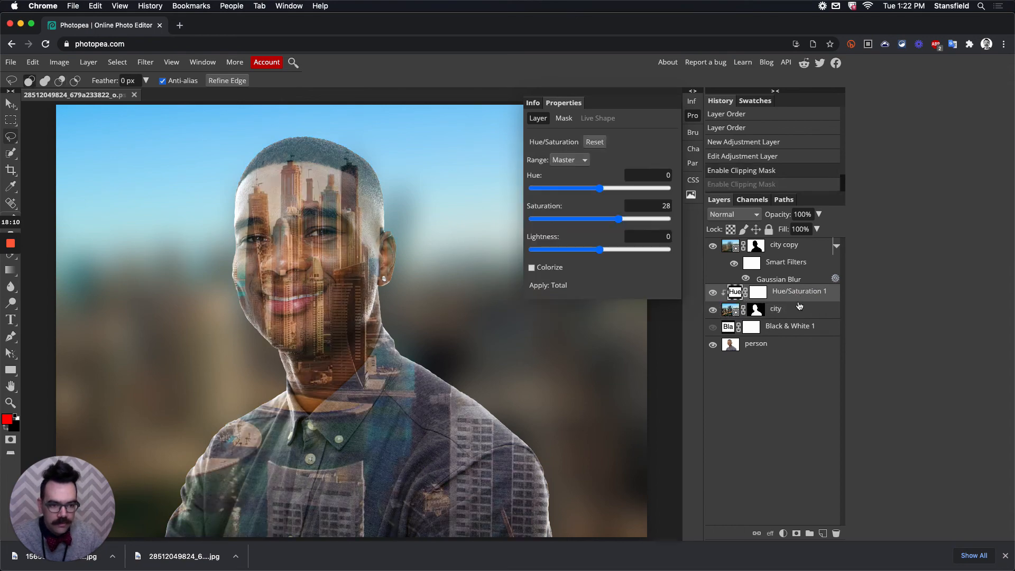
alt+click(804, 306)
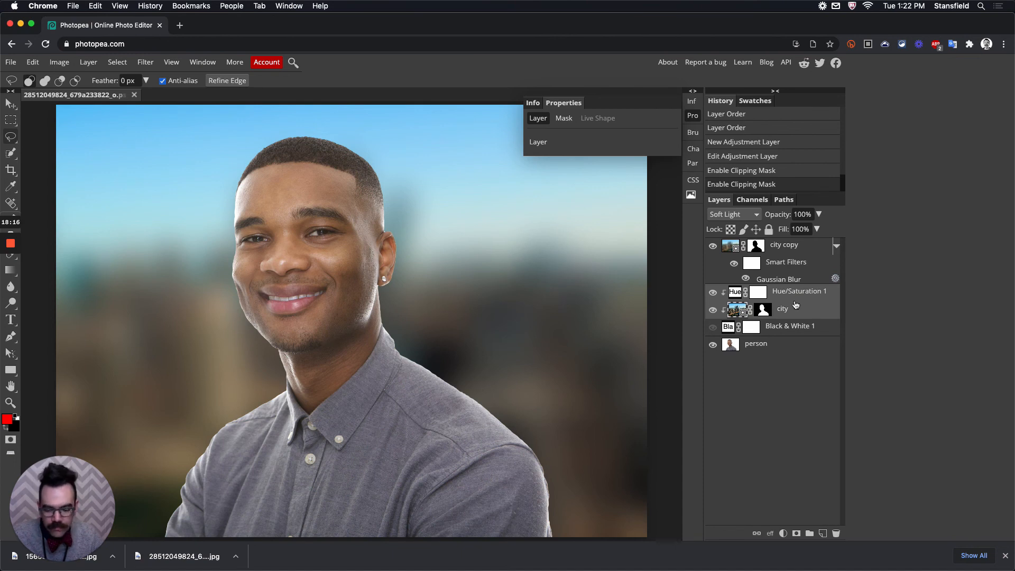
key(super+z)
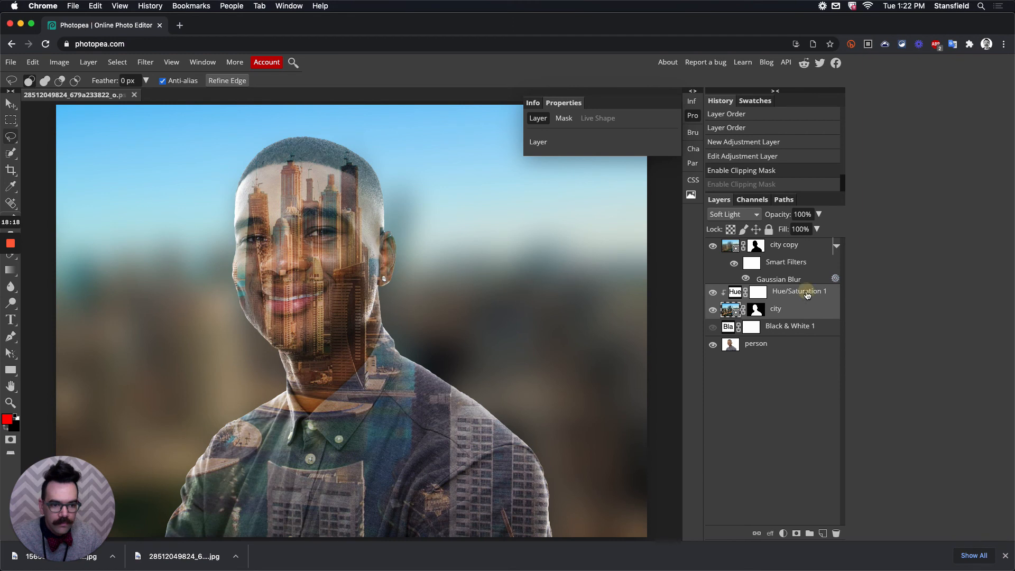
click(807, 295)
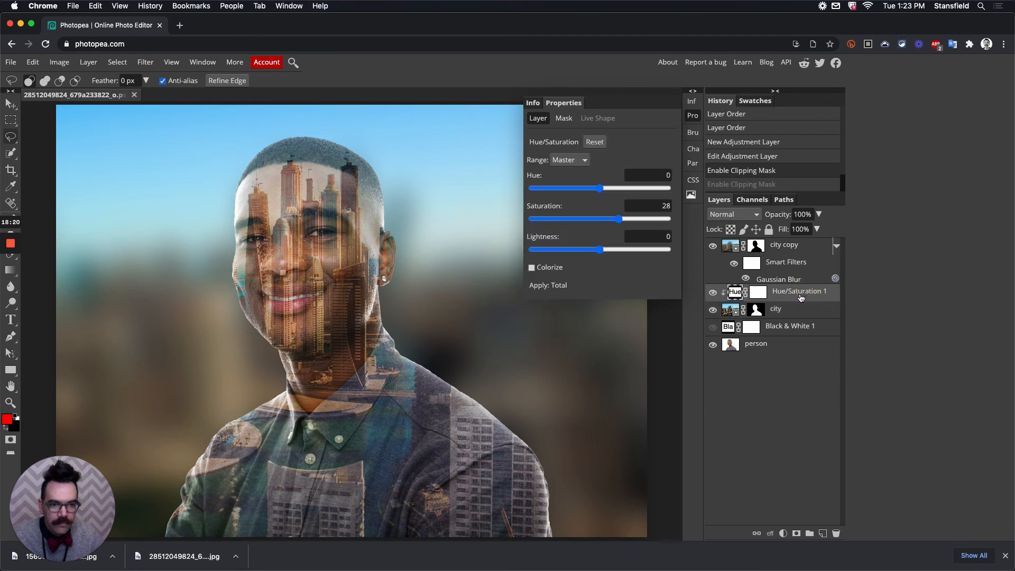
Compare the Hue/Saturation adjustment clipped and unclipped to the city layer, leaving it clipped
click(802, 300)
click(803, 300)
alt+click(799, 294)
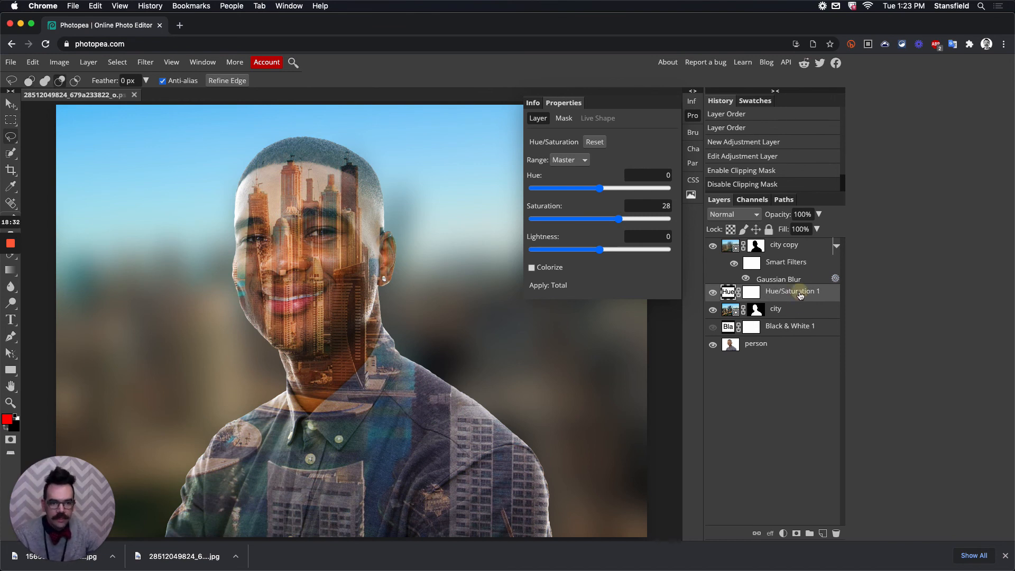
alt+click(801, 296)
alt+click(801, 296)
alt+click(803, 296)
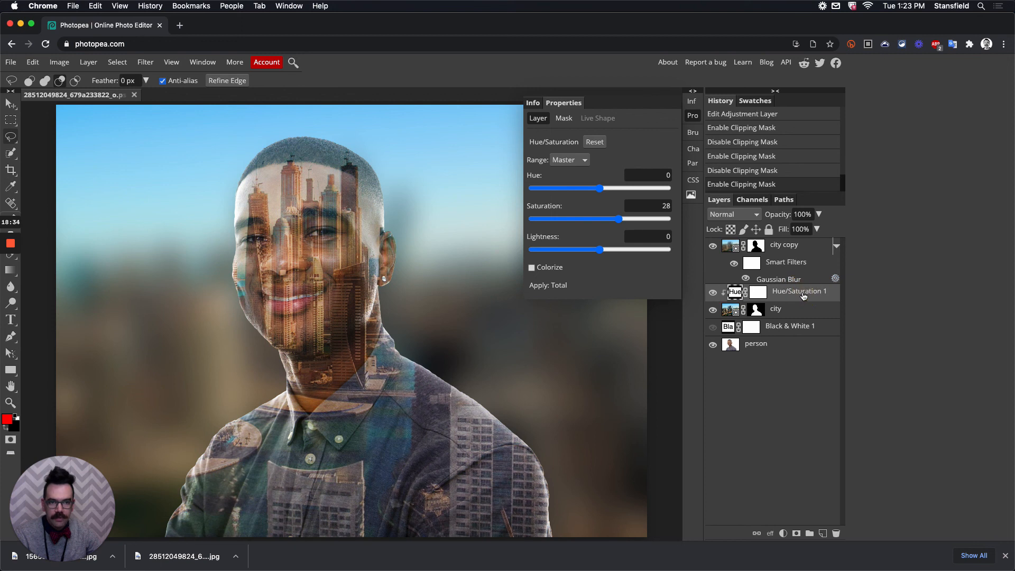
alt+click(807, 295)
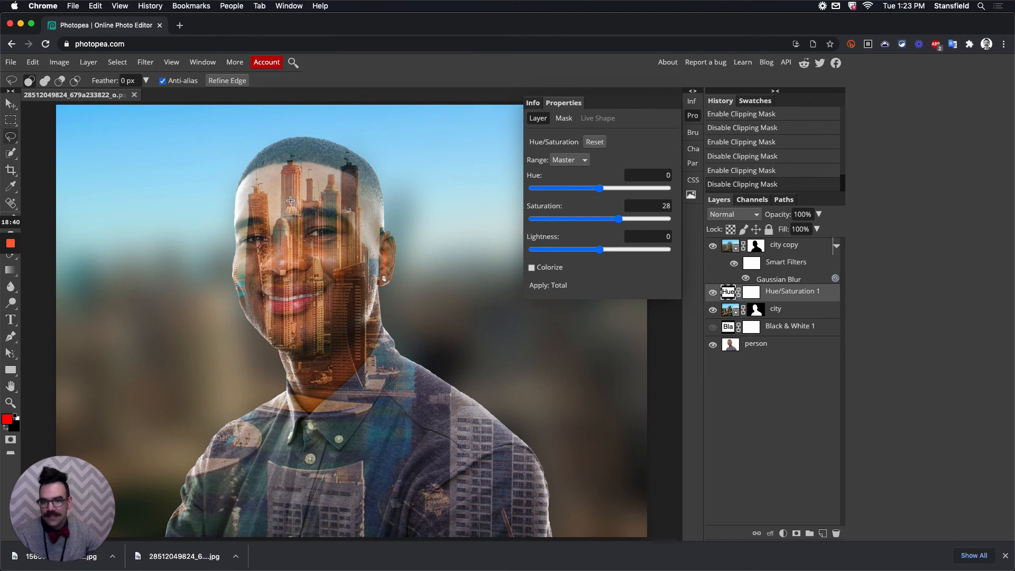
alt+click(800, 293)
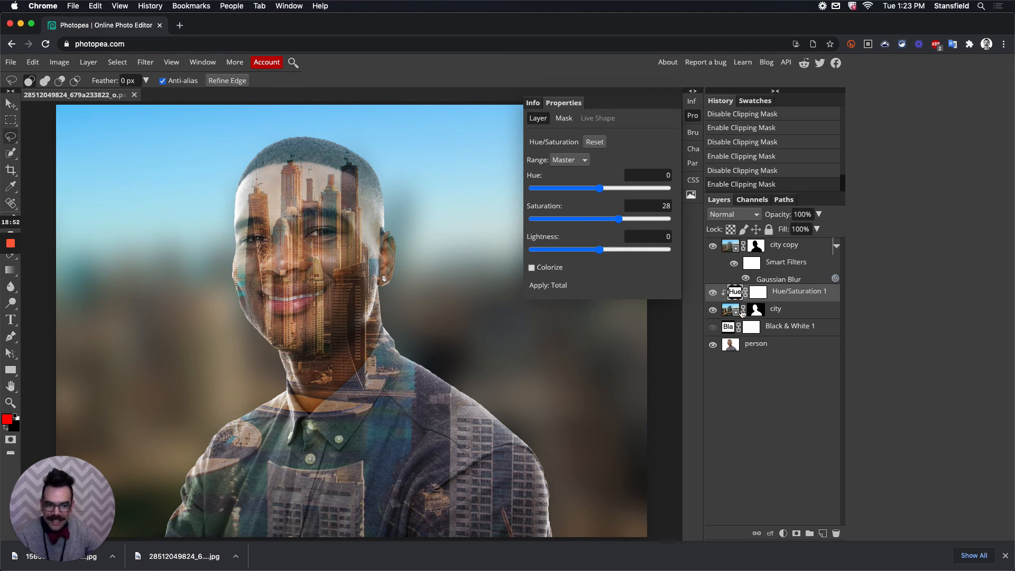
Show the Black & White adjustment layer, select its mask and ready the Brush tool with black as the foreground colour
click(714, 328)
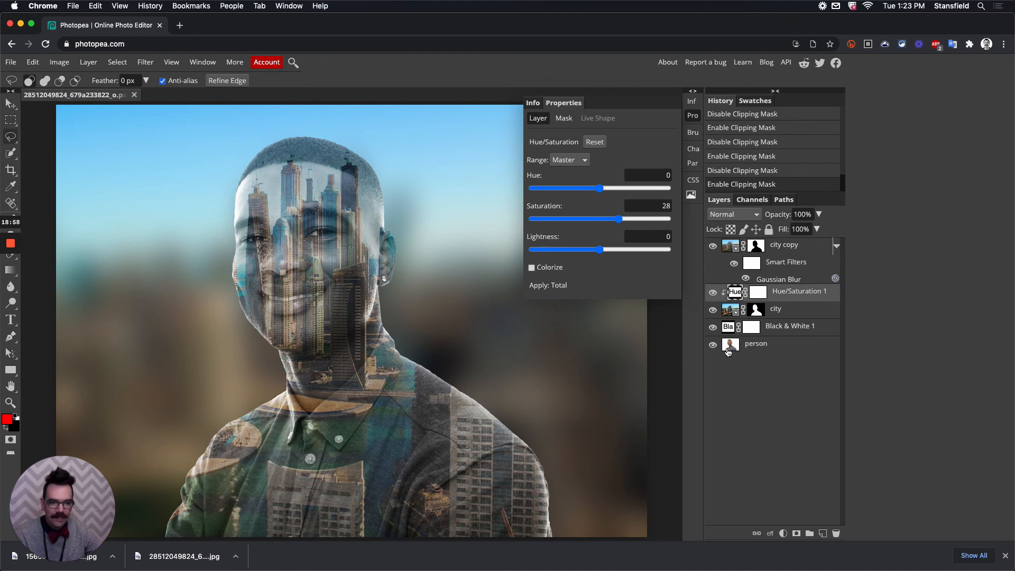
click(752, 327)
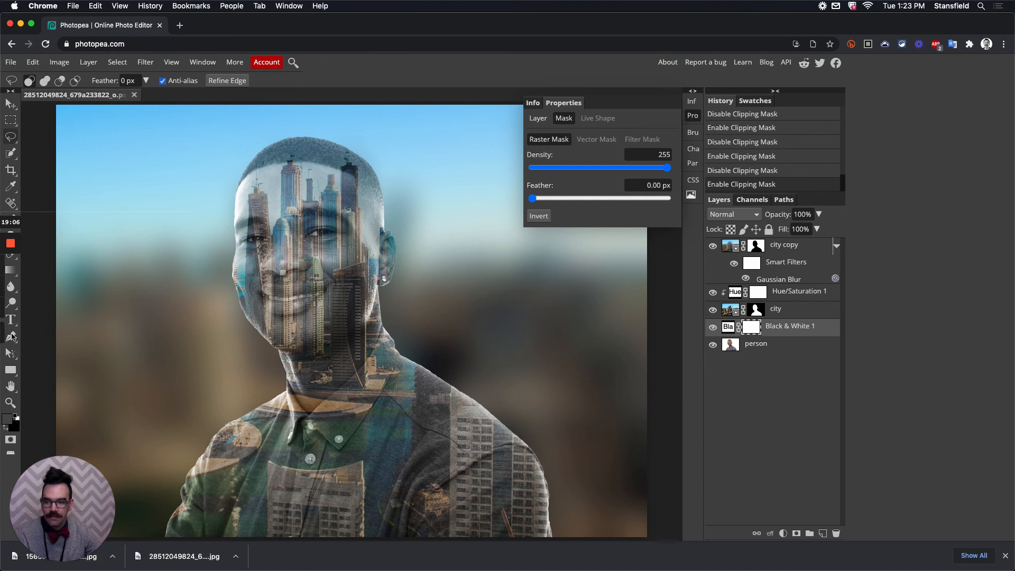
key(b)
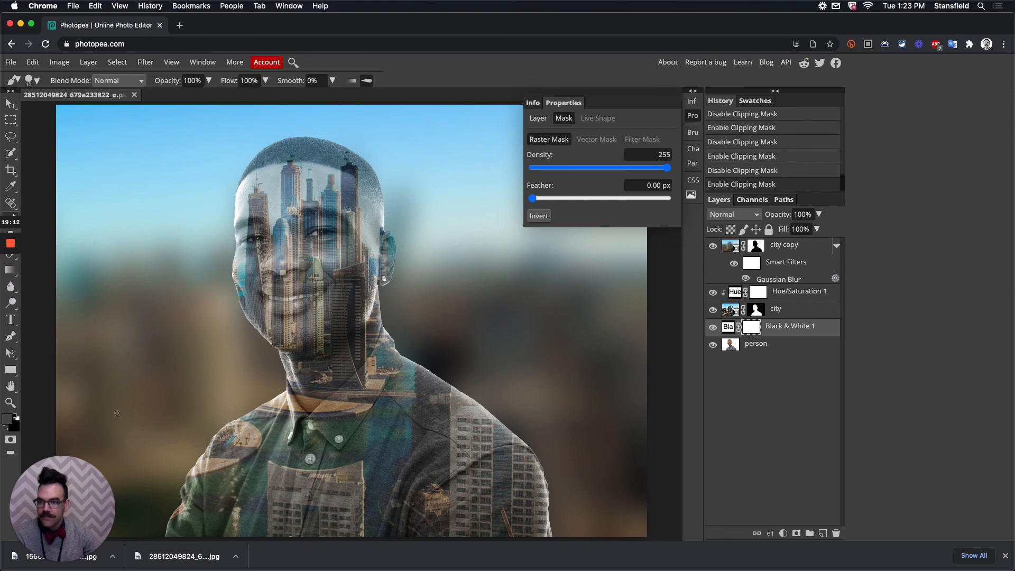
click(13, 418)
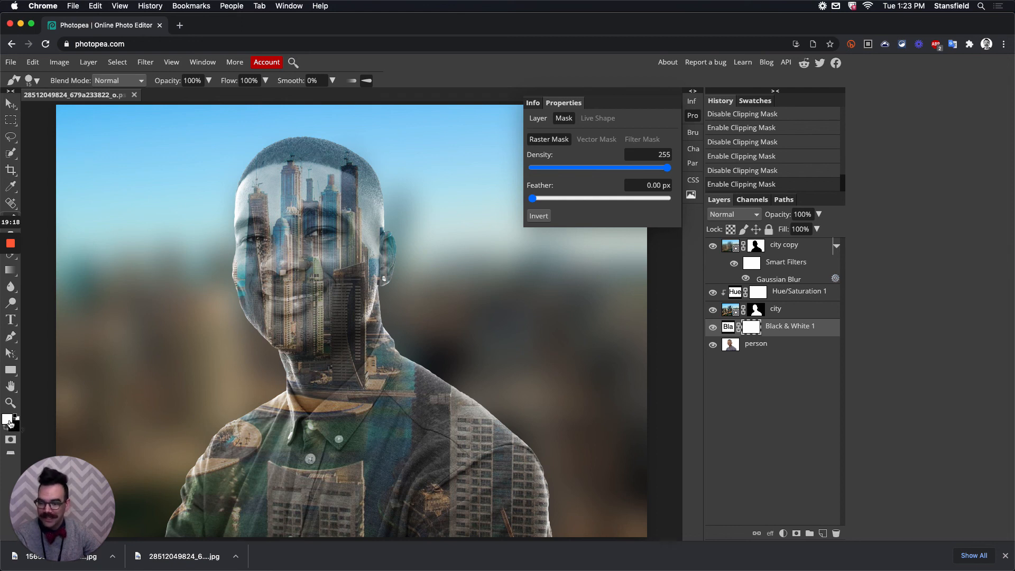
click(11, 421)
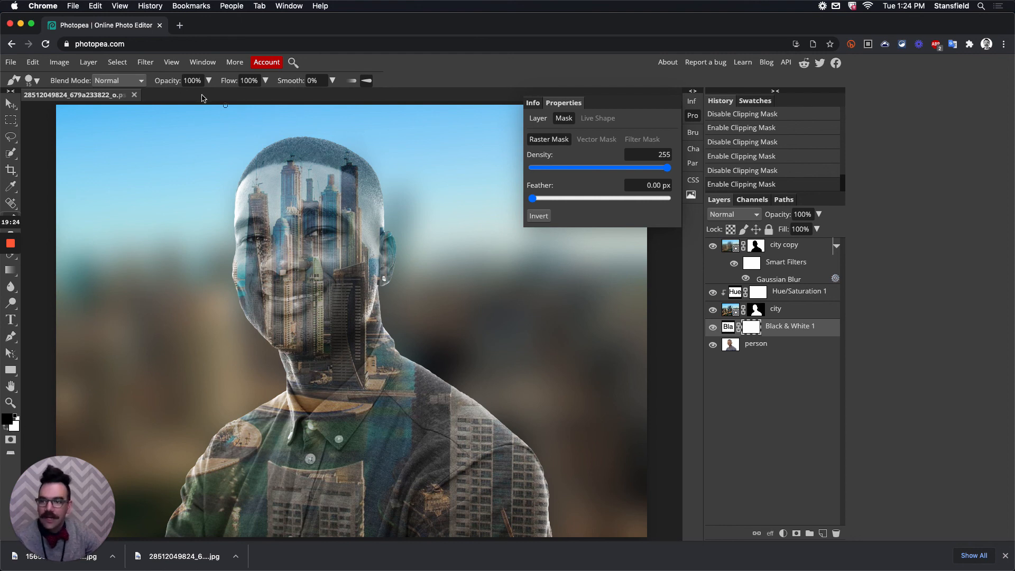
Set the brush size to 258 px and its hardness to 0%
click(32, 80)
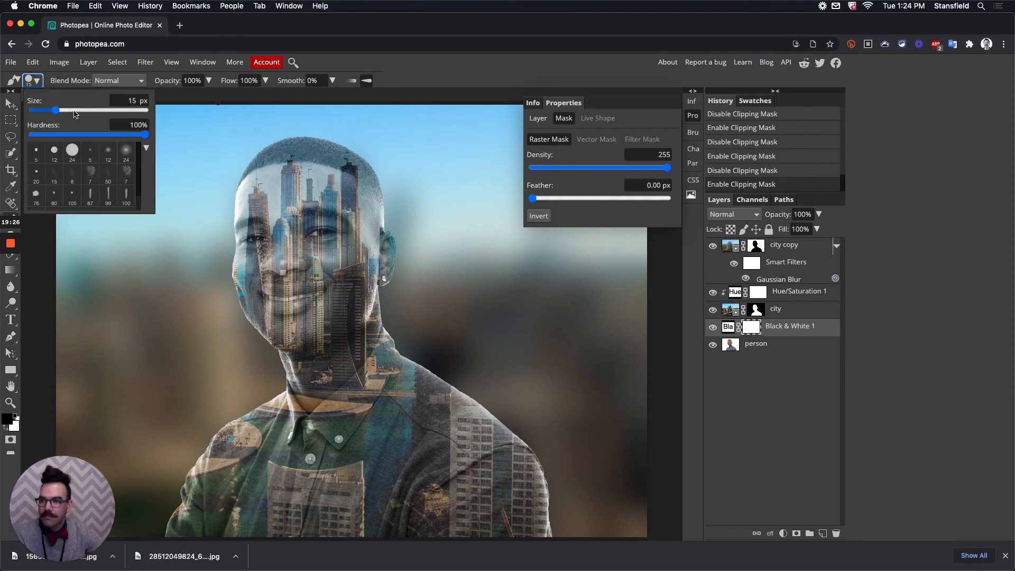
drag(55, 111, 95, 110)
drag(48, 136, 14, 137)
drag(69, 111, 89, 111)
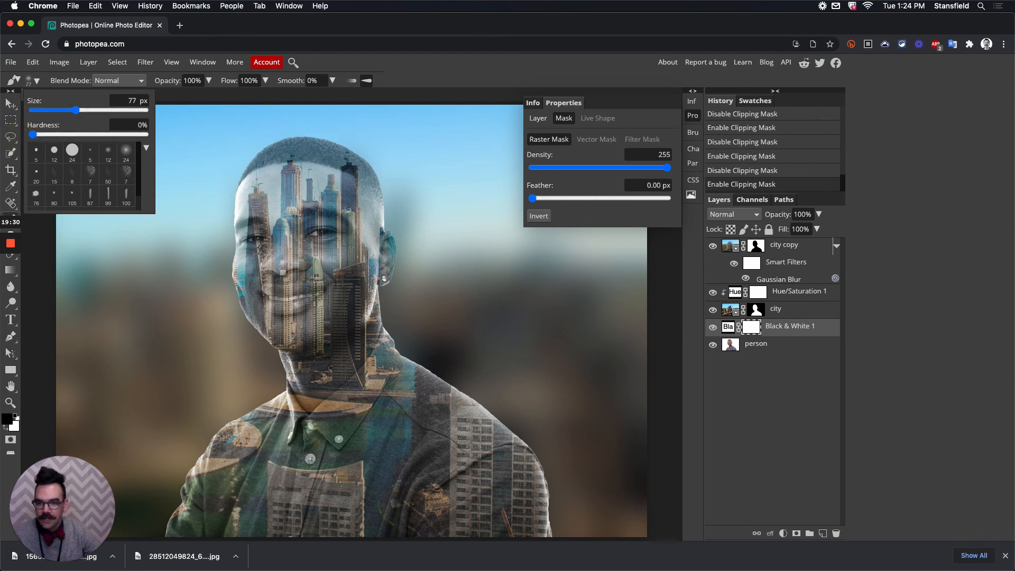
key(bracketright)
key(bracketright)
key(bracketright)
key(bracketright)
key(bracketright)
key(bracketright)
key(bracketright)
key(bracketright)
key(bracketright)
key(bracketright)
key(bracketright)
key(bracketright)
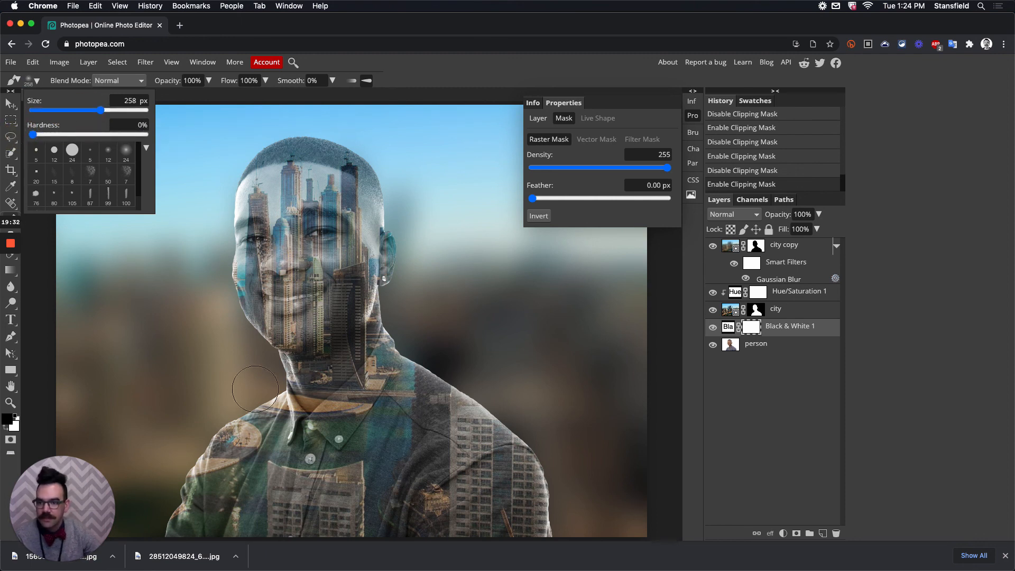
Paint black on the Black & White adjustment's mask over parts of the shirt and across the forehead
click(755, 329)
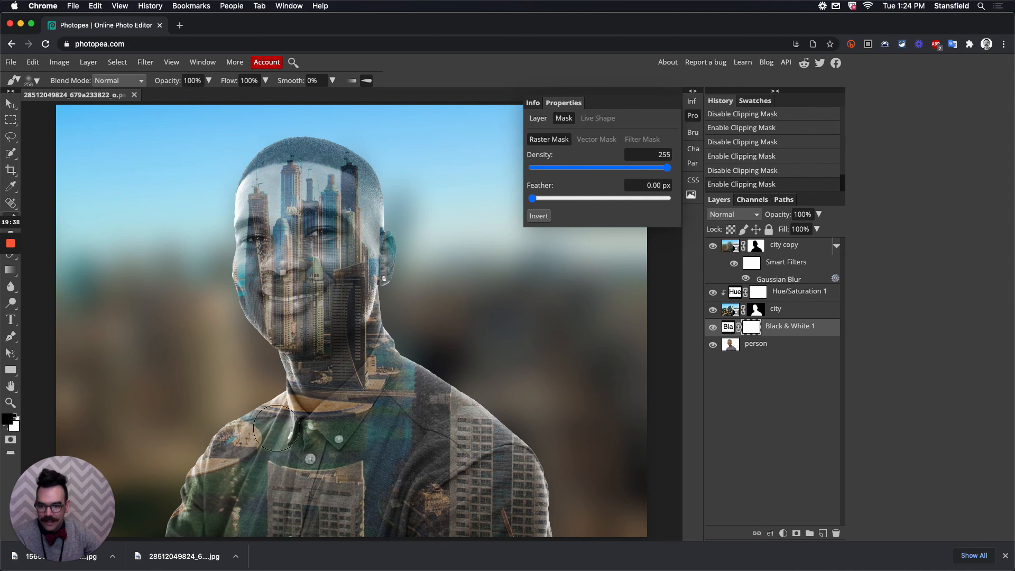
mouse_move(284, 426)
mouse_down()
mouse_move(263, 448)
mouse_move(291, 428)
mouse_up()
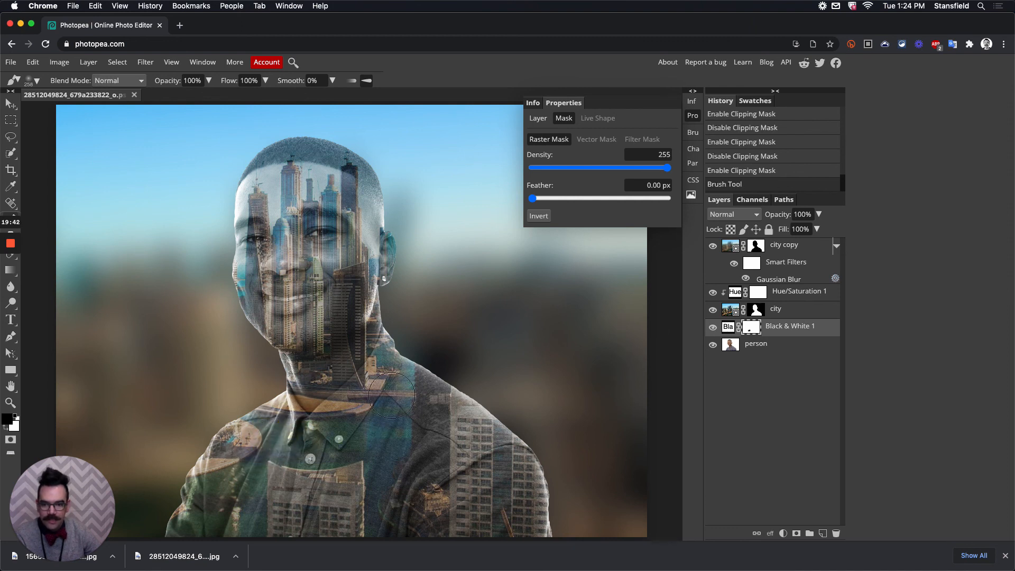
mouse_move(392, 396)
mouse_down()
mouse_move(523, 458)
mouse_move(469, 487)
mouse_move(406, 493)
mouse_up()
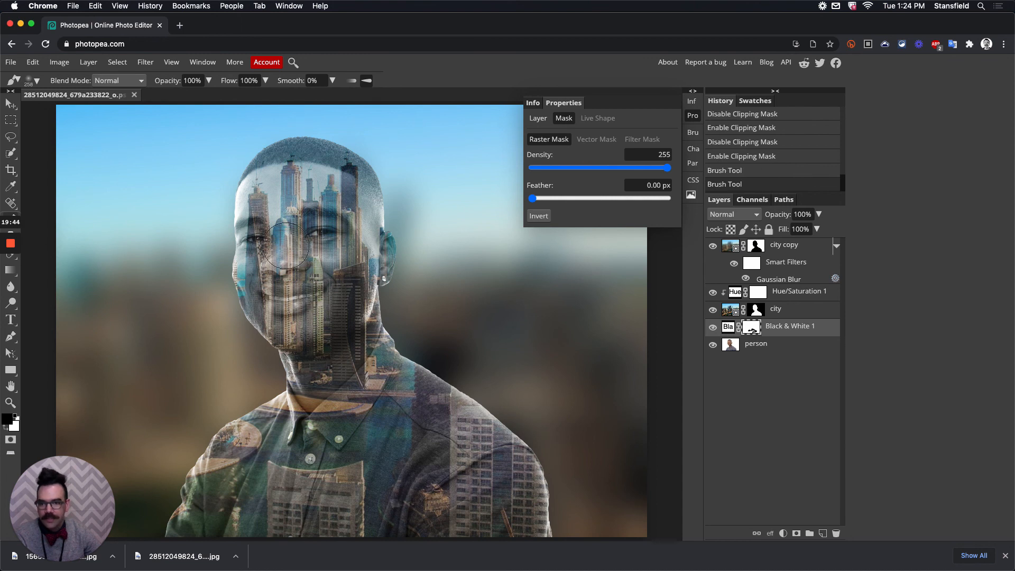
mouse_move(317, 185)
mouse_down()
mouse_move(357, 191)
mouse_move(284, 189)
mouse_move(262, 211)
mouse_move(298, 189)
mouse_move(366, 201)
mouse_move(276, 187)
mouse_move(246, 203)
mouse_move(288, 188)
mouse_move(339, 193)
mouse_move(376, 222)
mouse_up()
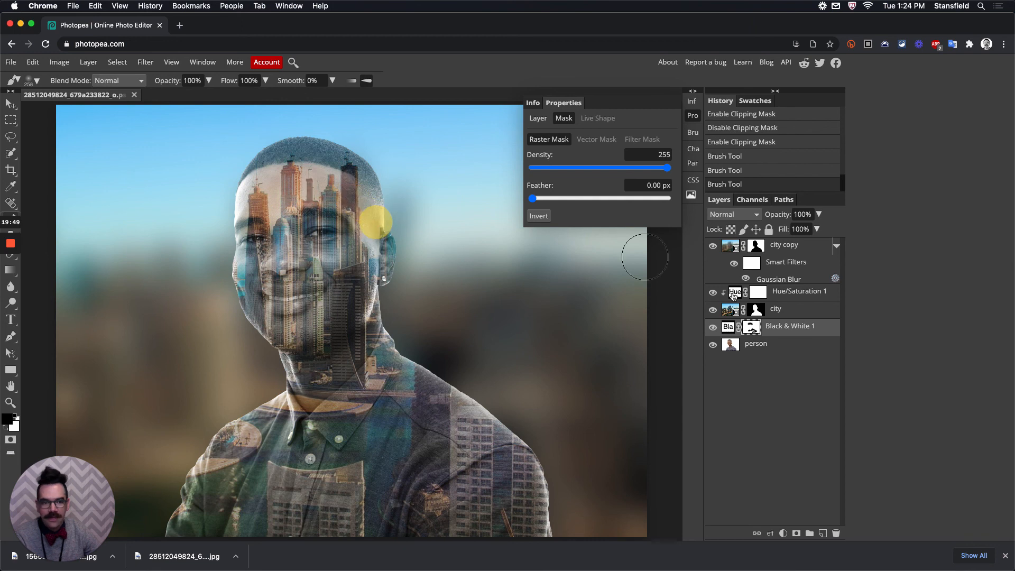
View the Black & White mask on its own, return to the image and paint black over the face and neck
alt+click(753, 328)
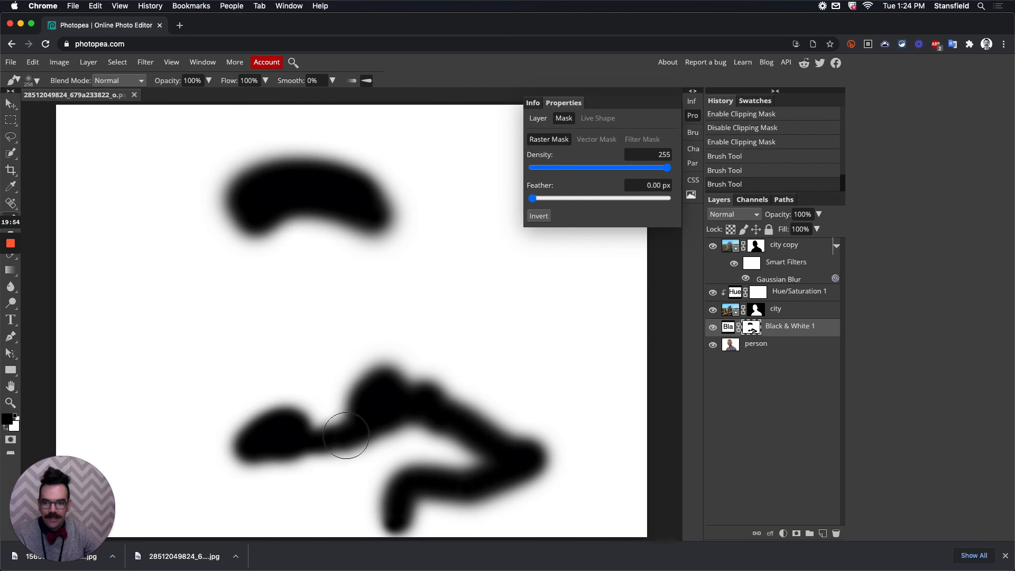
alt+click(754, 329)
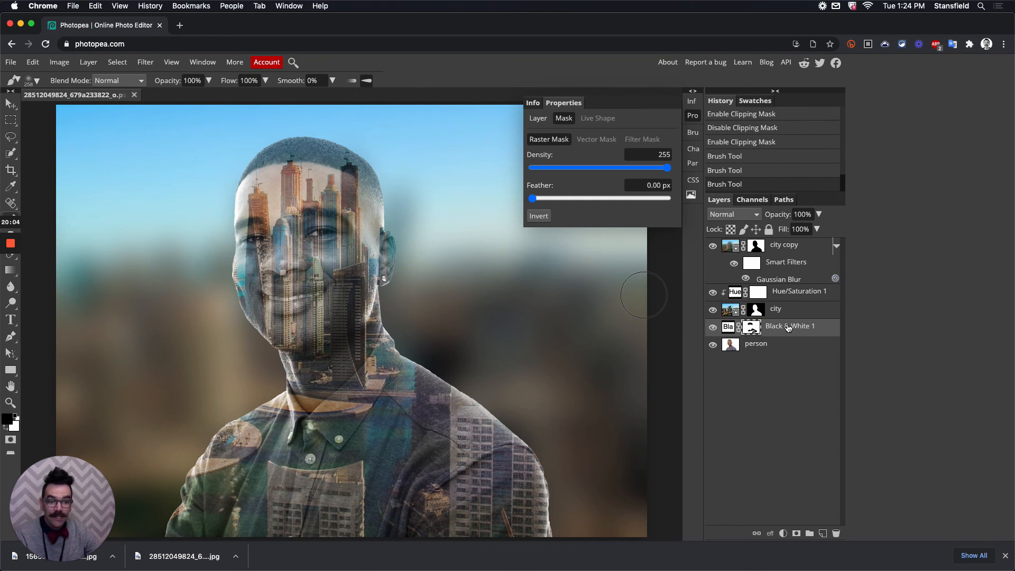
mouse_move(315, 195)
mouse_down()
mouse_move(248, 212)
mouse_move(248, 247)
mouse_move(281, 294)
mouse_move(317, 287)
mouse_move(341, 250)
mouse_move(318, 239)
mouse_move(324, 282)
mouse_move(378, 263)
mouse_move(359, 216)
mouse_move(301, 259)
mouse_move(329, 320)
mouse_up()
mouse_move(290, 249)
mouse_down()
mouse_move(279, 275)
mouse_move(291, 212)
mouse_move(262, 264)
mouse_move(269, 309)
mouse_move(319, 340)
mouse_move(349, 332)
mouse_move(340, 299)
mouse_move(269, 289)
mouse_move(258, 267)
mouse_move(271, 315)
mouse_move(313, 328)
mouse_move(338, 322)
mouse_move(357, 280)
mouse_move(361, 219)
mouse_move(363, 251)
mouse_move(357, 260)
mouse_move(352, 183)
mouse_move(309, 177)
mouse_move(269, 198)
mouse_move(253, 239)
mouse_move(318, 338)
mouse_move(320, 409)
mouse_move(352, 366)
mouse_move(354, 305)
mouse_move(348, 385)
mouse_move(289, 357)
mouse_move(289, 310)
mouse_move(307, 370)
mouse_up()
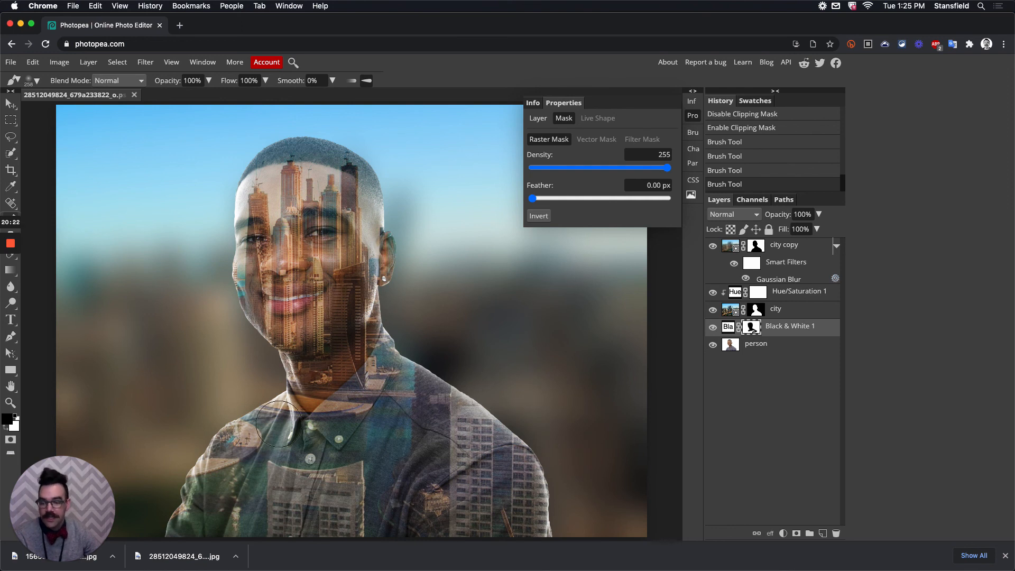
Paint white on the Black & White mask over the neck, ear, forehead and lower face to restore the greyscale effect
key(x)
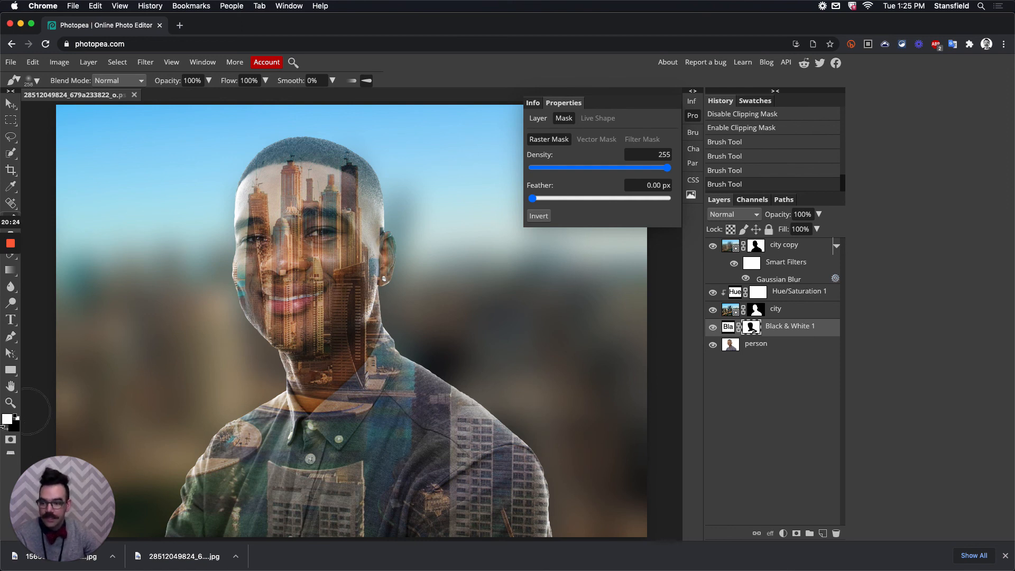
mouse_move(338, 368)
mouse_down()
mouse_move(370, 331)
mouse_move(315, 389)
mouse_move(410, 288)
mouse_move(302, 376)
mouse_move(277, 368)
mouse_move(384, 361)
mouse_move(408, 327)
mouse_move(274, 414)
mouse_move(399, 324)
mouse_move(383, 328)
mouse_move(418, 233)
mouse_move(394, 270)
mouse_up()
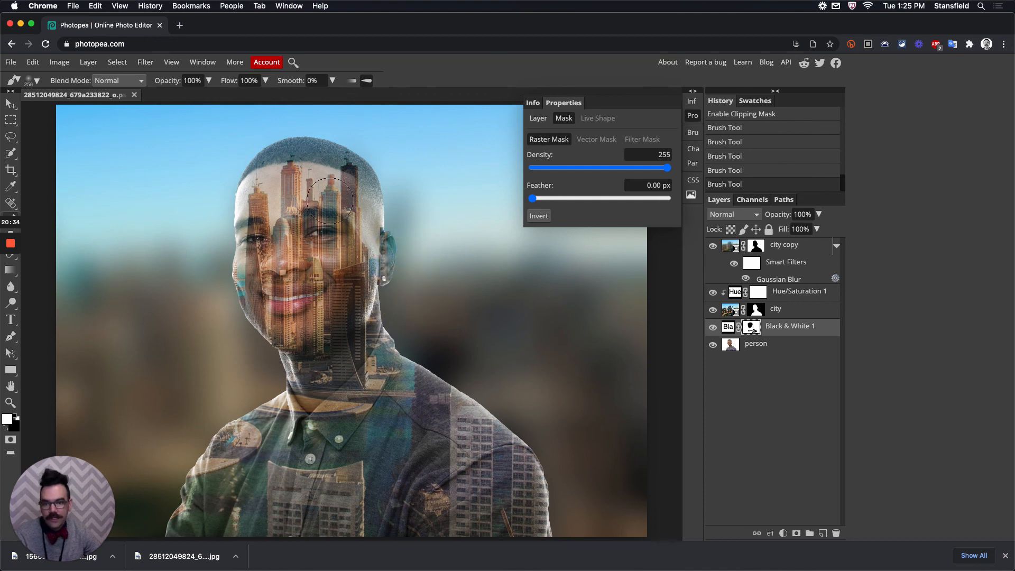
mouse_move(351, 191)
mouse_down()
mouse_move(325, 161)
mouse_move(275, 158)
mouse_move(235, 186)
mouse_move(290, 162)
mouse_move(416, 162)
mouse_move(229, 187)
mouse_up()
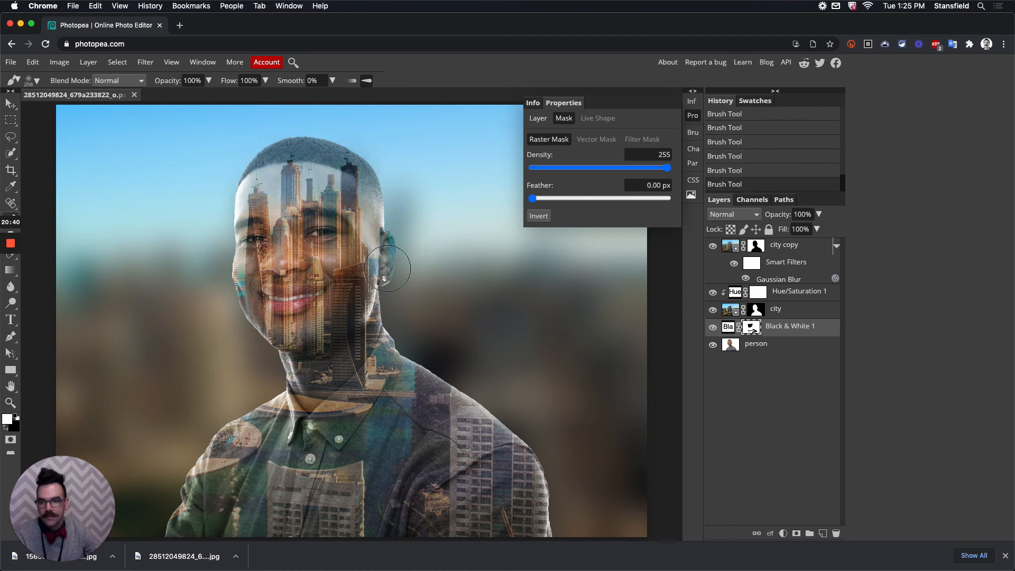
click(333, 324)
mouse_move(405, 259)
mouse_down()
mouse_move(396, 241)
mouse_move(359, 266)
mouse_up()
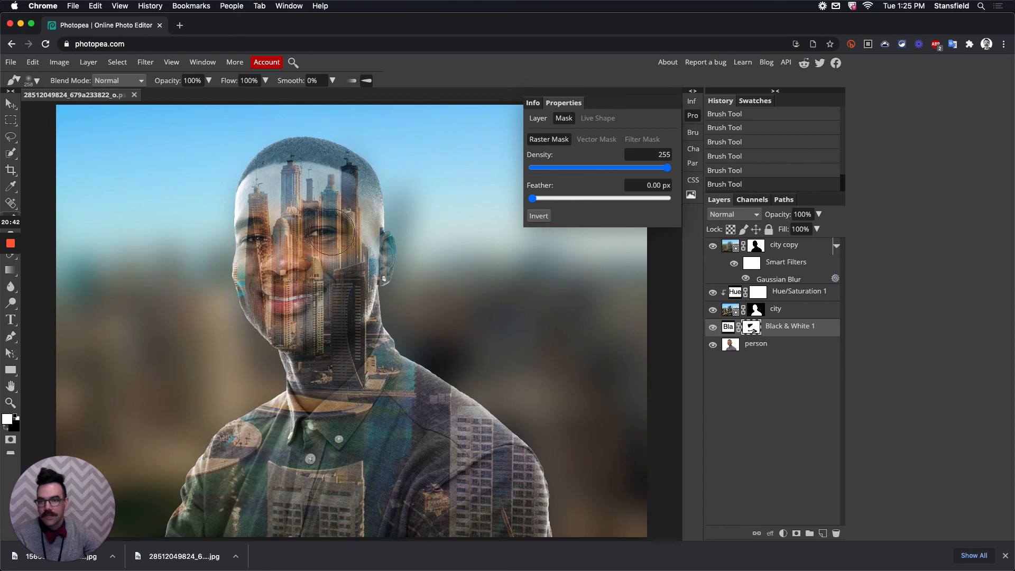
Set the brush to 47% opacity and 55% flow, and paint white softly over the face on the Black & White mask
click(162, 81)
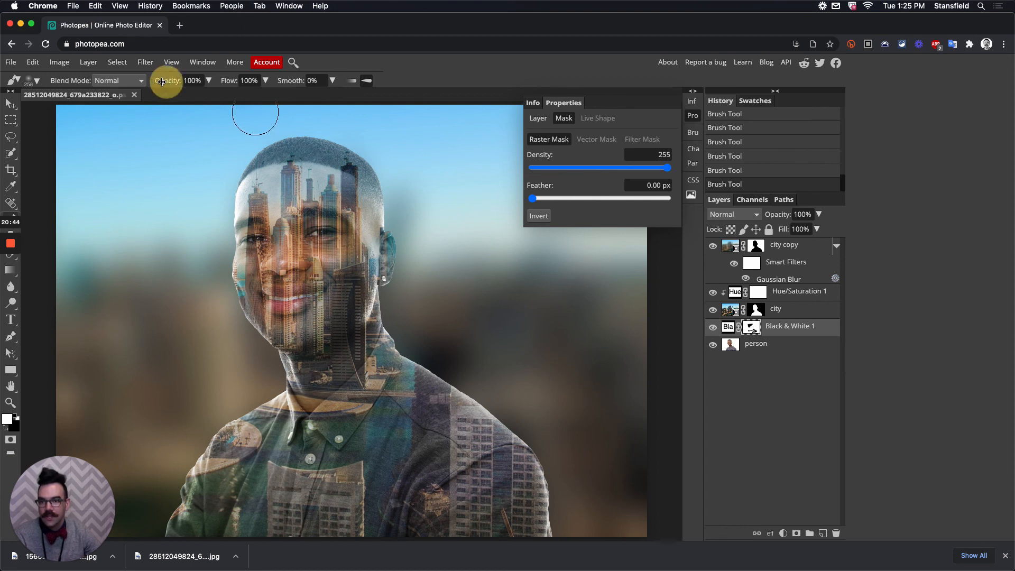
drag(139, 81, 138, 81)
click(276, 320)
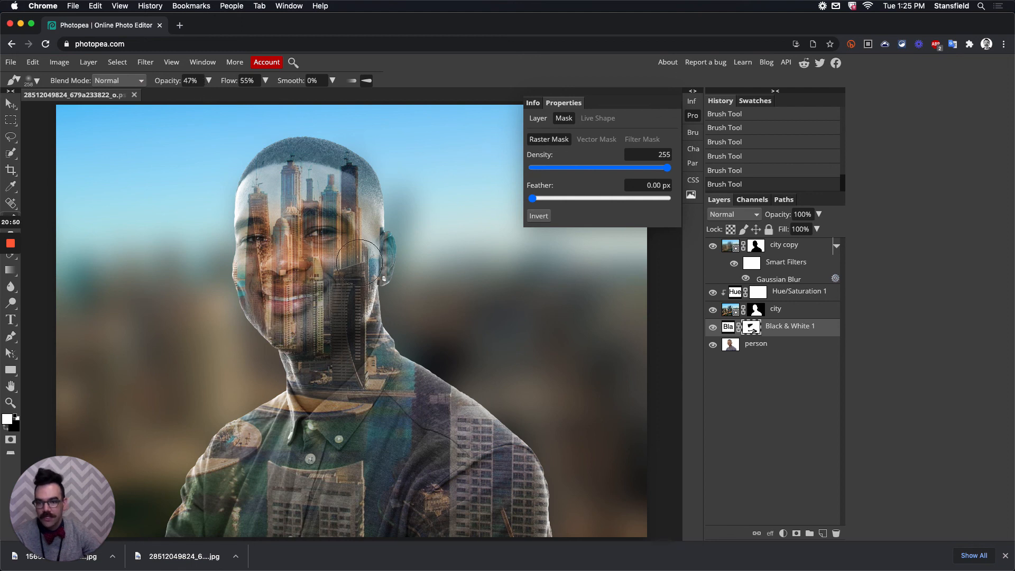
click(286, 263)
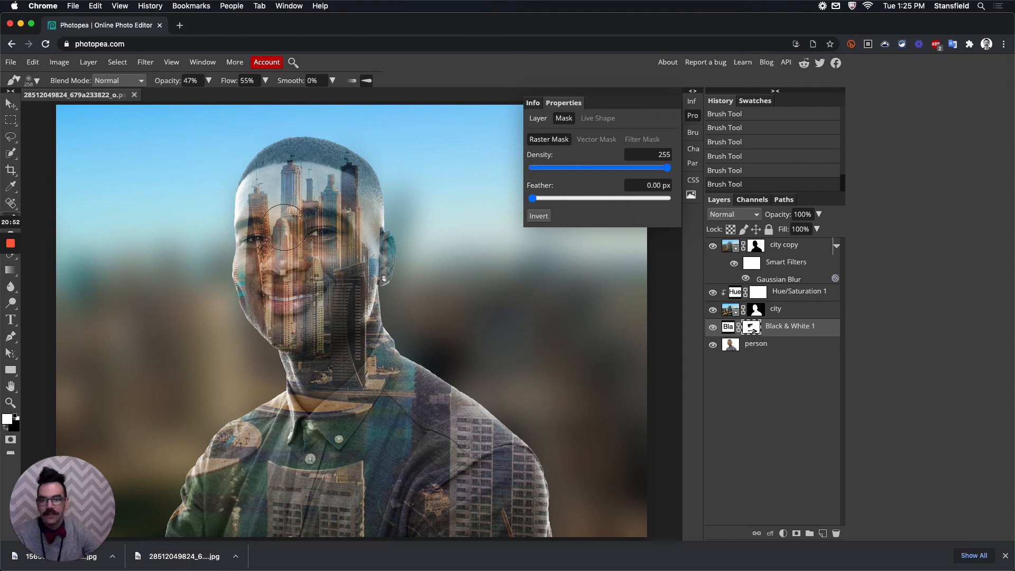